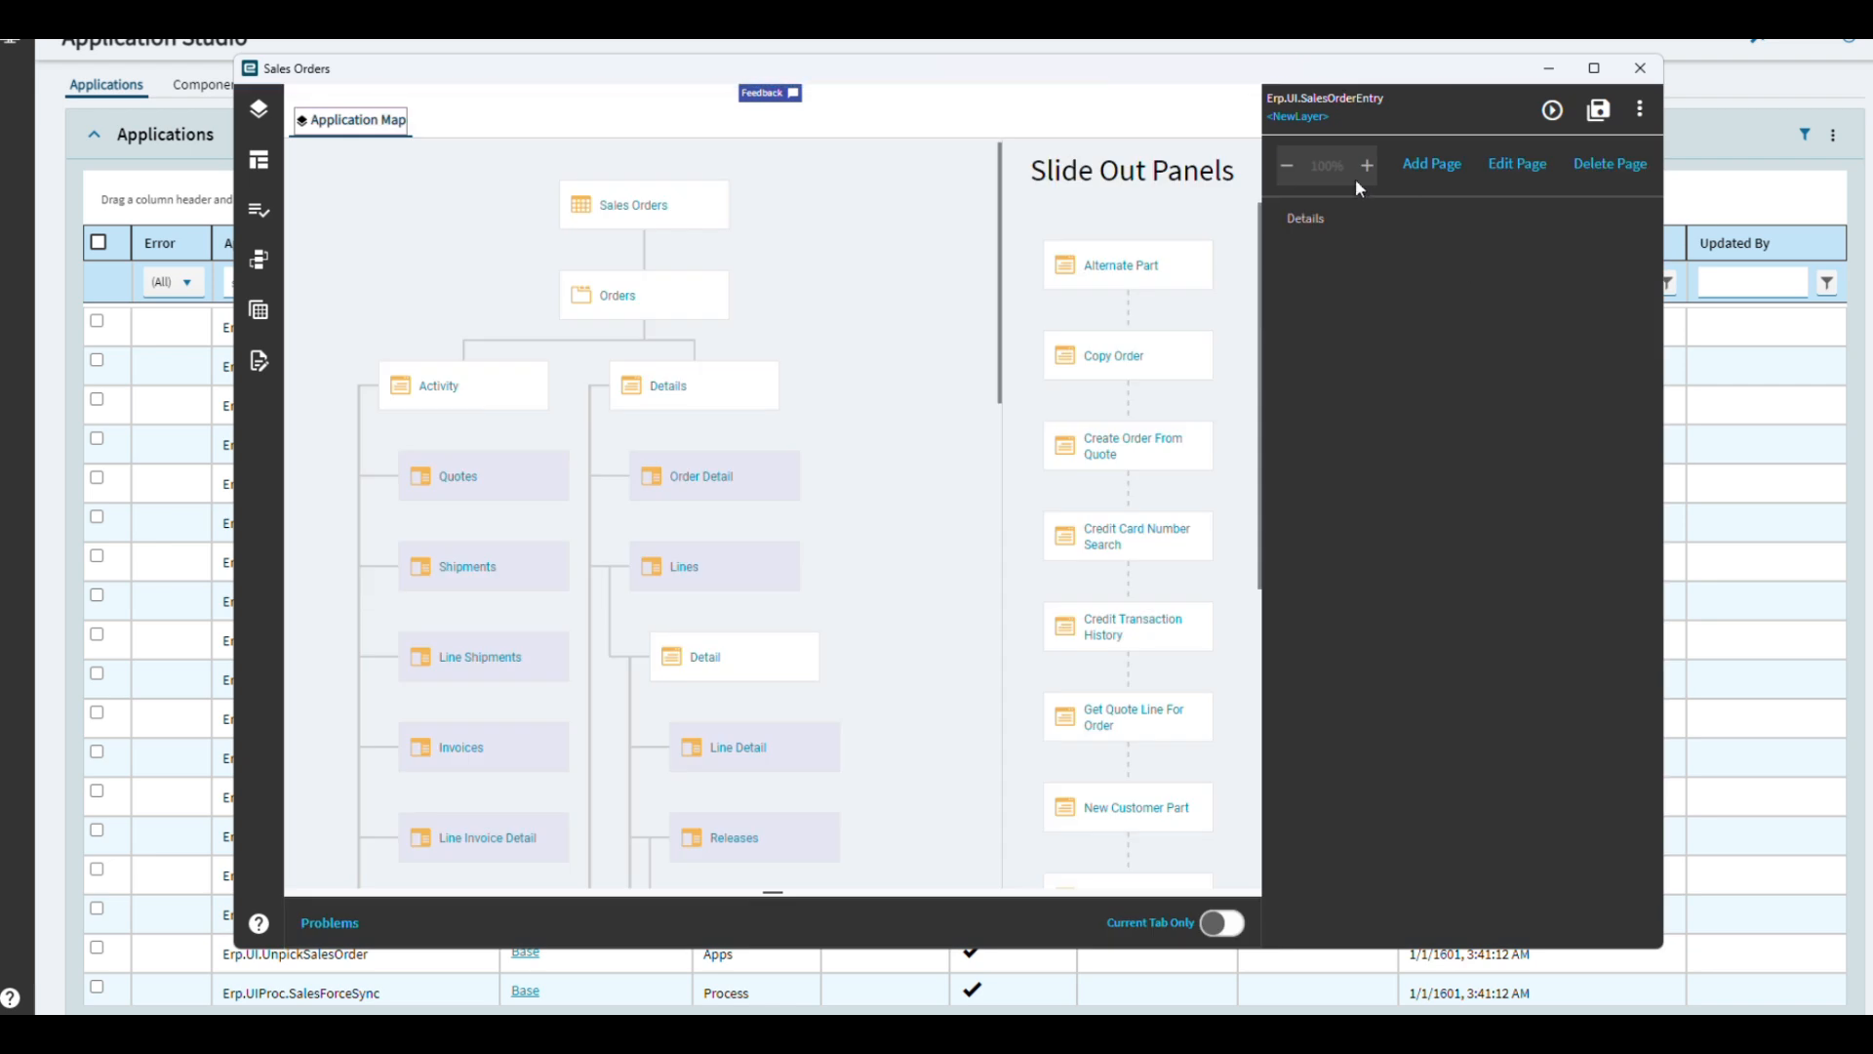
Name the new Sales Orders layer EventCreation, keep the device type Any Device, and save the layer.
click(1594, 68)
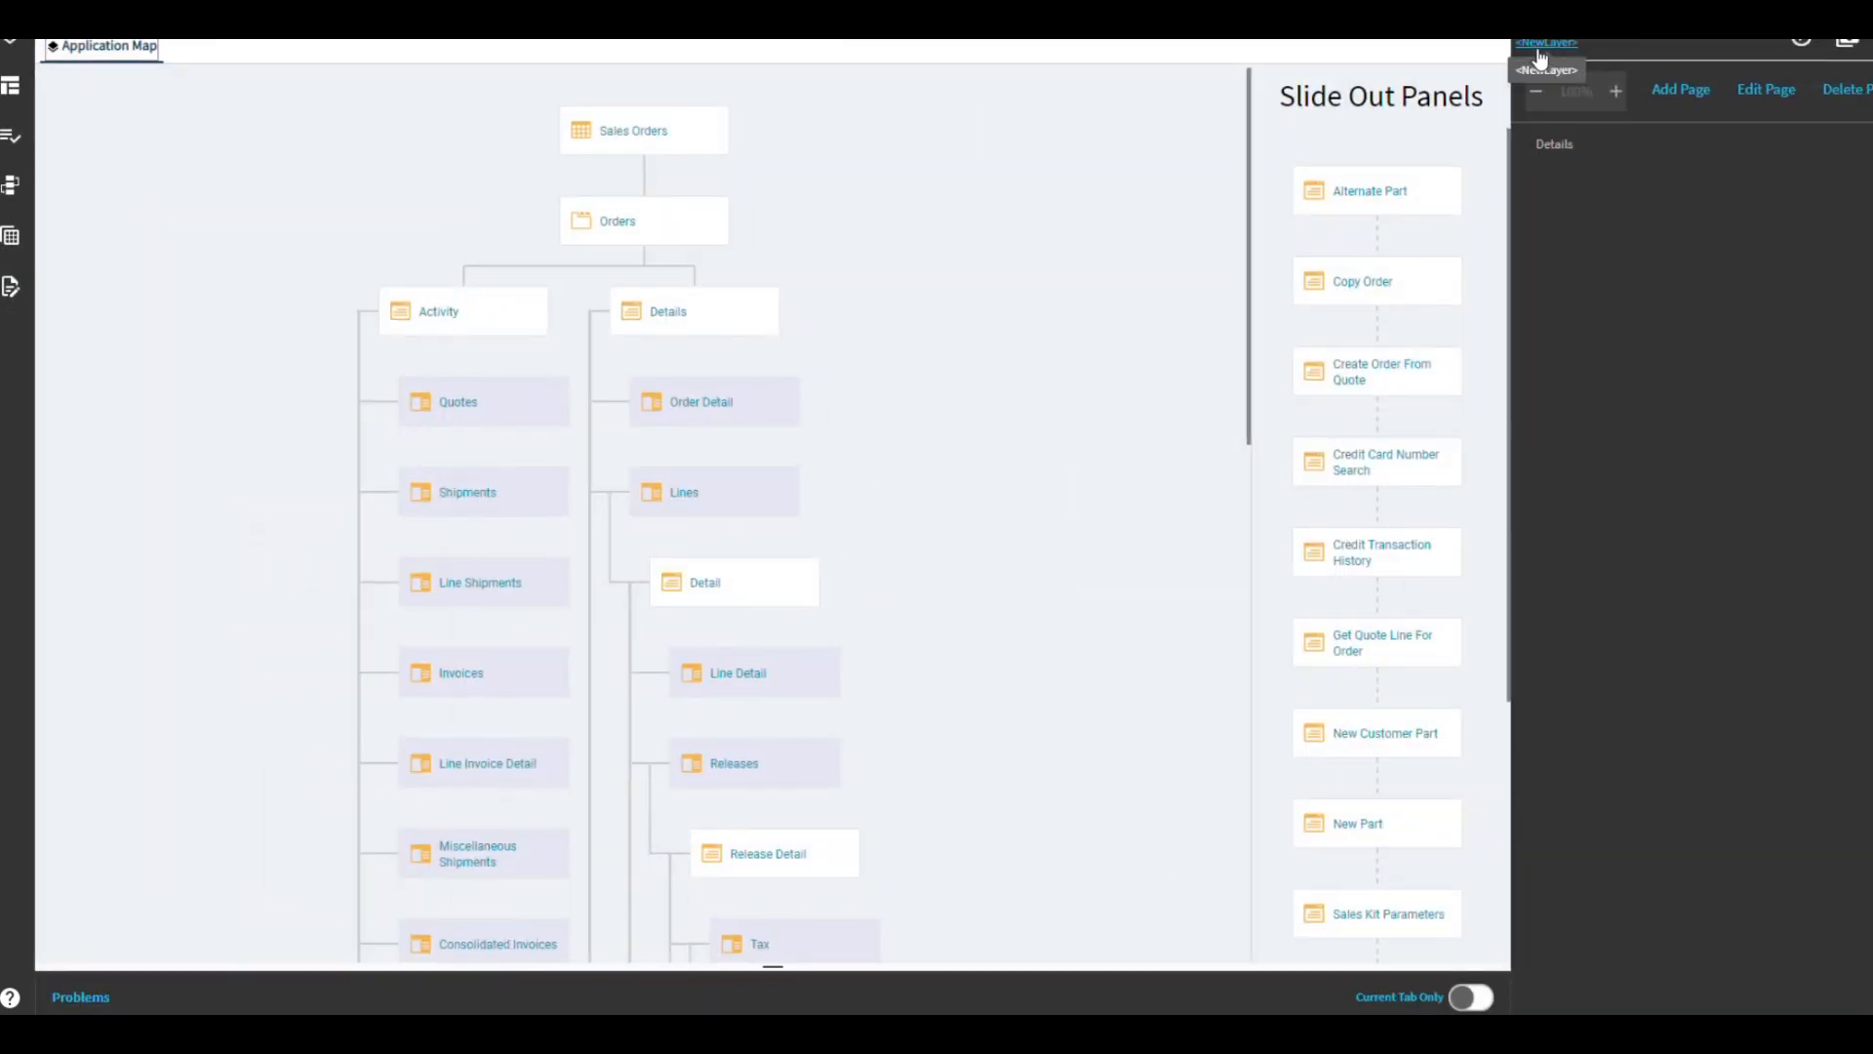
click(1538, 49)
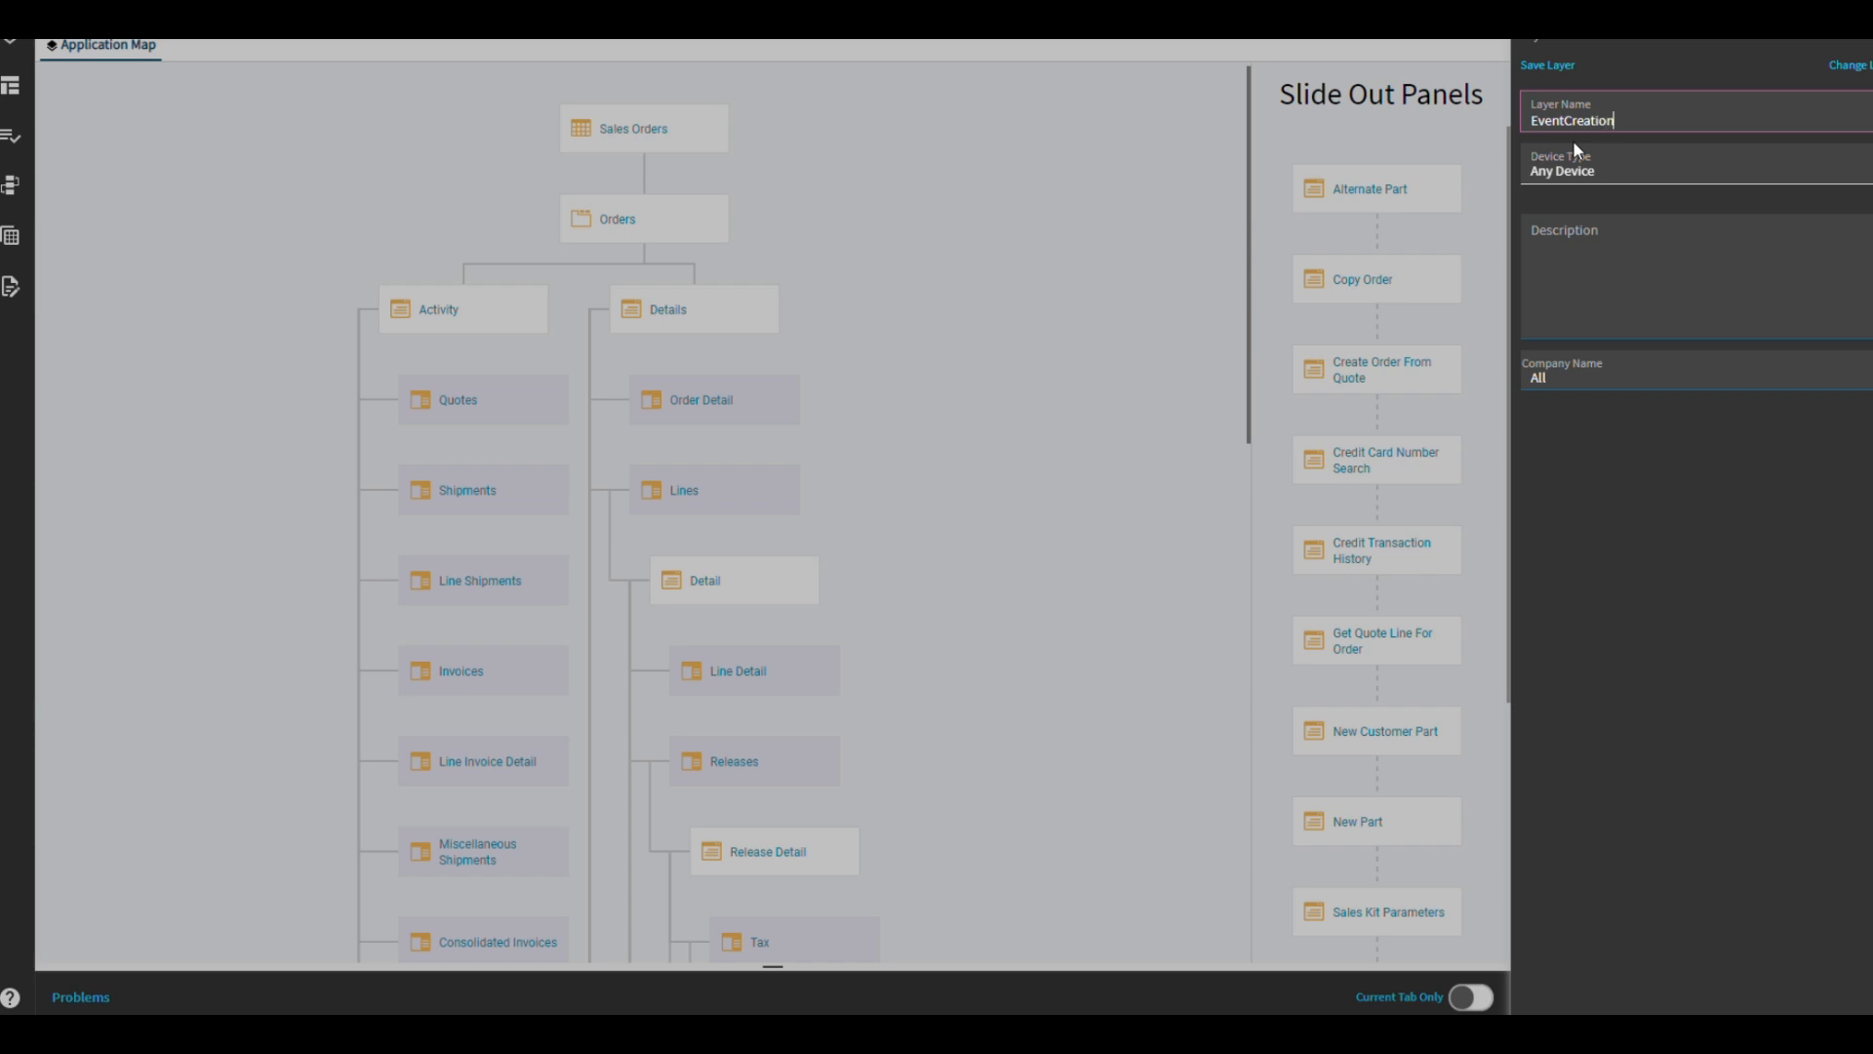
click(1561, 65)
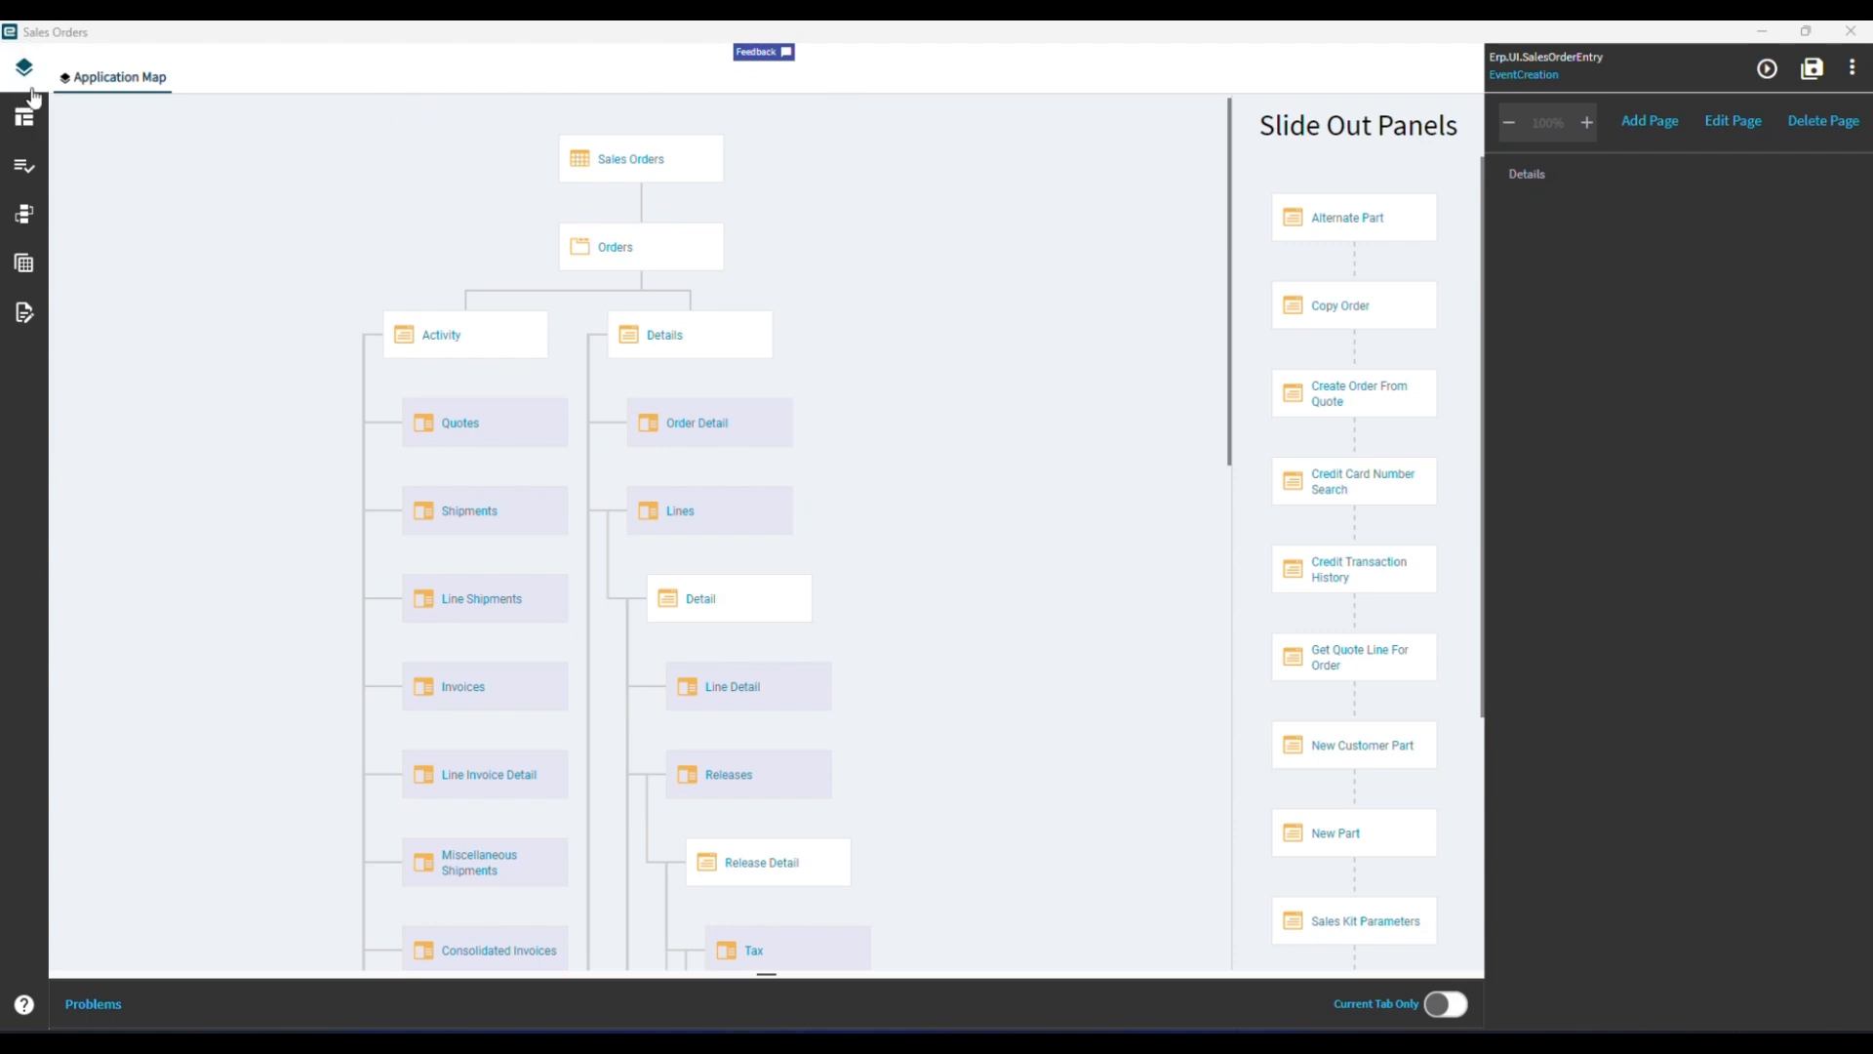
Browse the existing event categories for Sales Orders and add a new blank event.
click(21, 219)
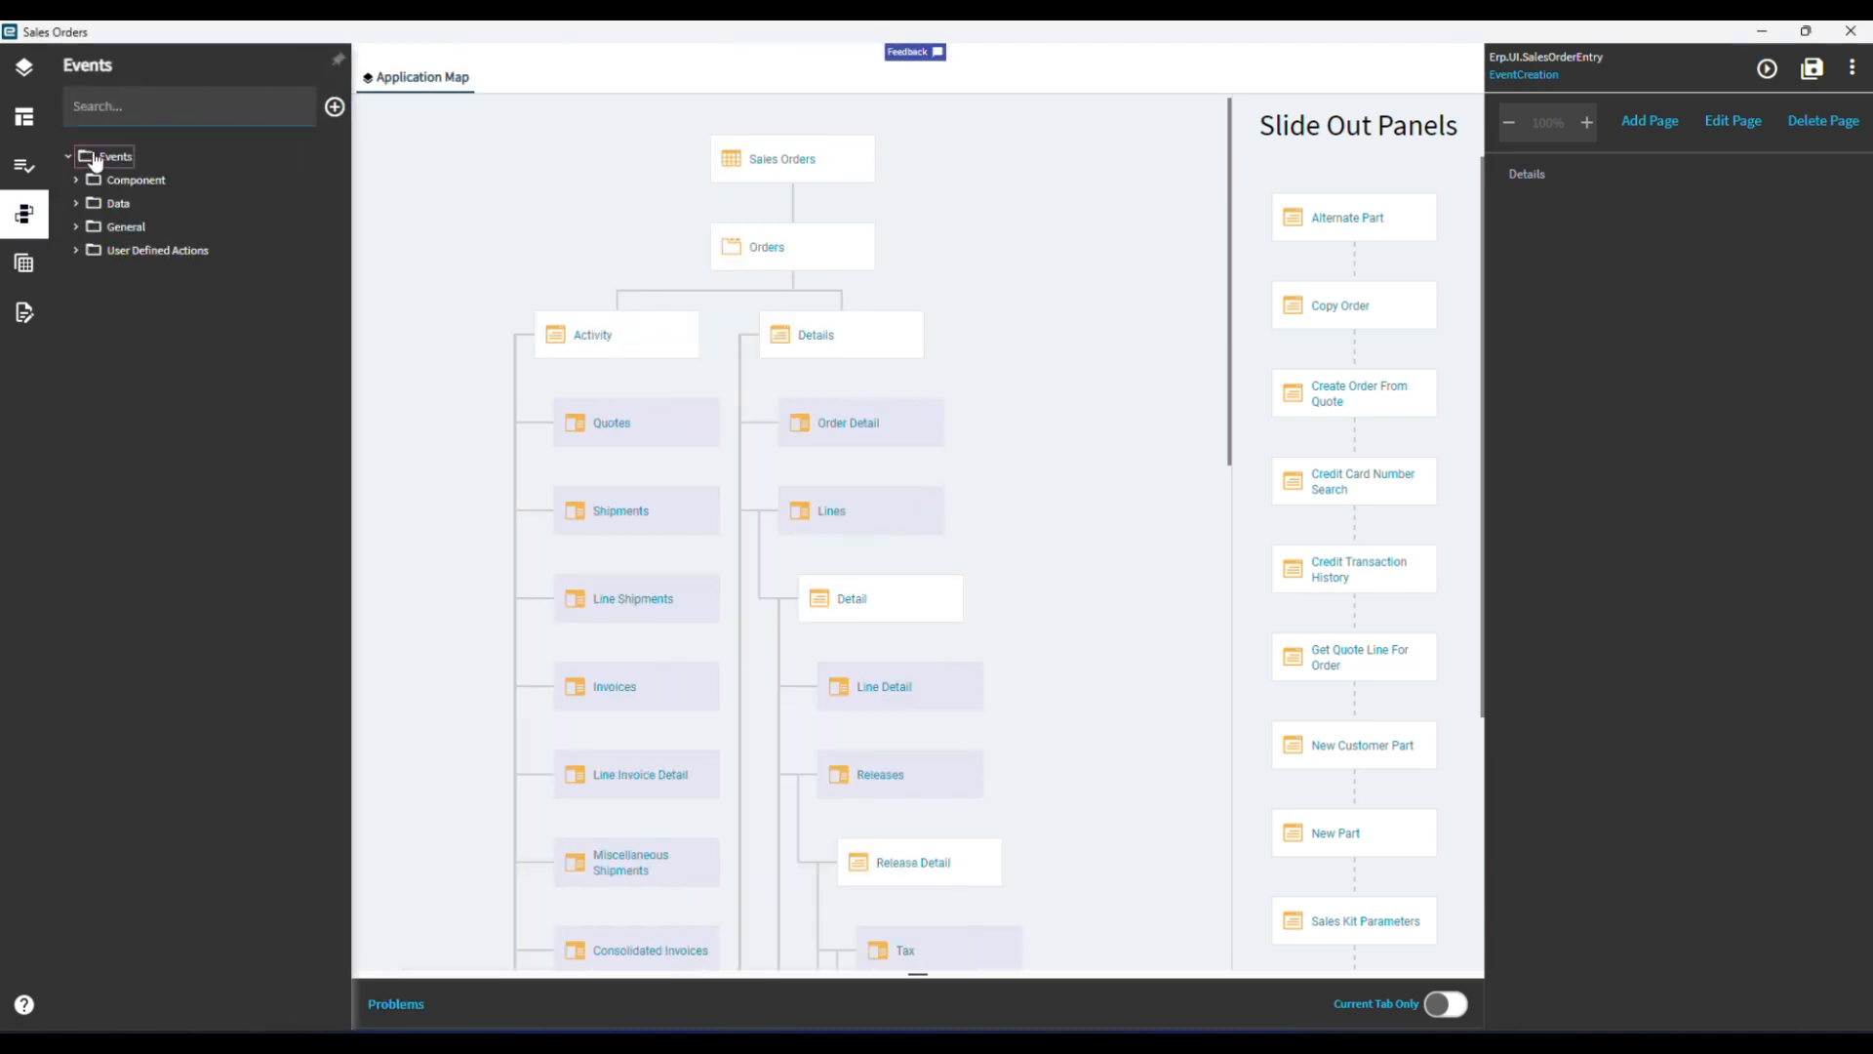
click(78, 250)
click(76, 249)
click(76, 226)
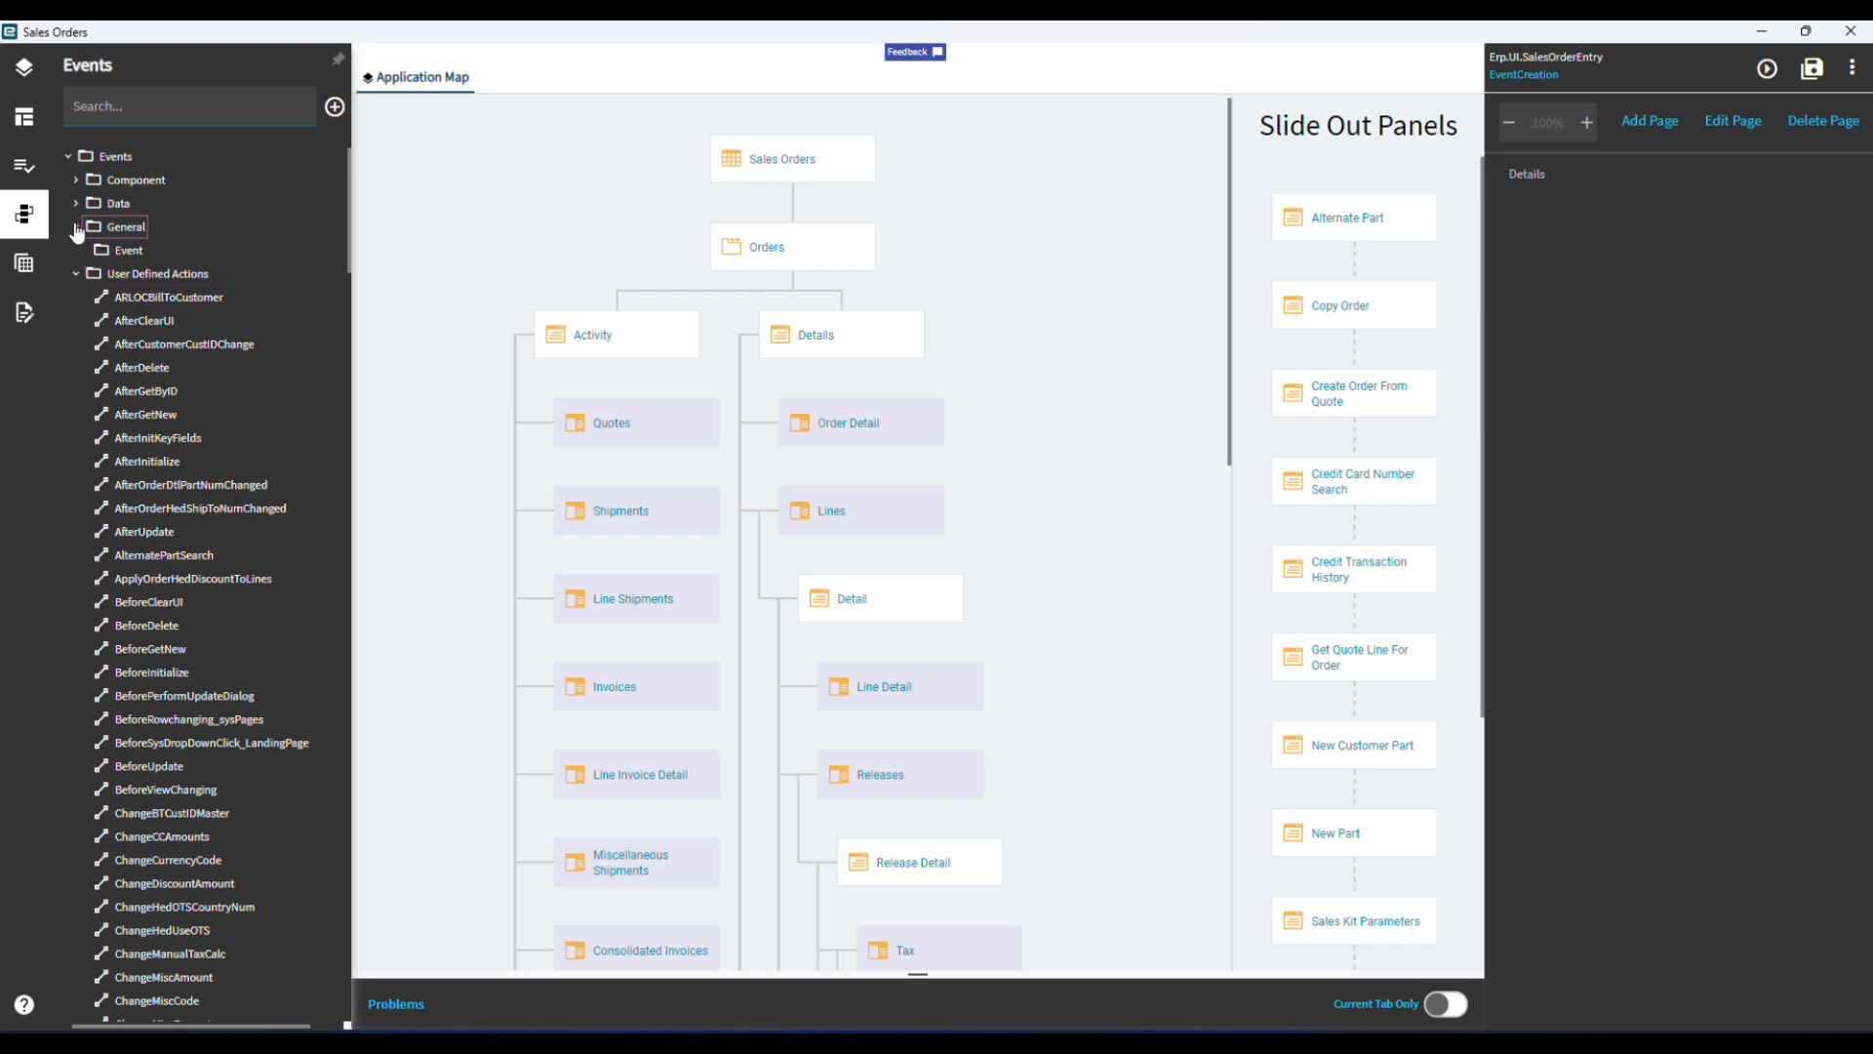
click(77, 203)
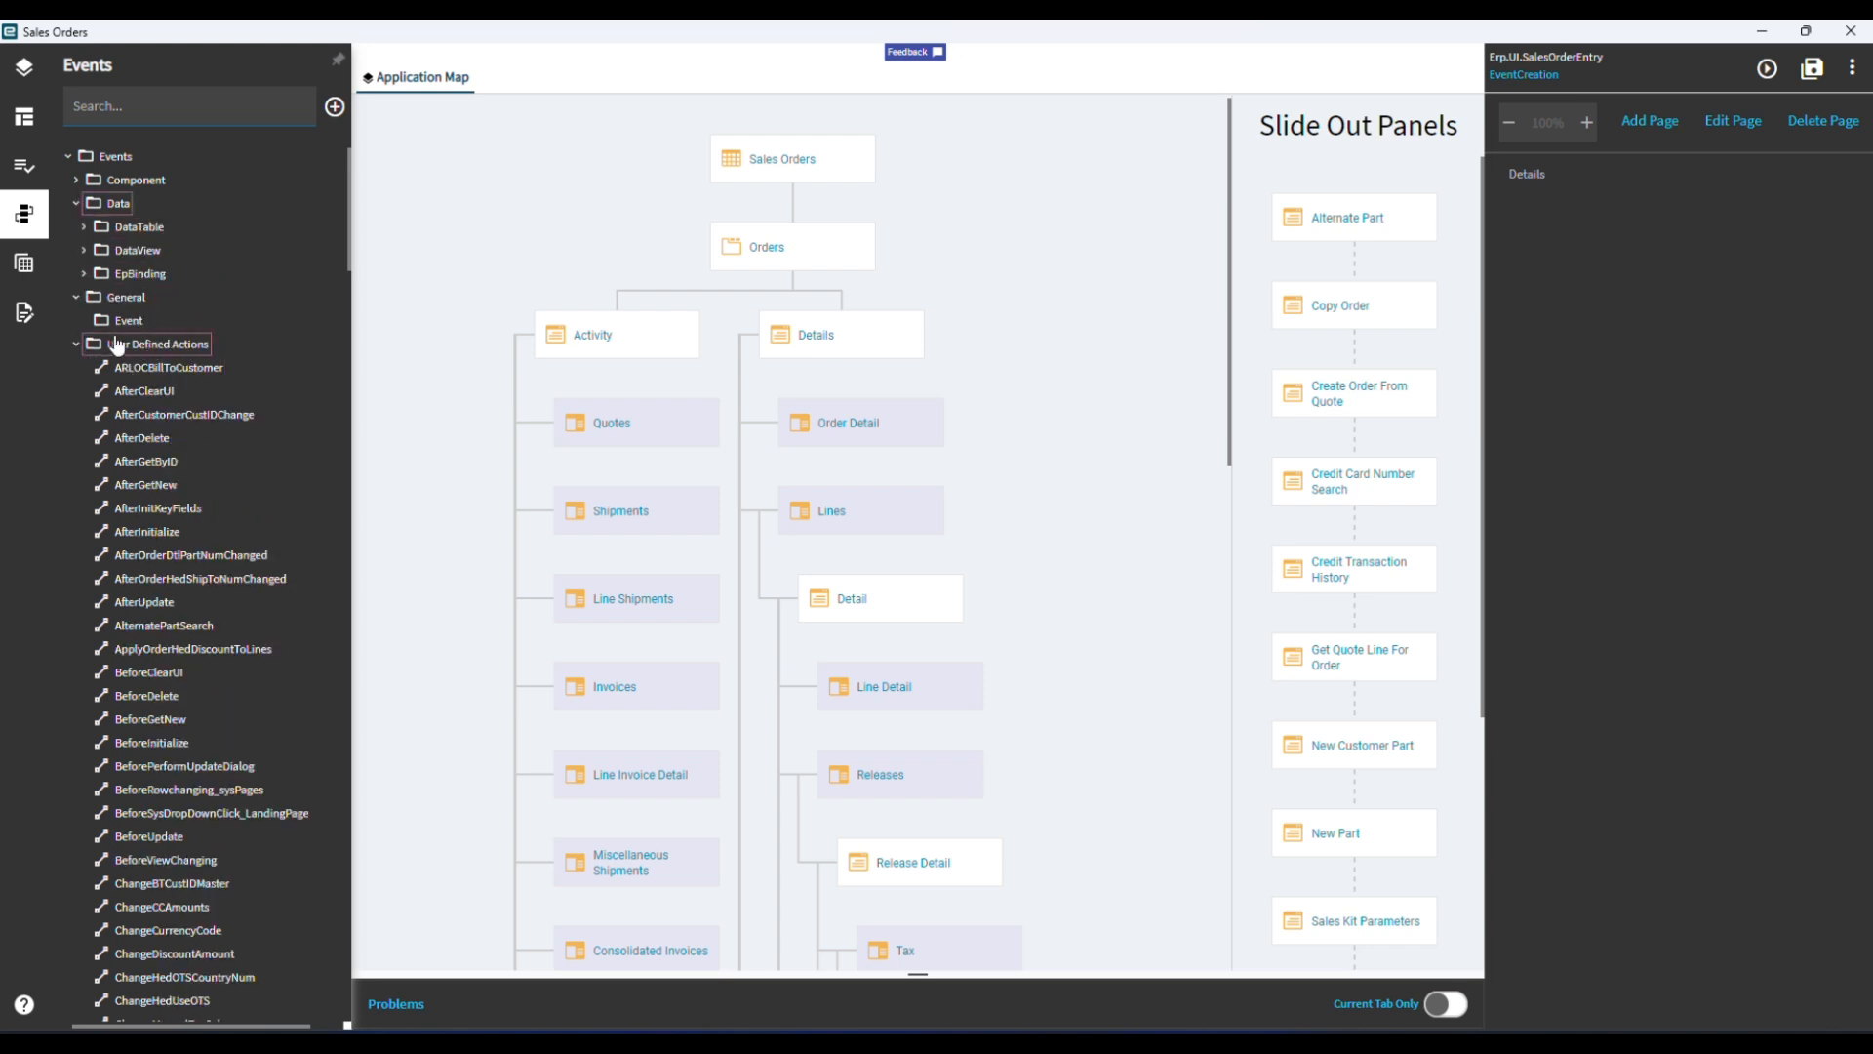
click(77, 339)
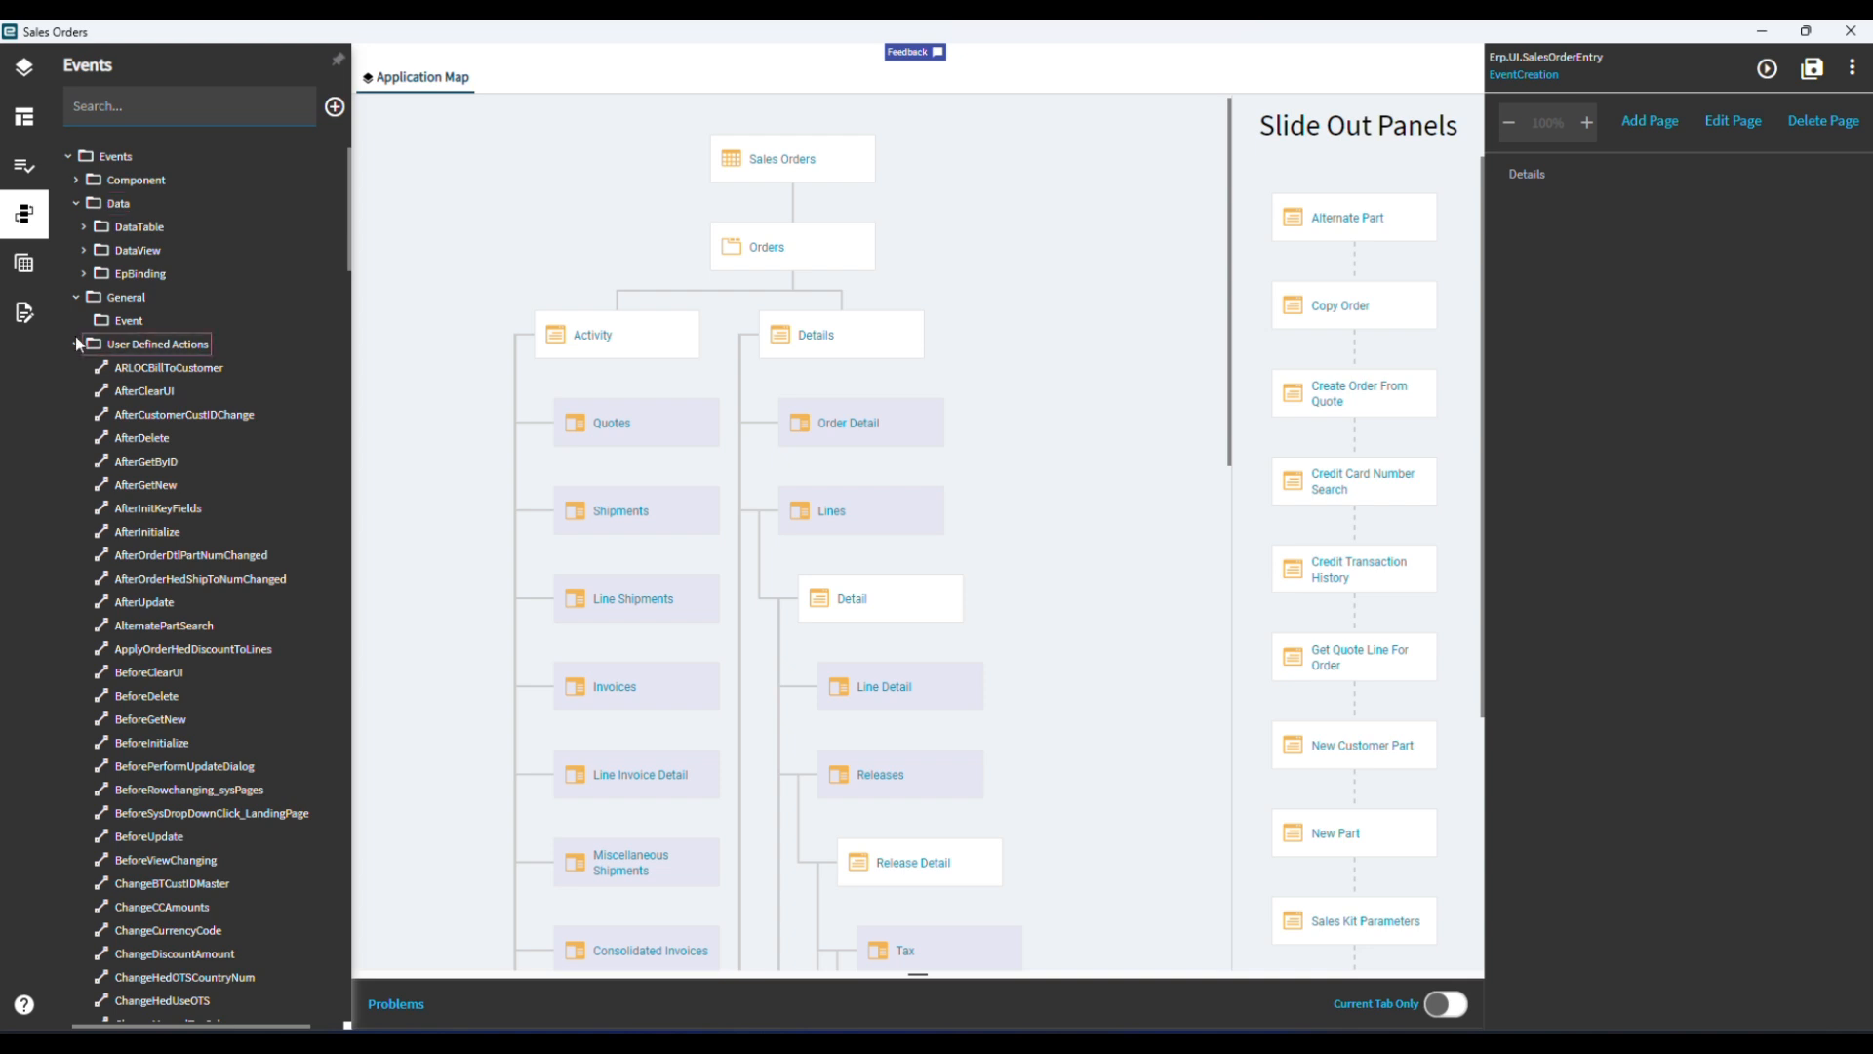
click(335, 110)
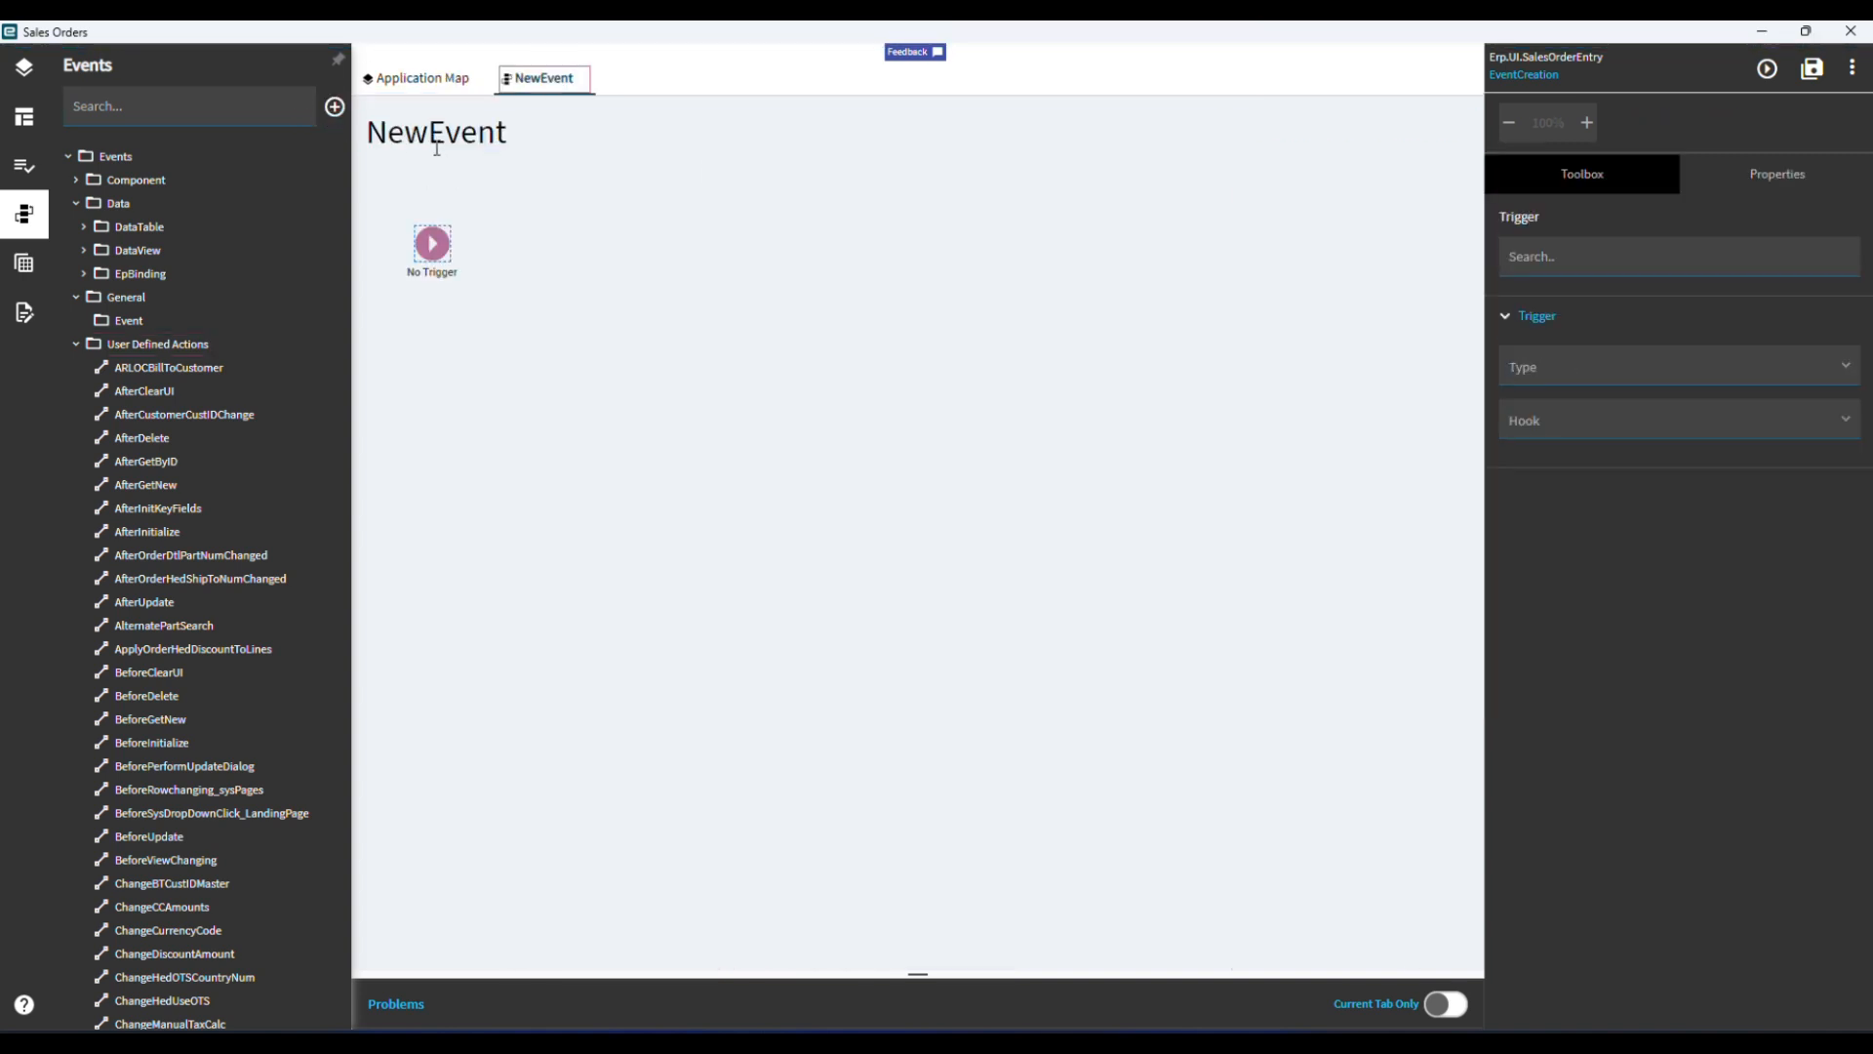
click(432, 248)
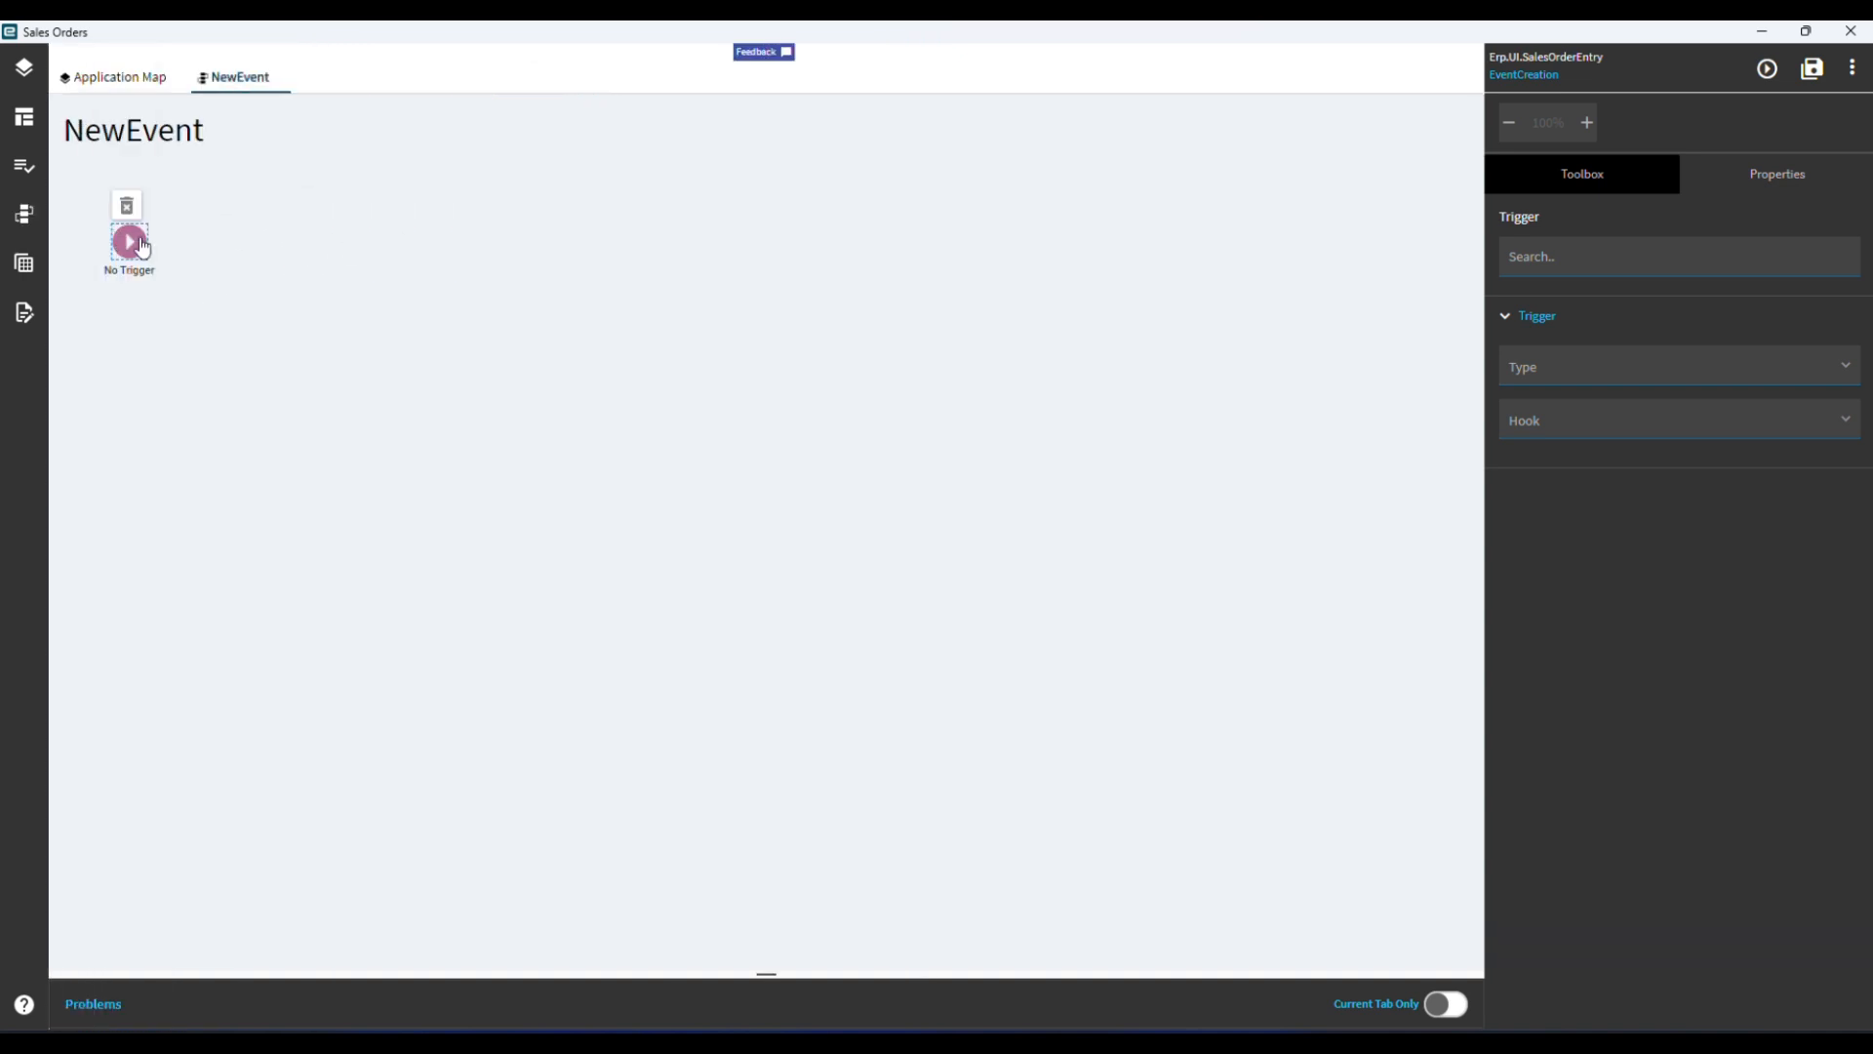
Set the new event's Id to GetCustomerForm.
click(156, 130)
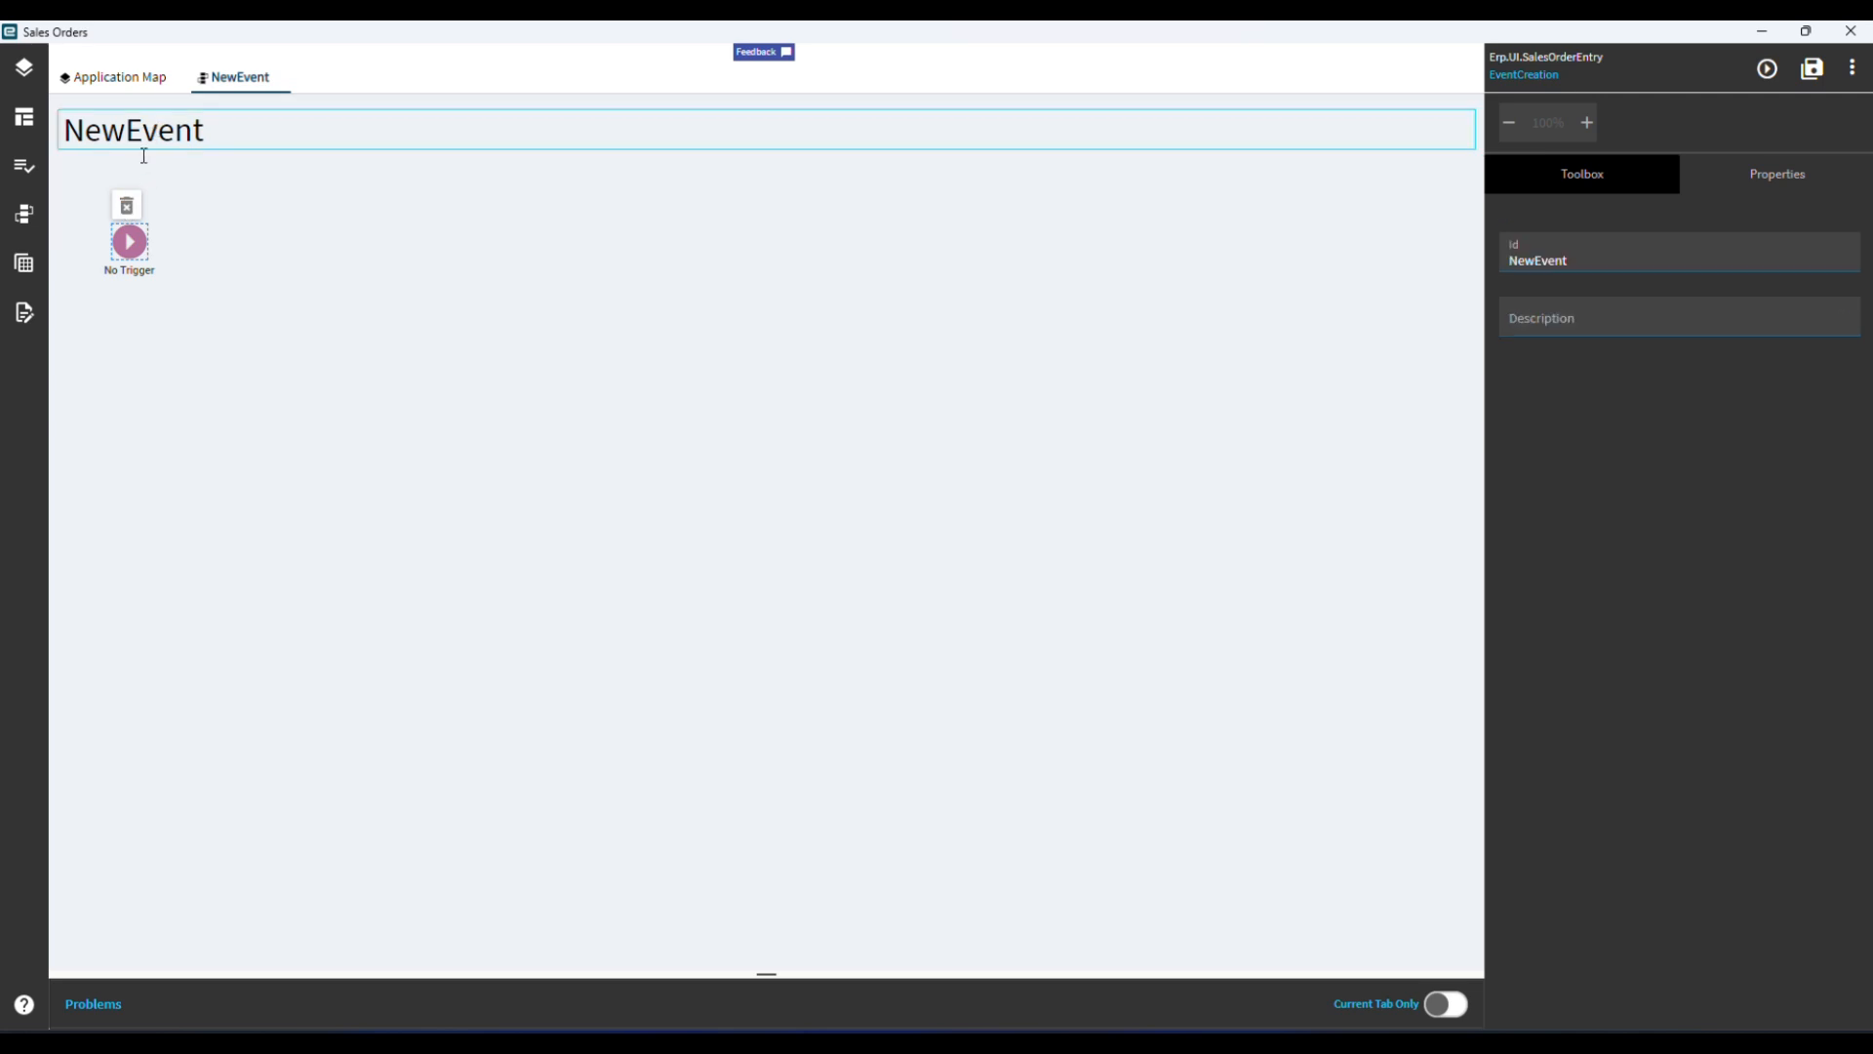
click(1613, 264)
drag(1612, 264, 1465, 271)
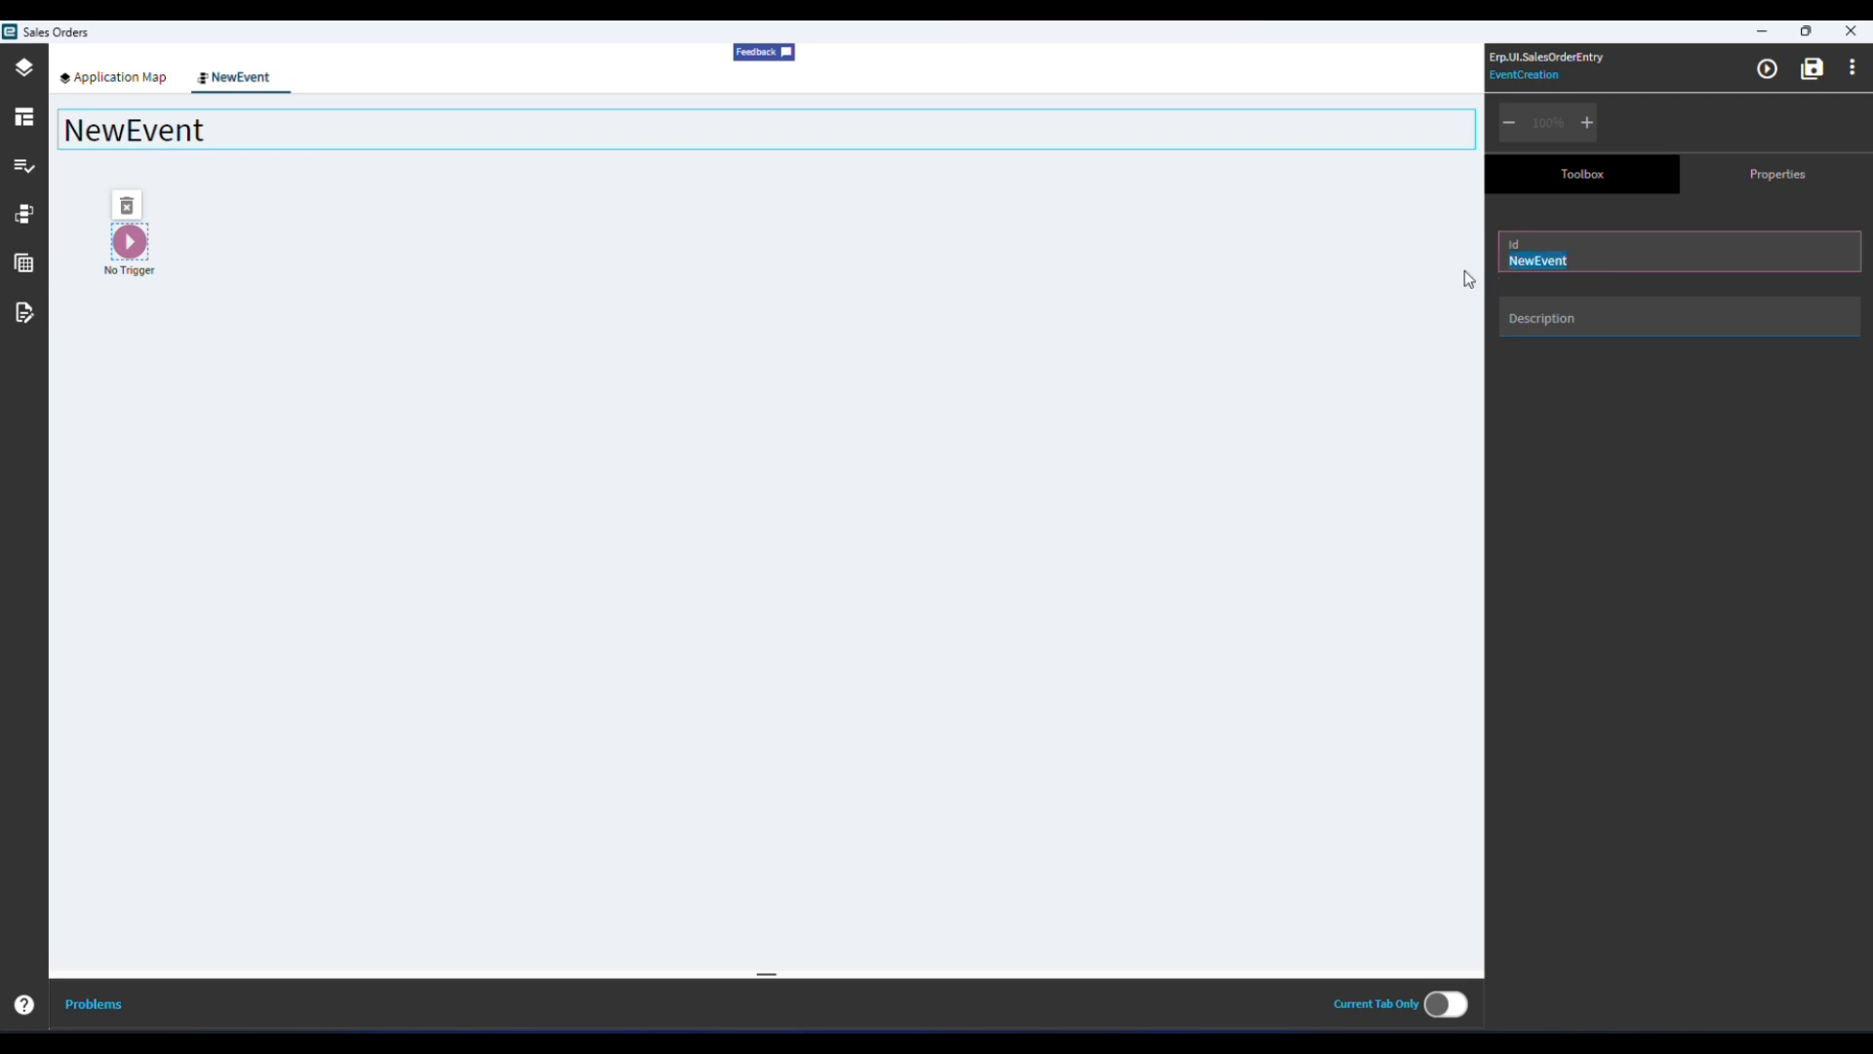
text(GetCustomerForm)
click(757, 258)
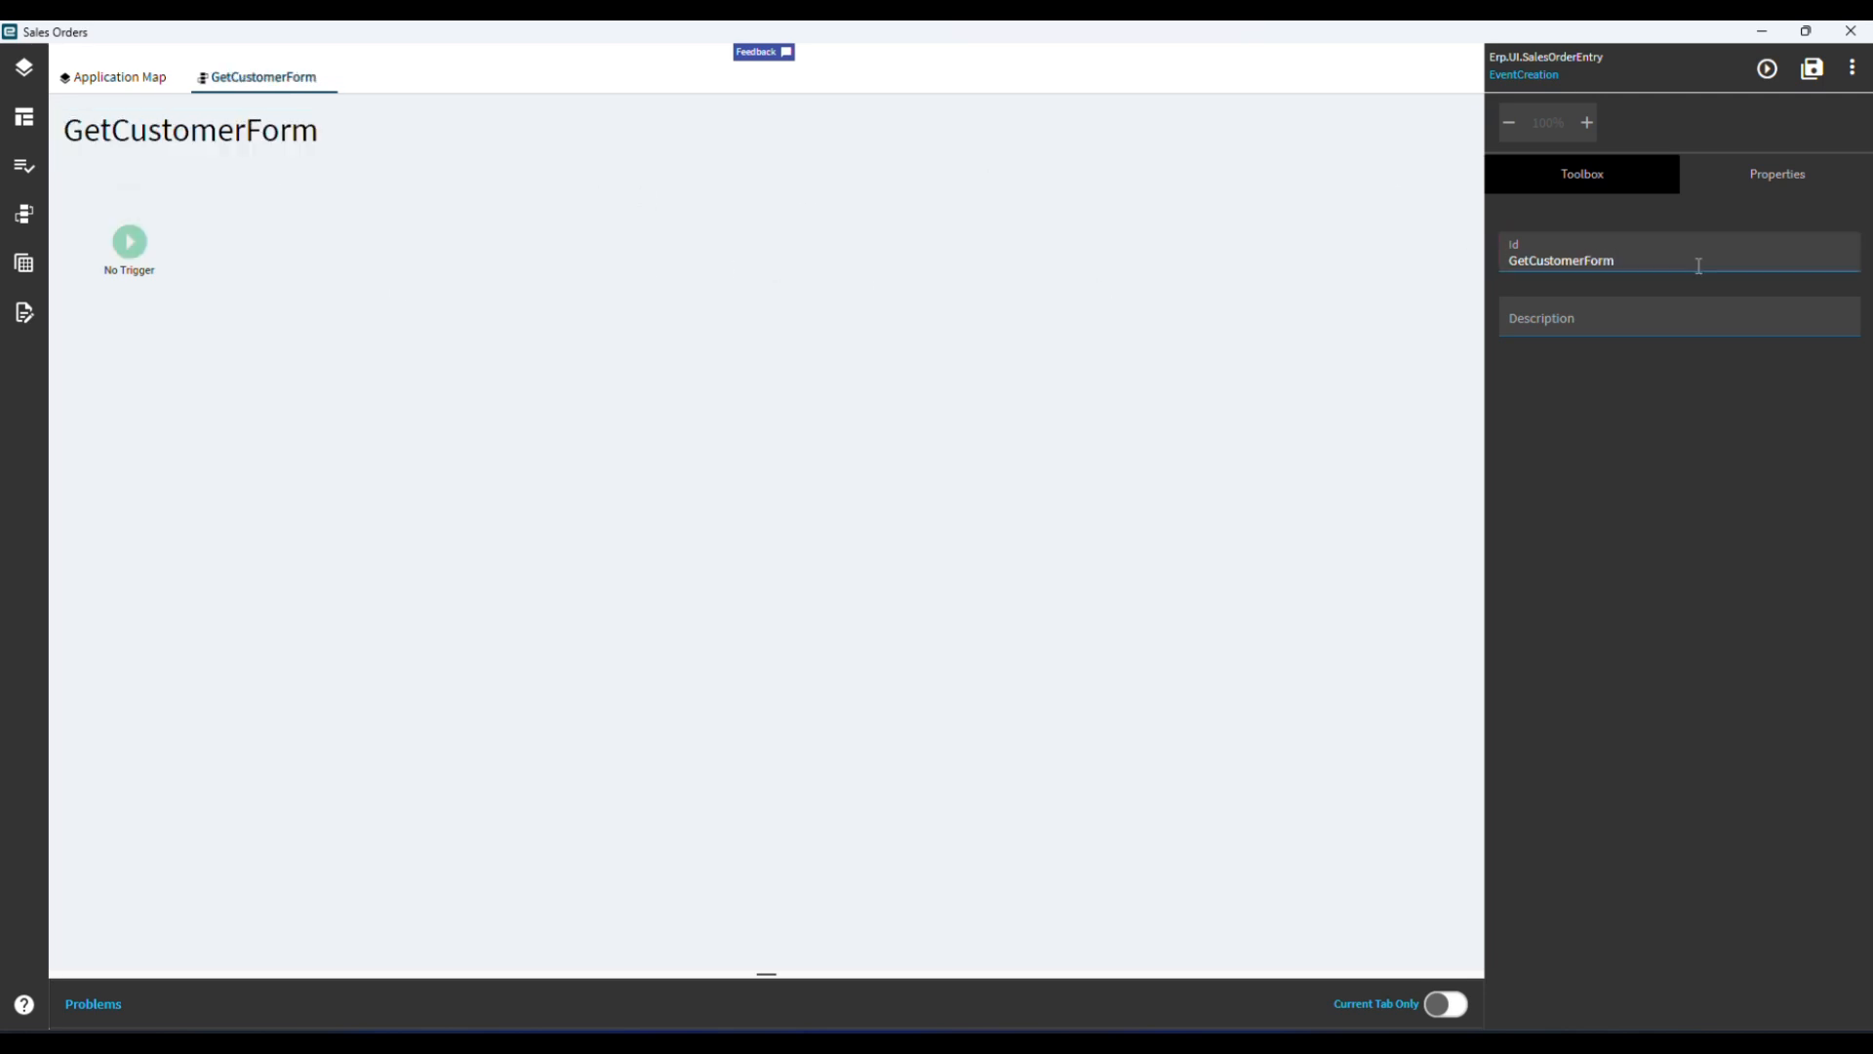
Add an app-open action from the Miscellaneous group and connect it after the event's trigger.
click(1644, 185)
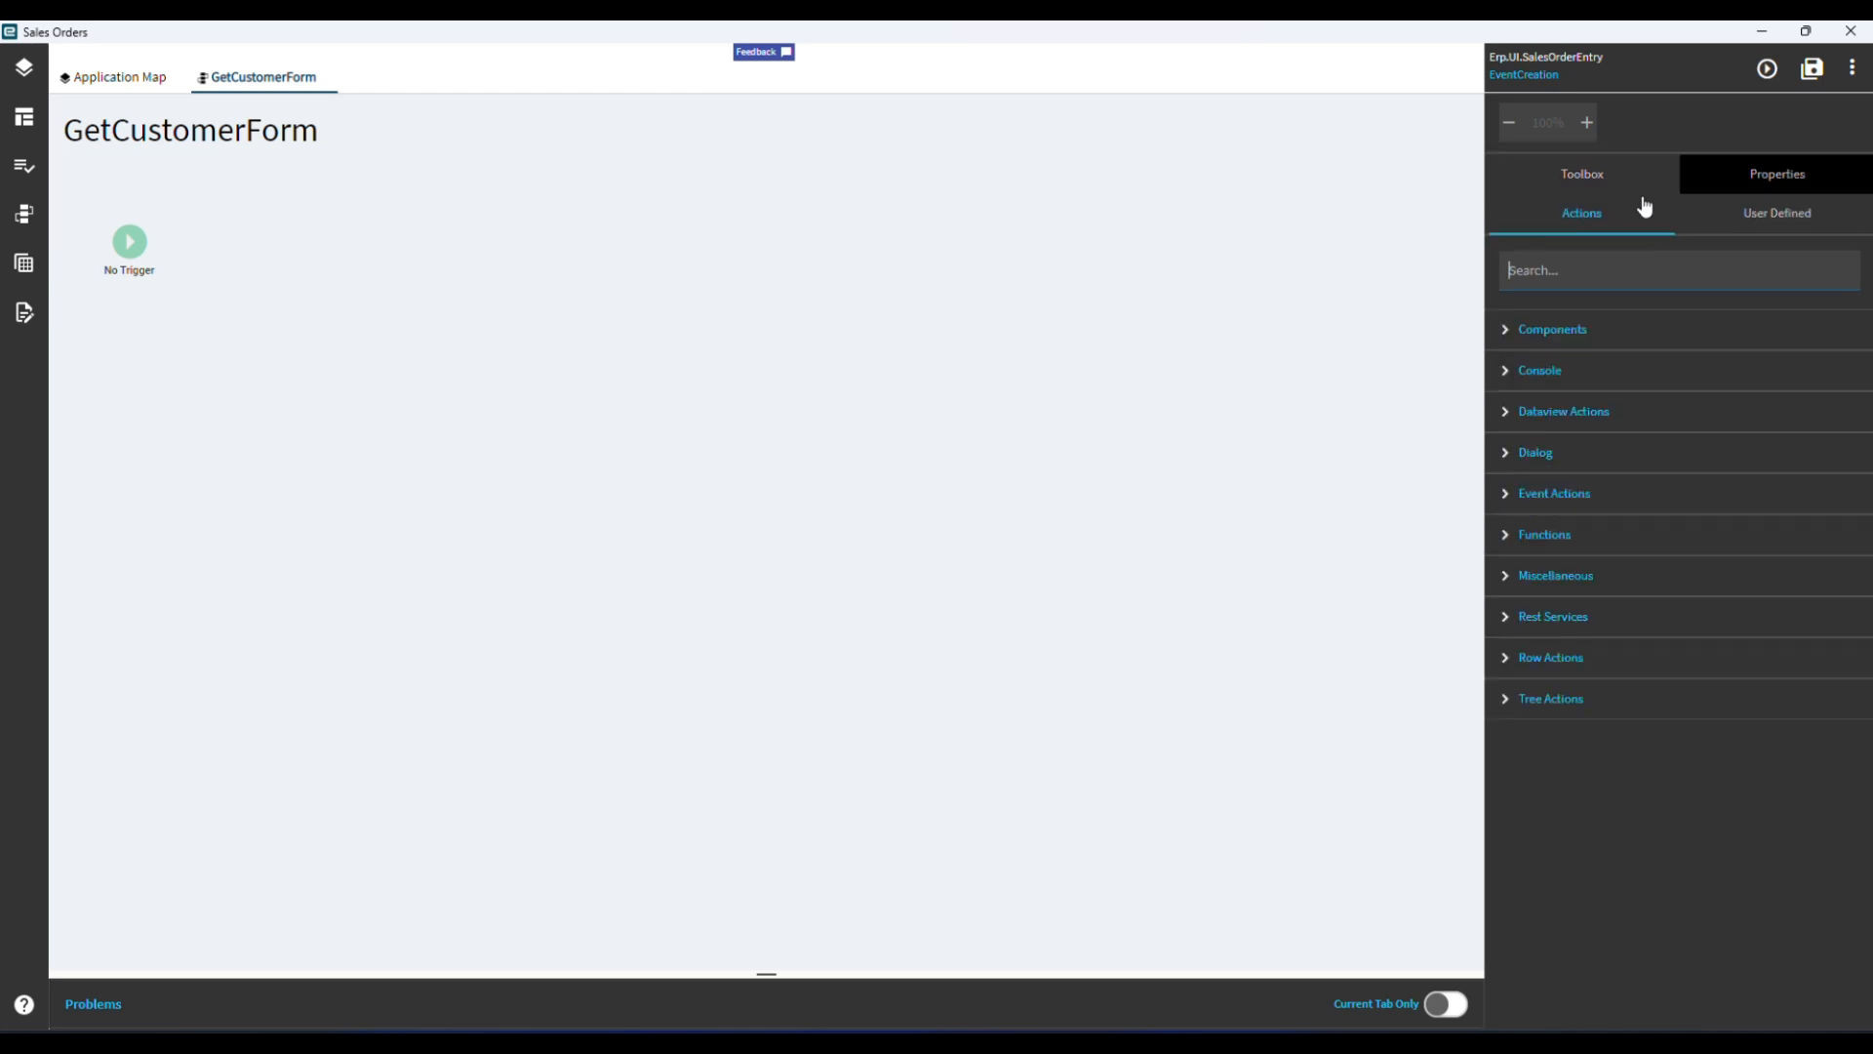
click(1508, 578)
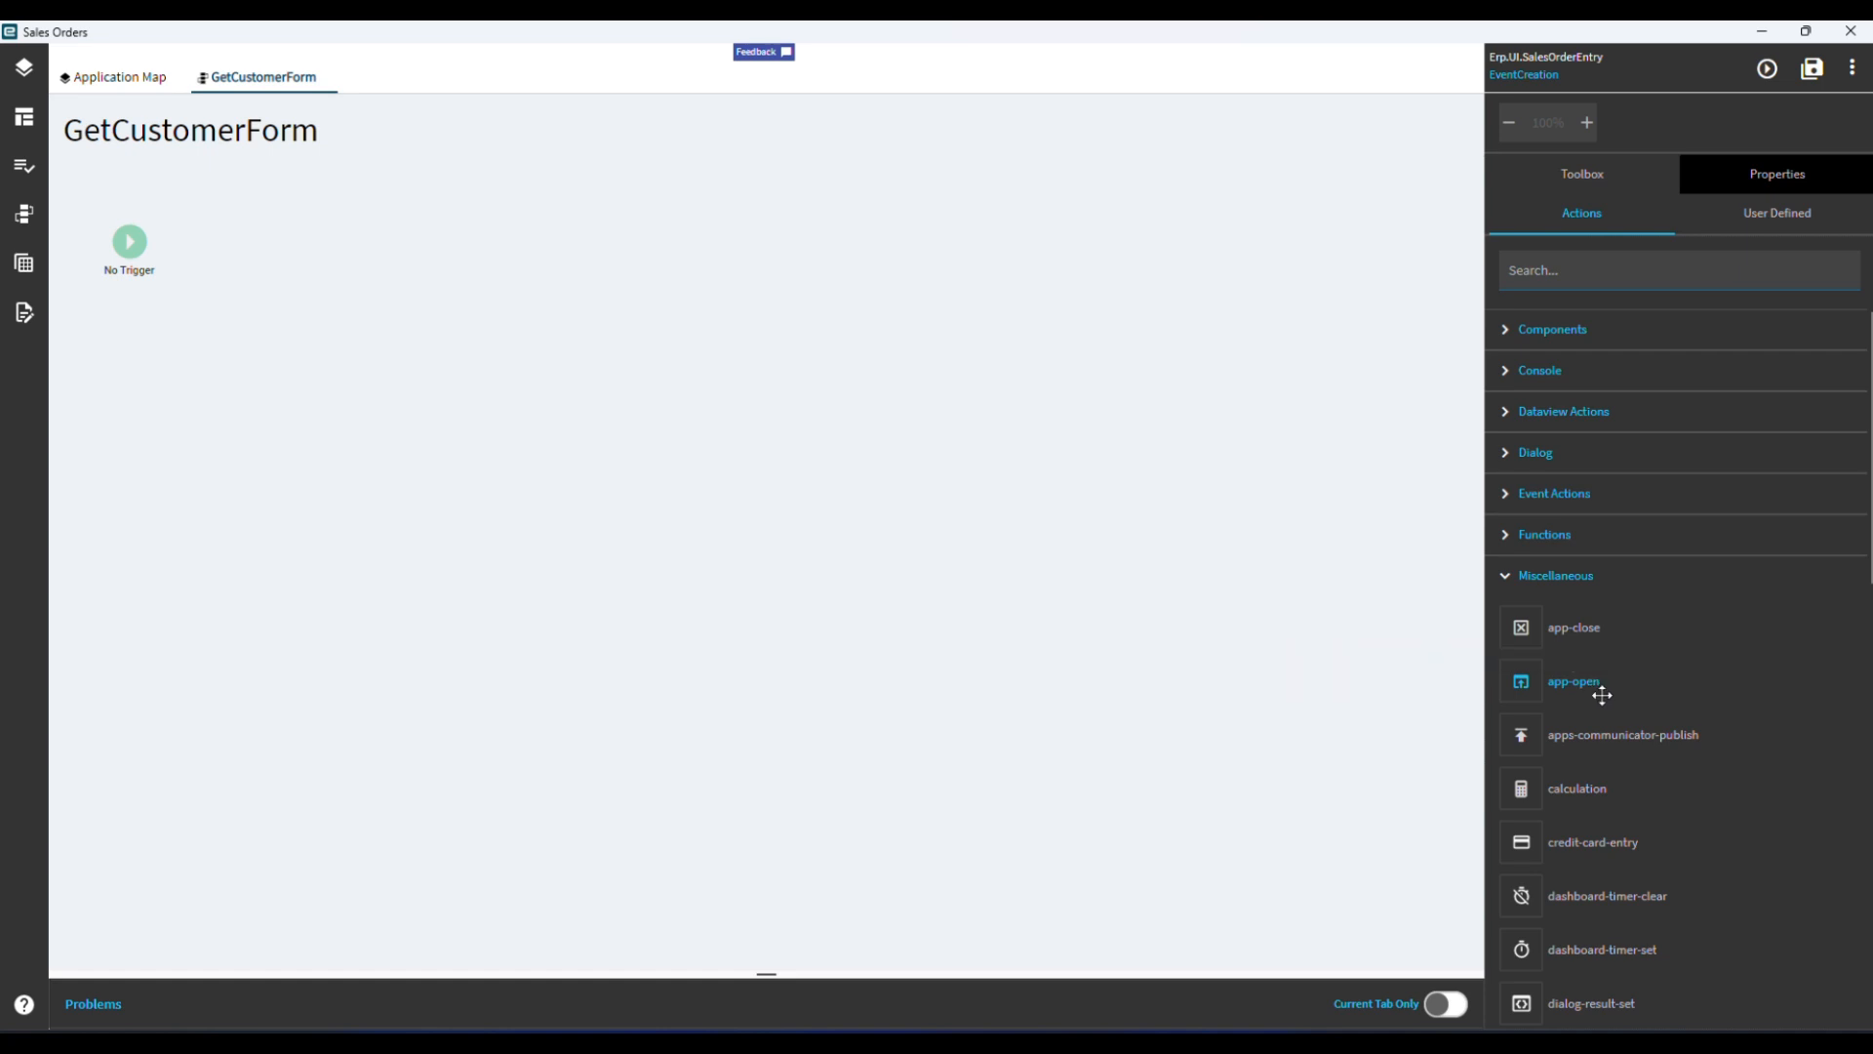
drag(1590, 682, 377, 257)
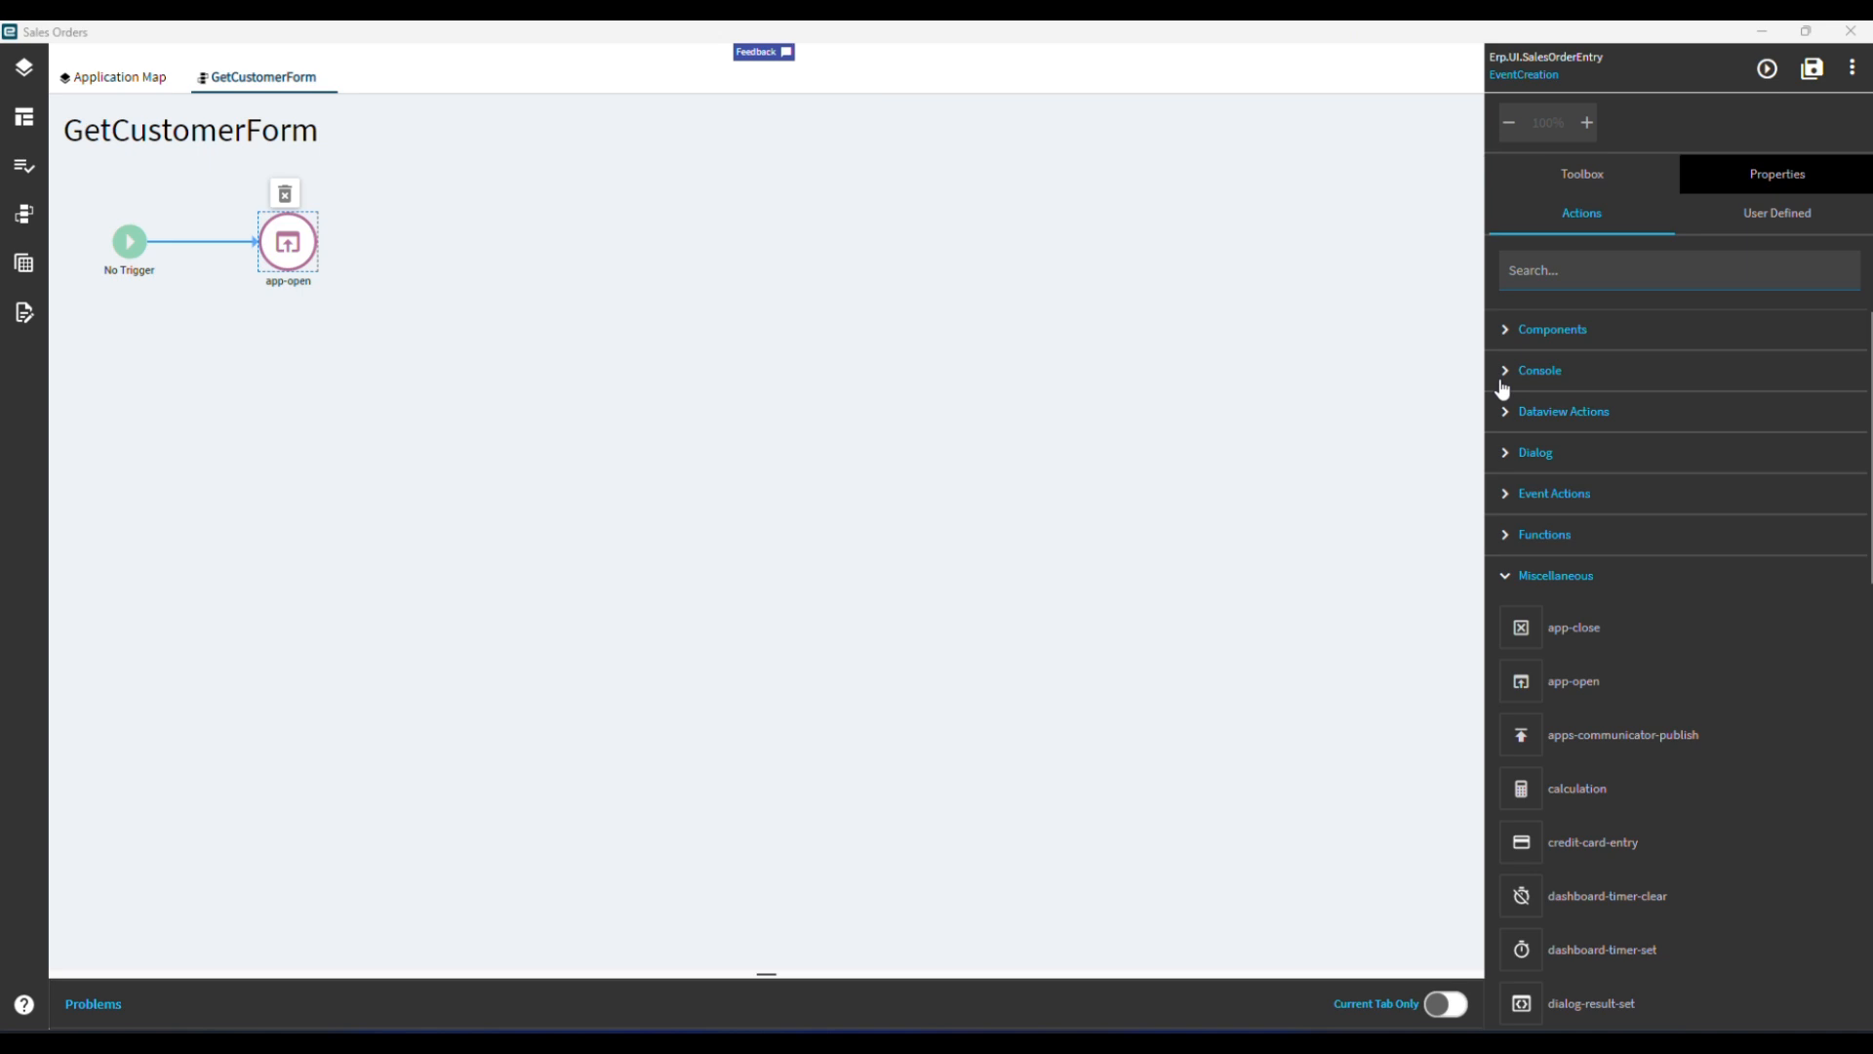
Set the View parameter of the app-open action to Erp.UI.CustomerEntry.
click(288, 259)
click(1802, 172)
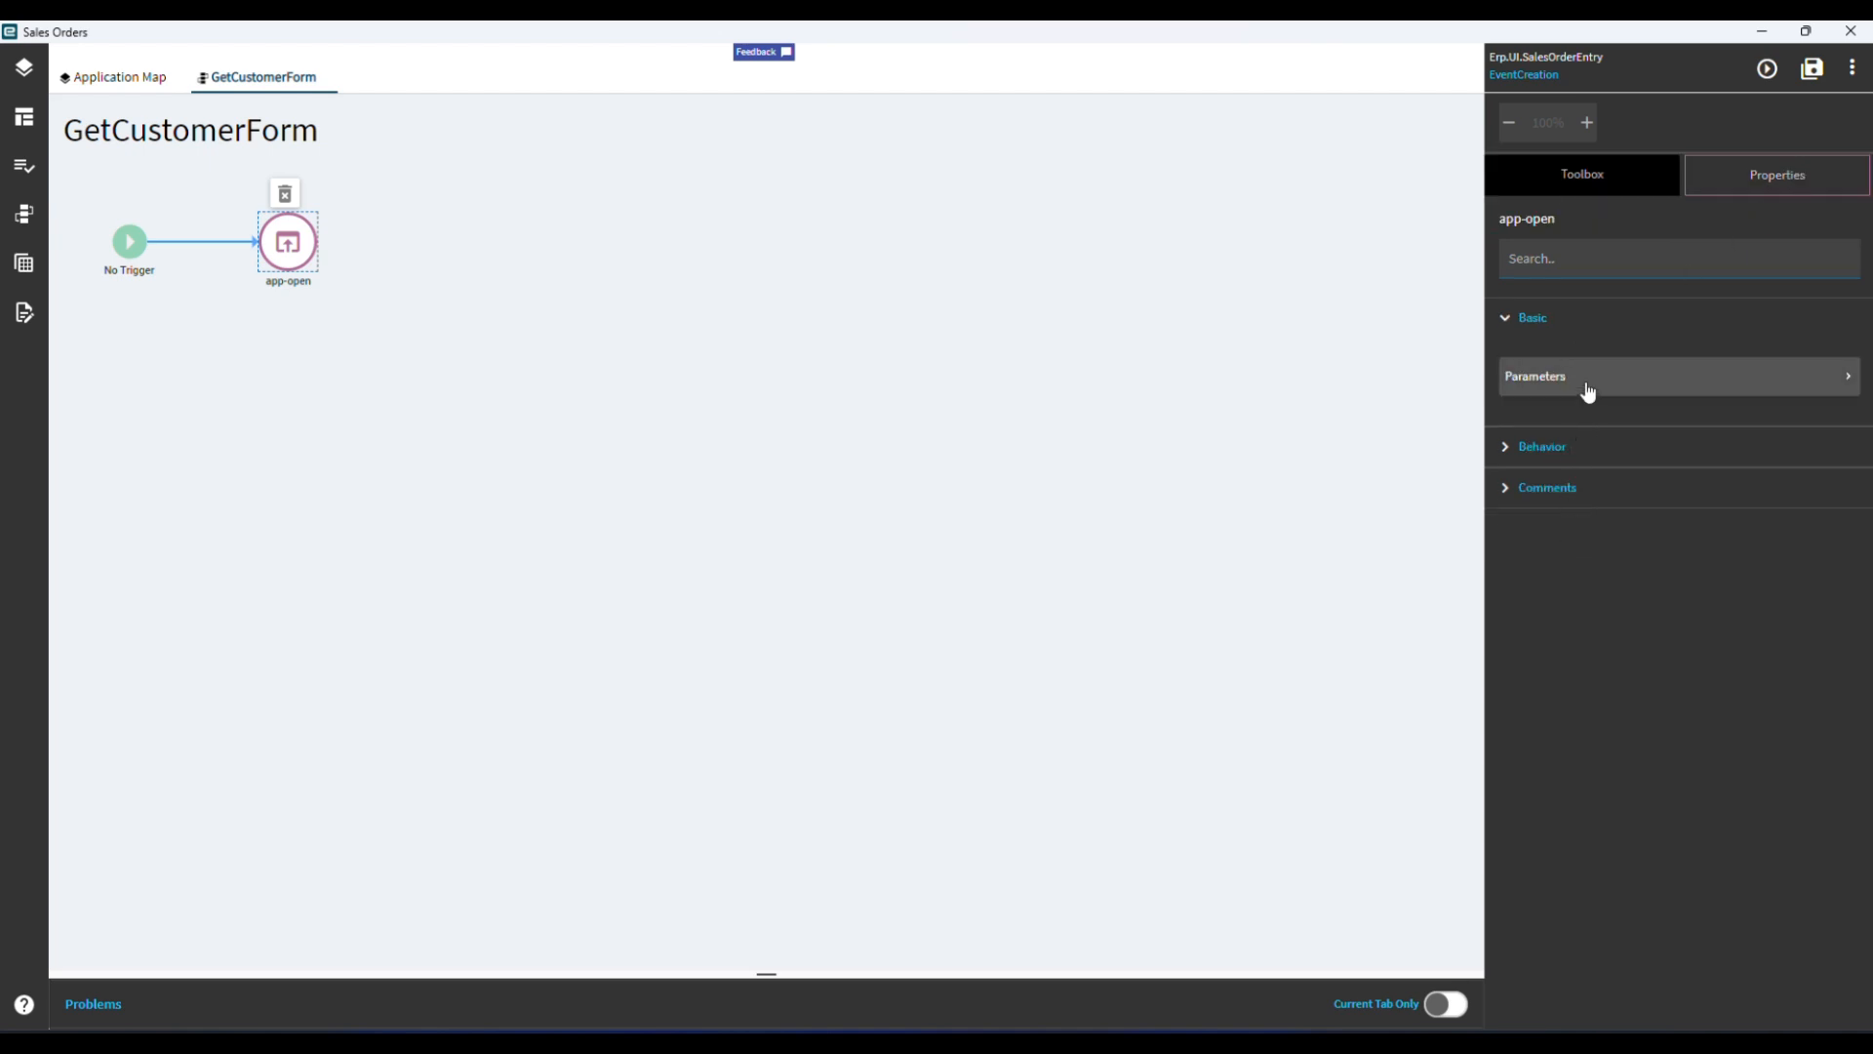
click(1506, 452)
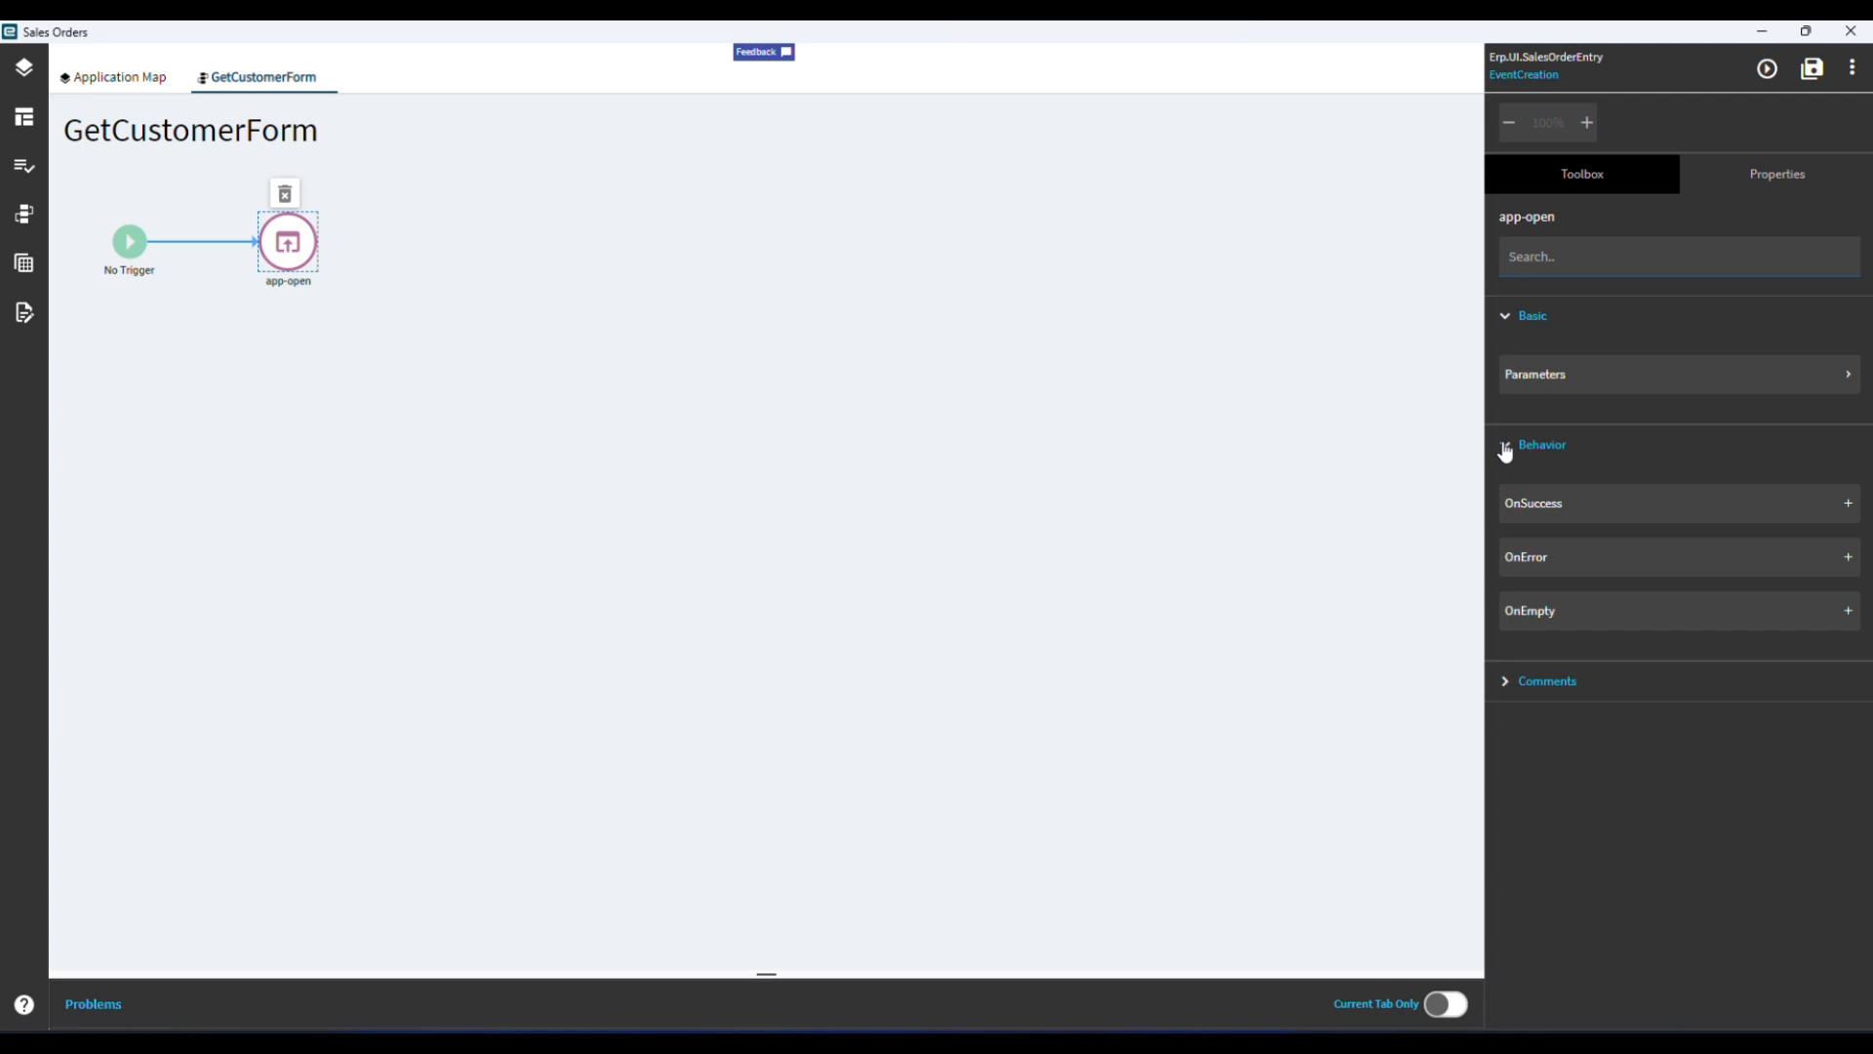
click(1506, 446)
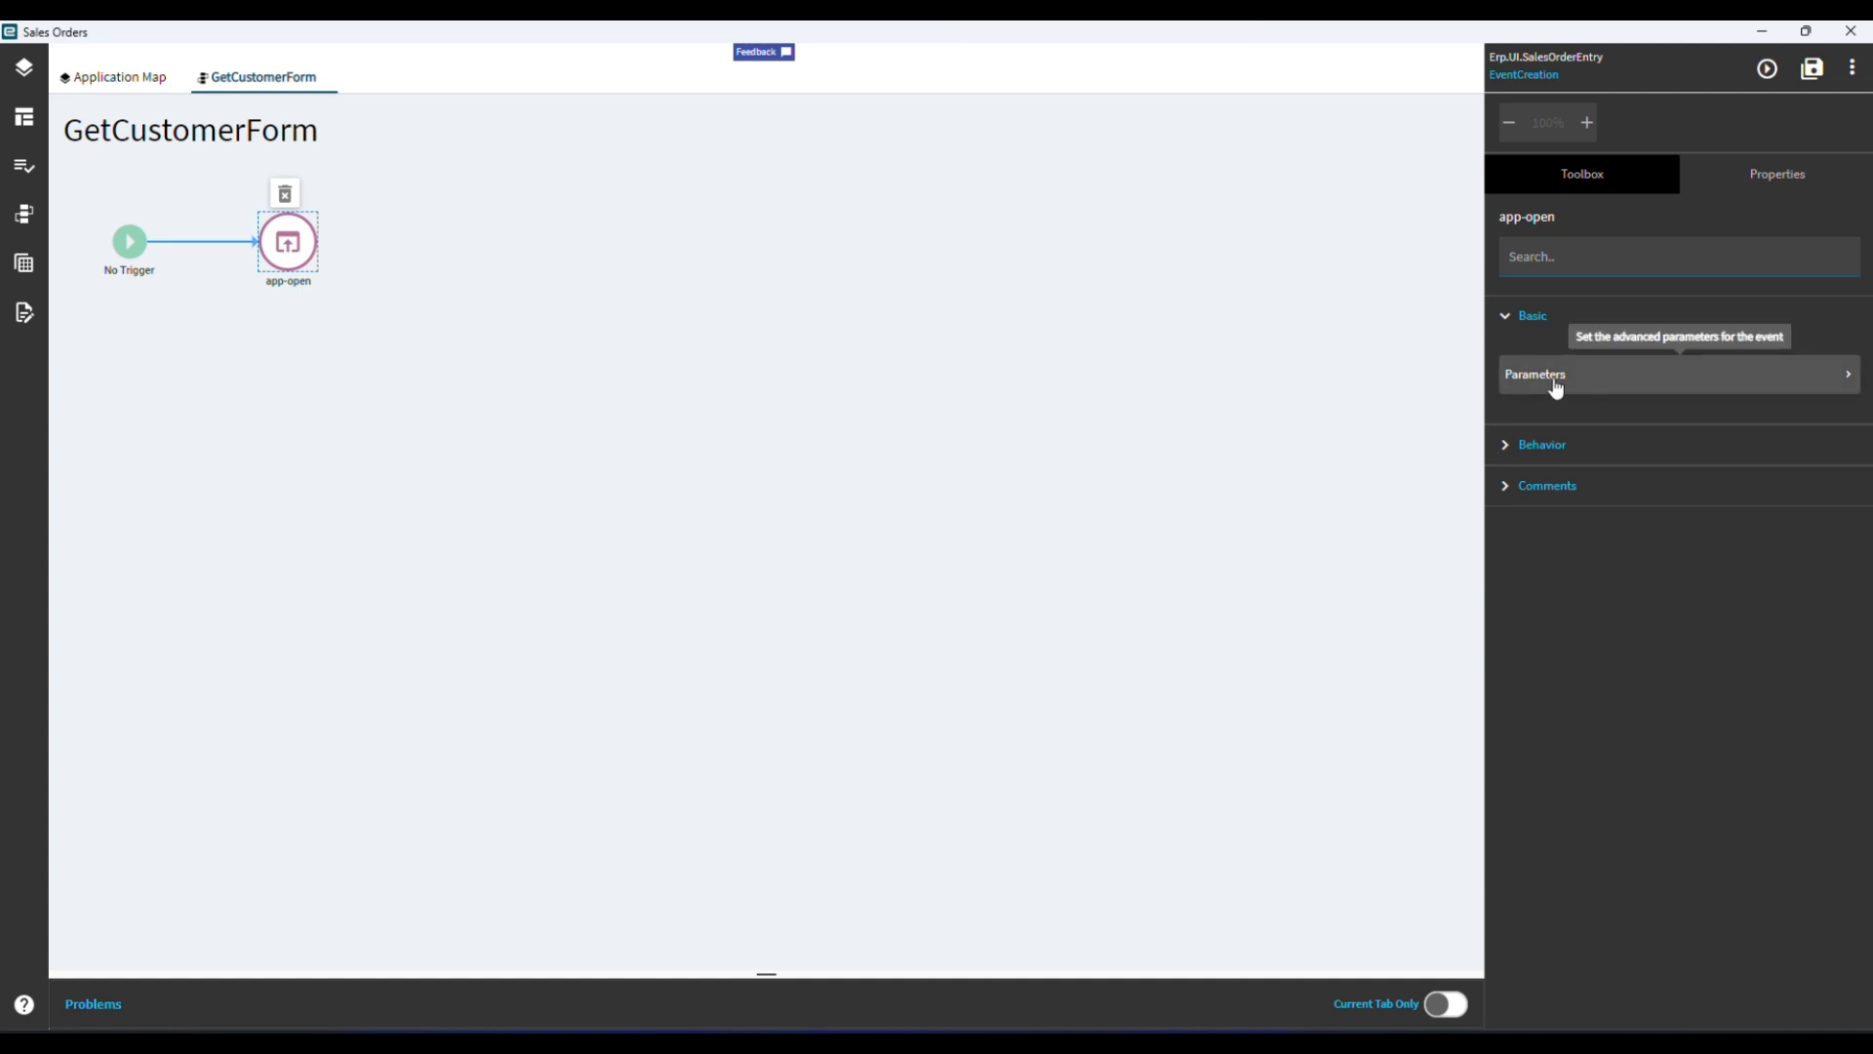
click(1593, 377)
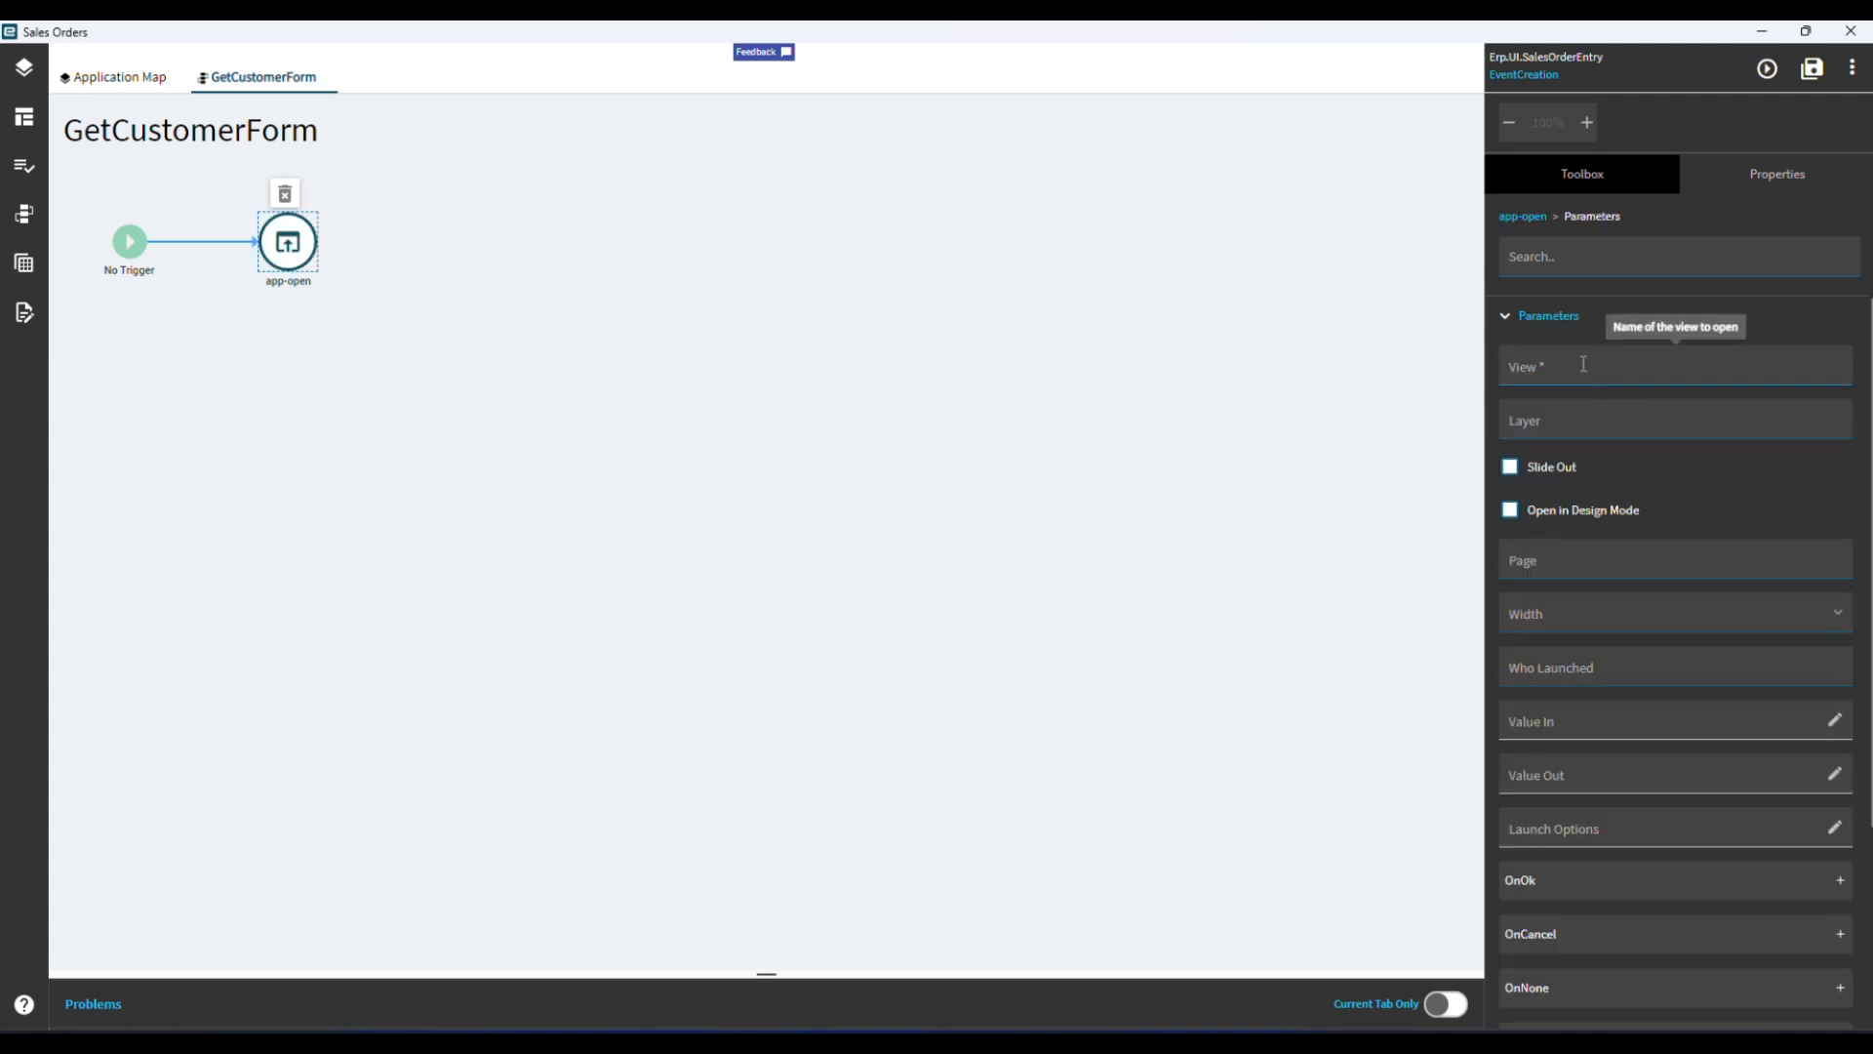
click(1578, 363)
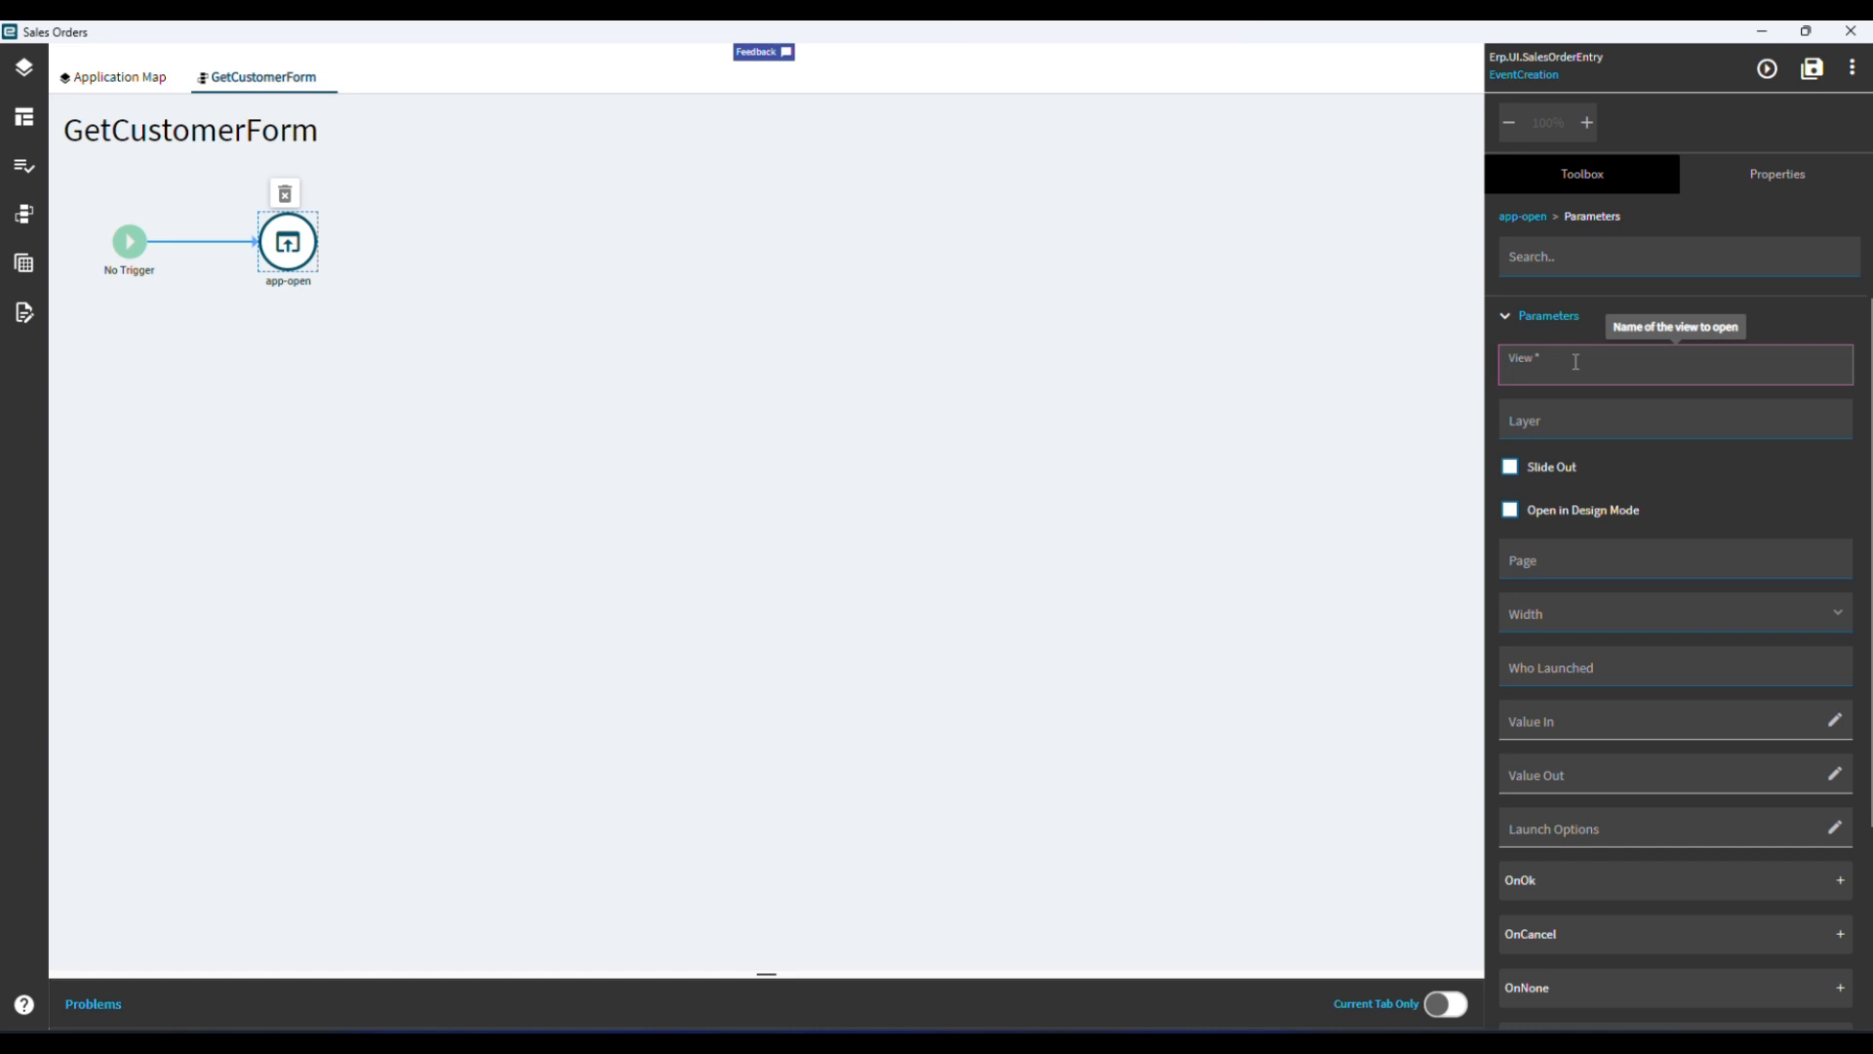
text(Er)
text(p.UI.CustomerEntry)
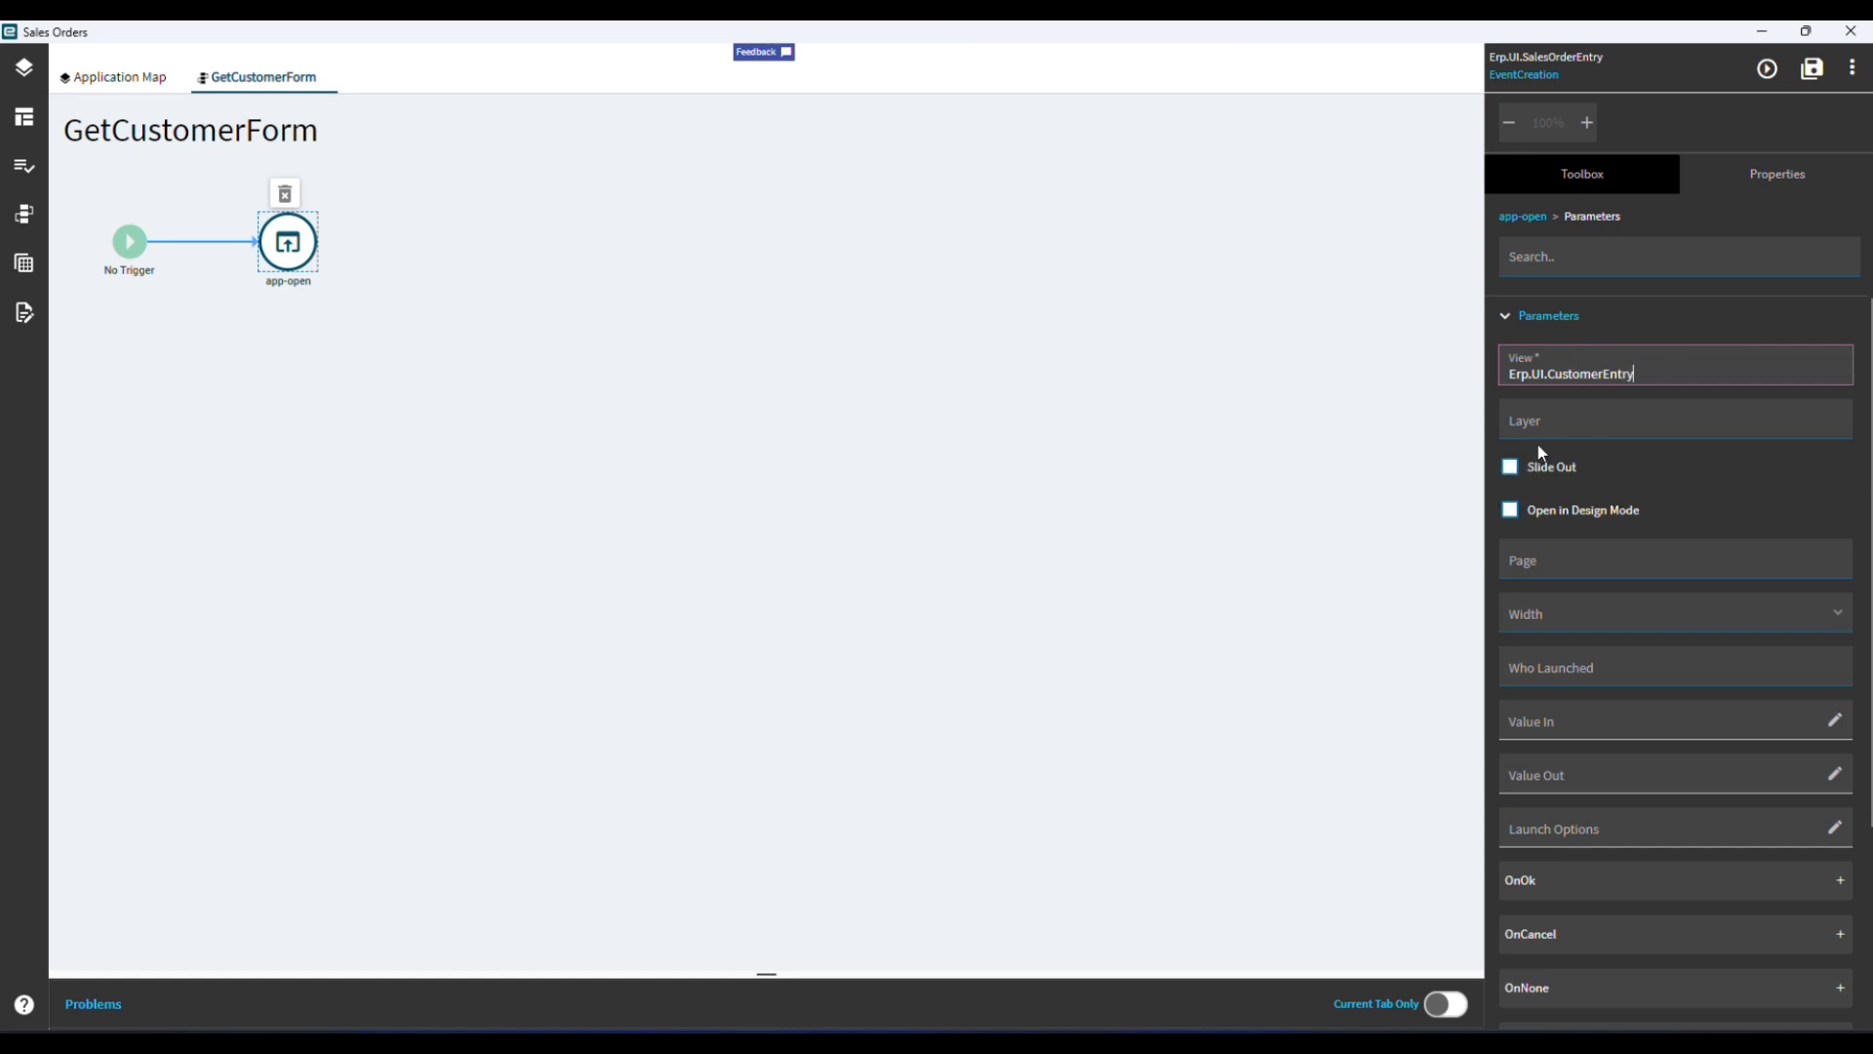
Configure the app-open action to slide out, with Page set to Default and Width set to Medium.
click(1592, 412)
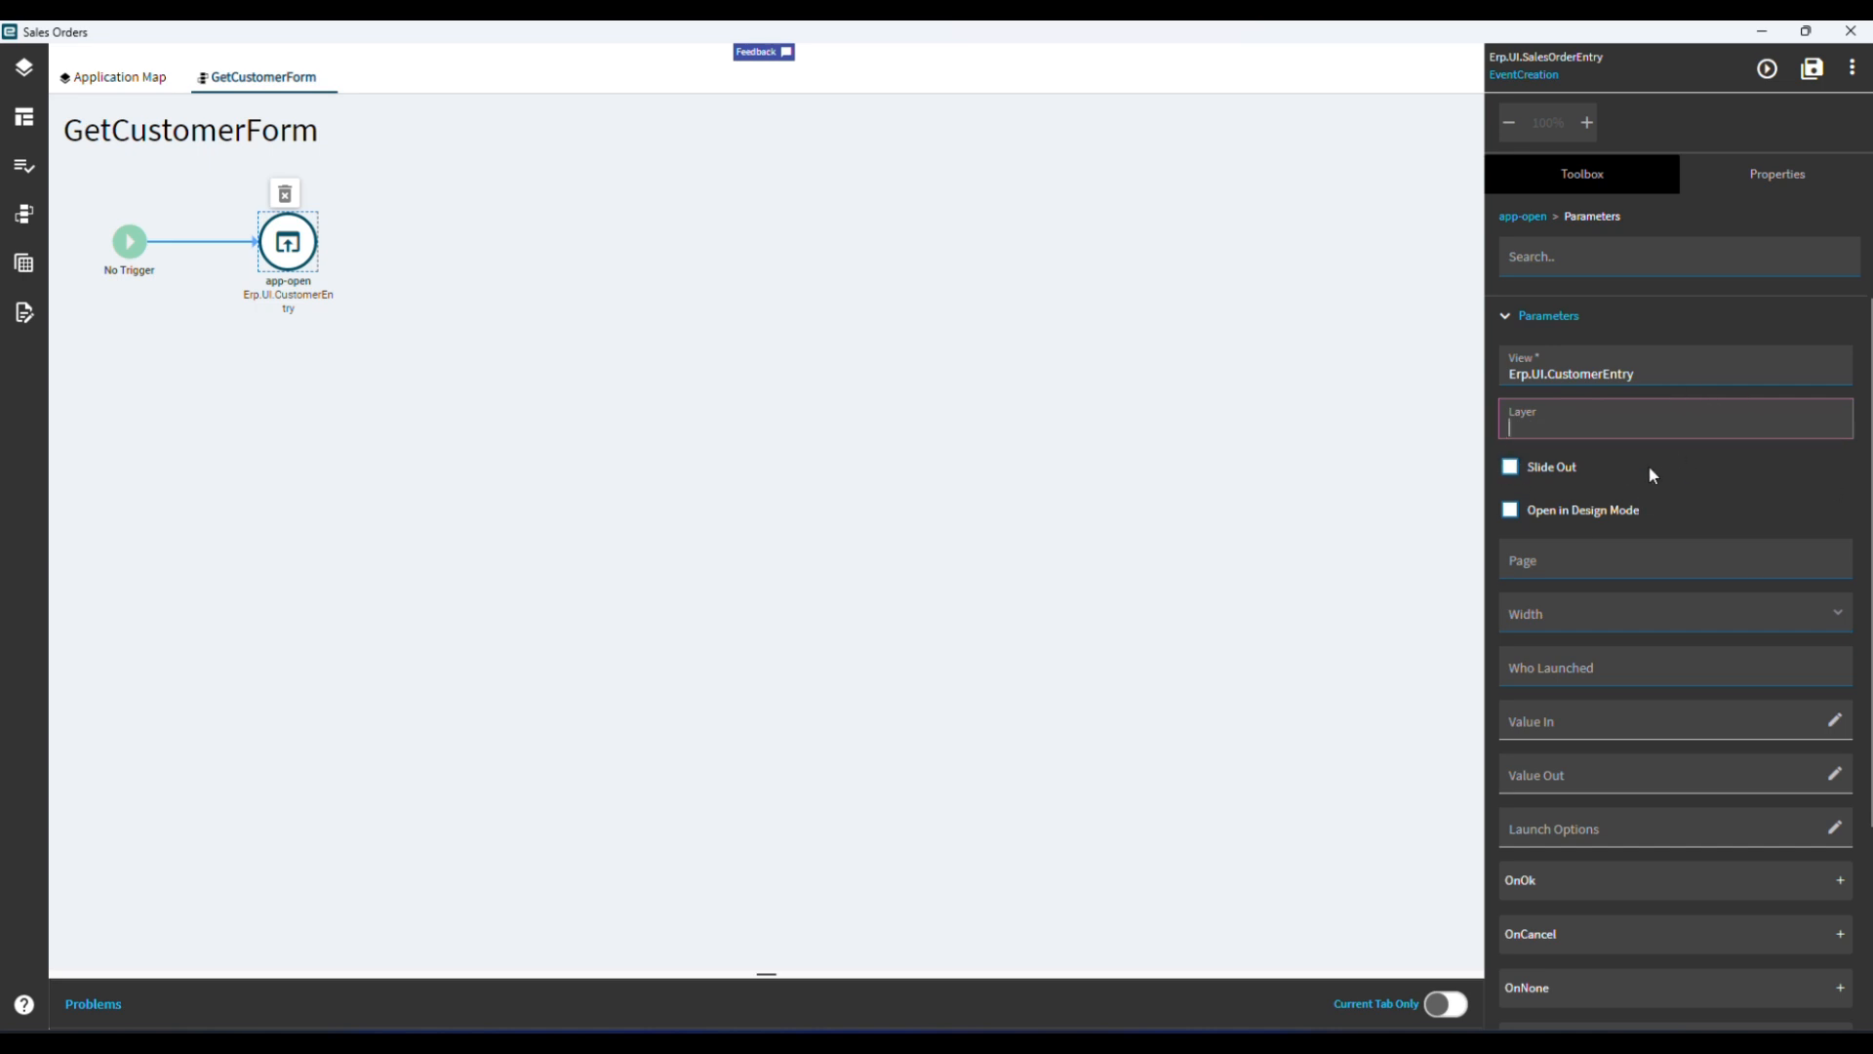
click(1524, 470)
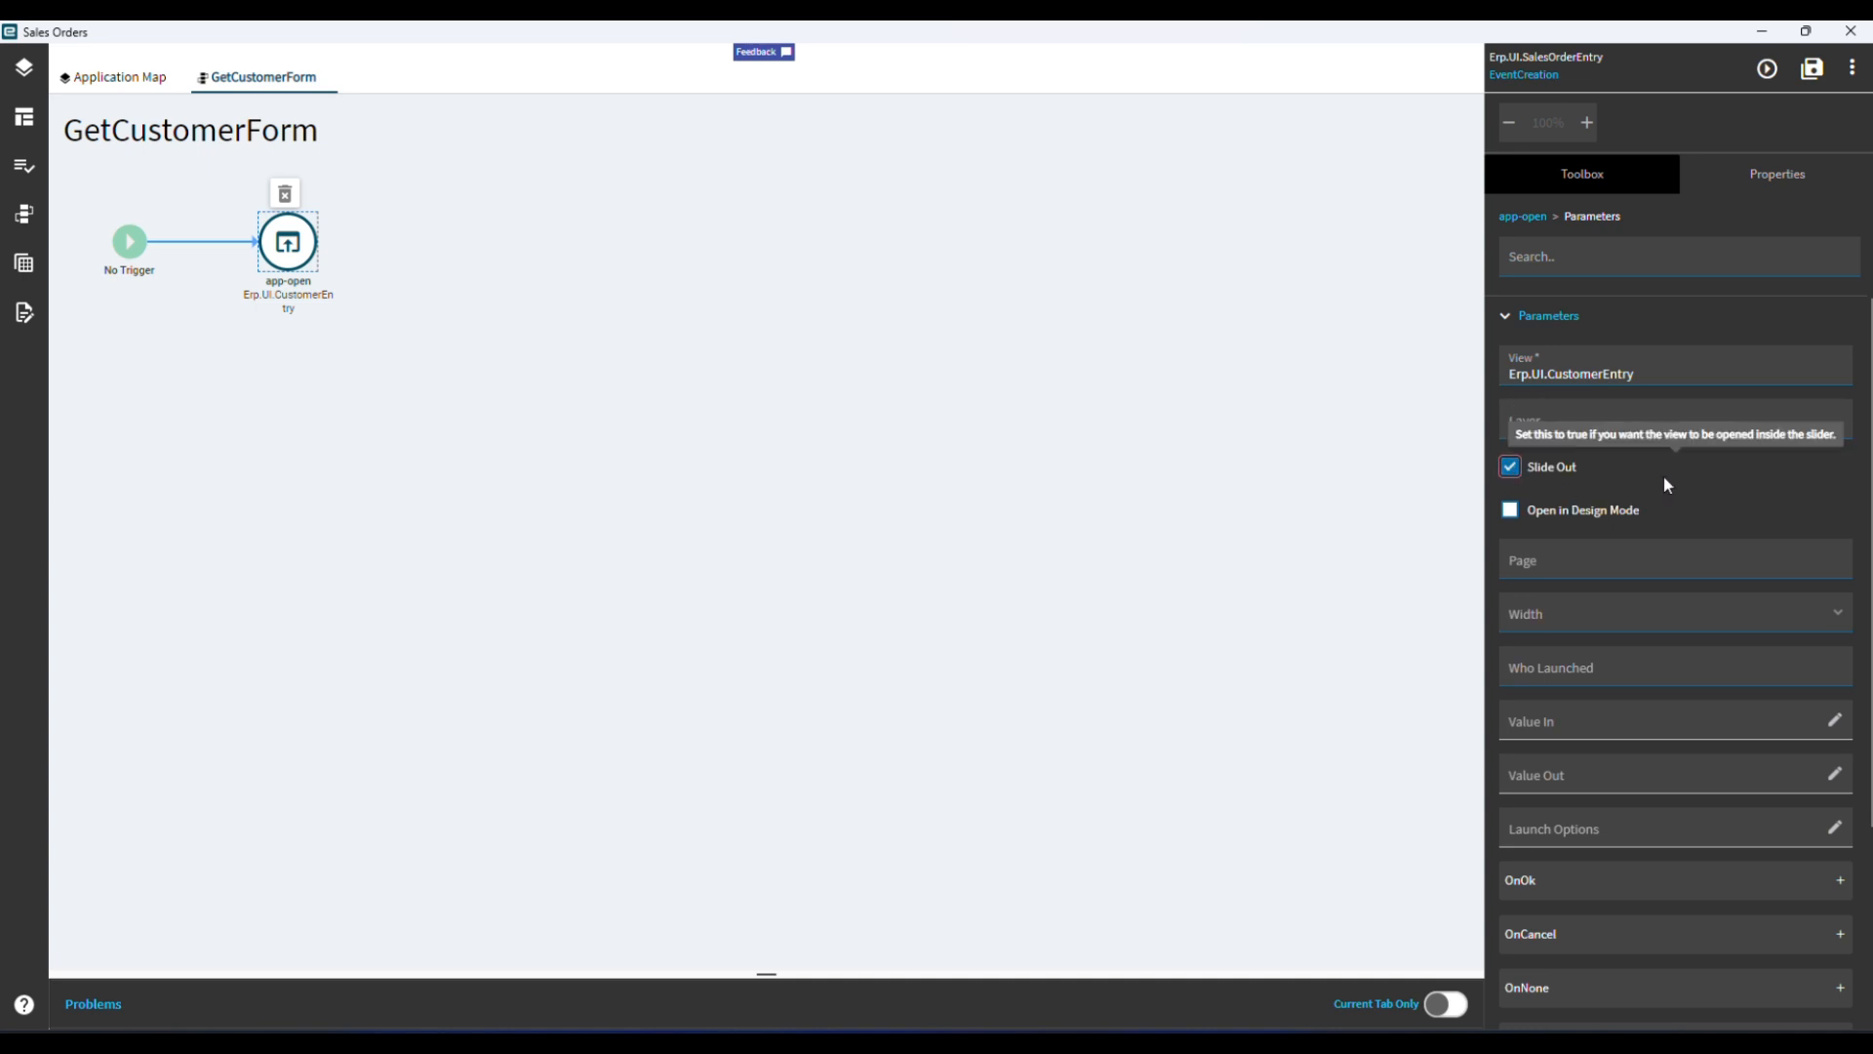
click(1631, 551)
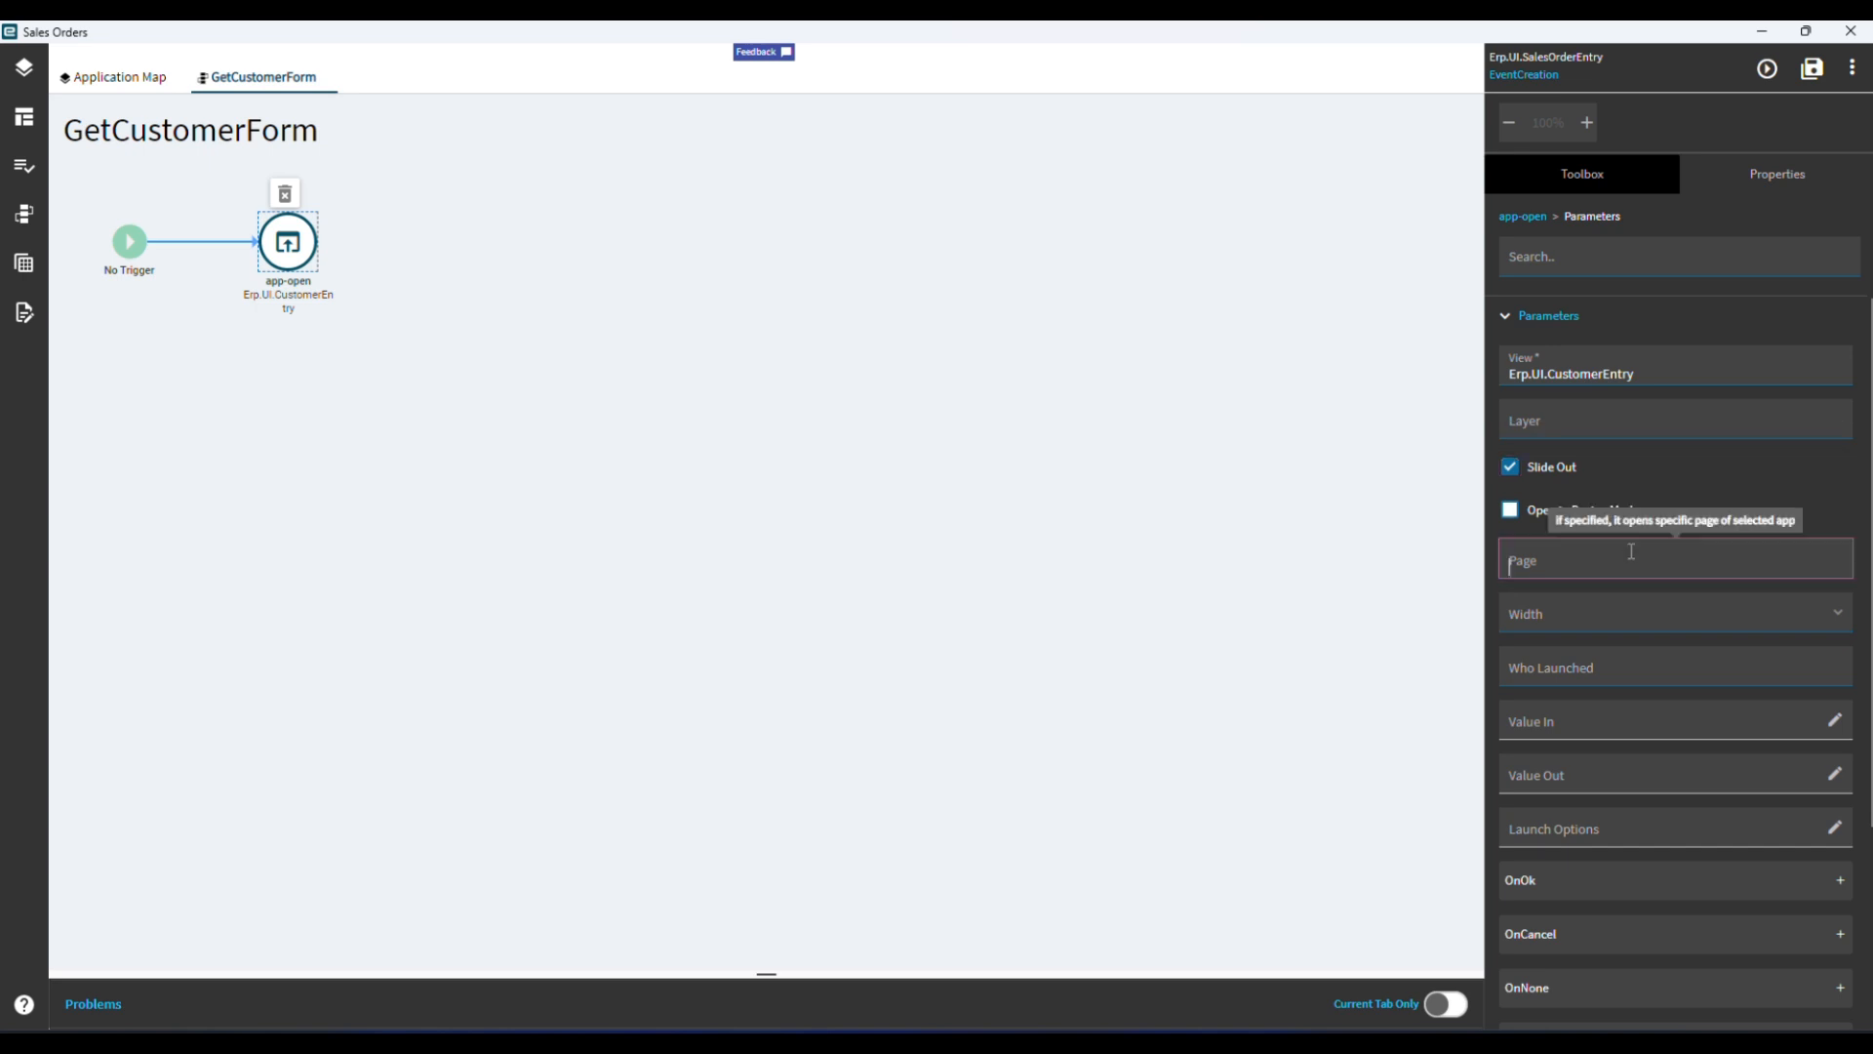
text(Default)
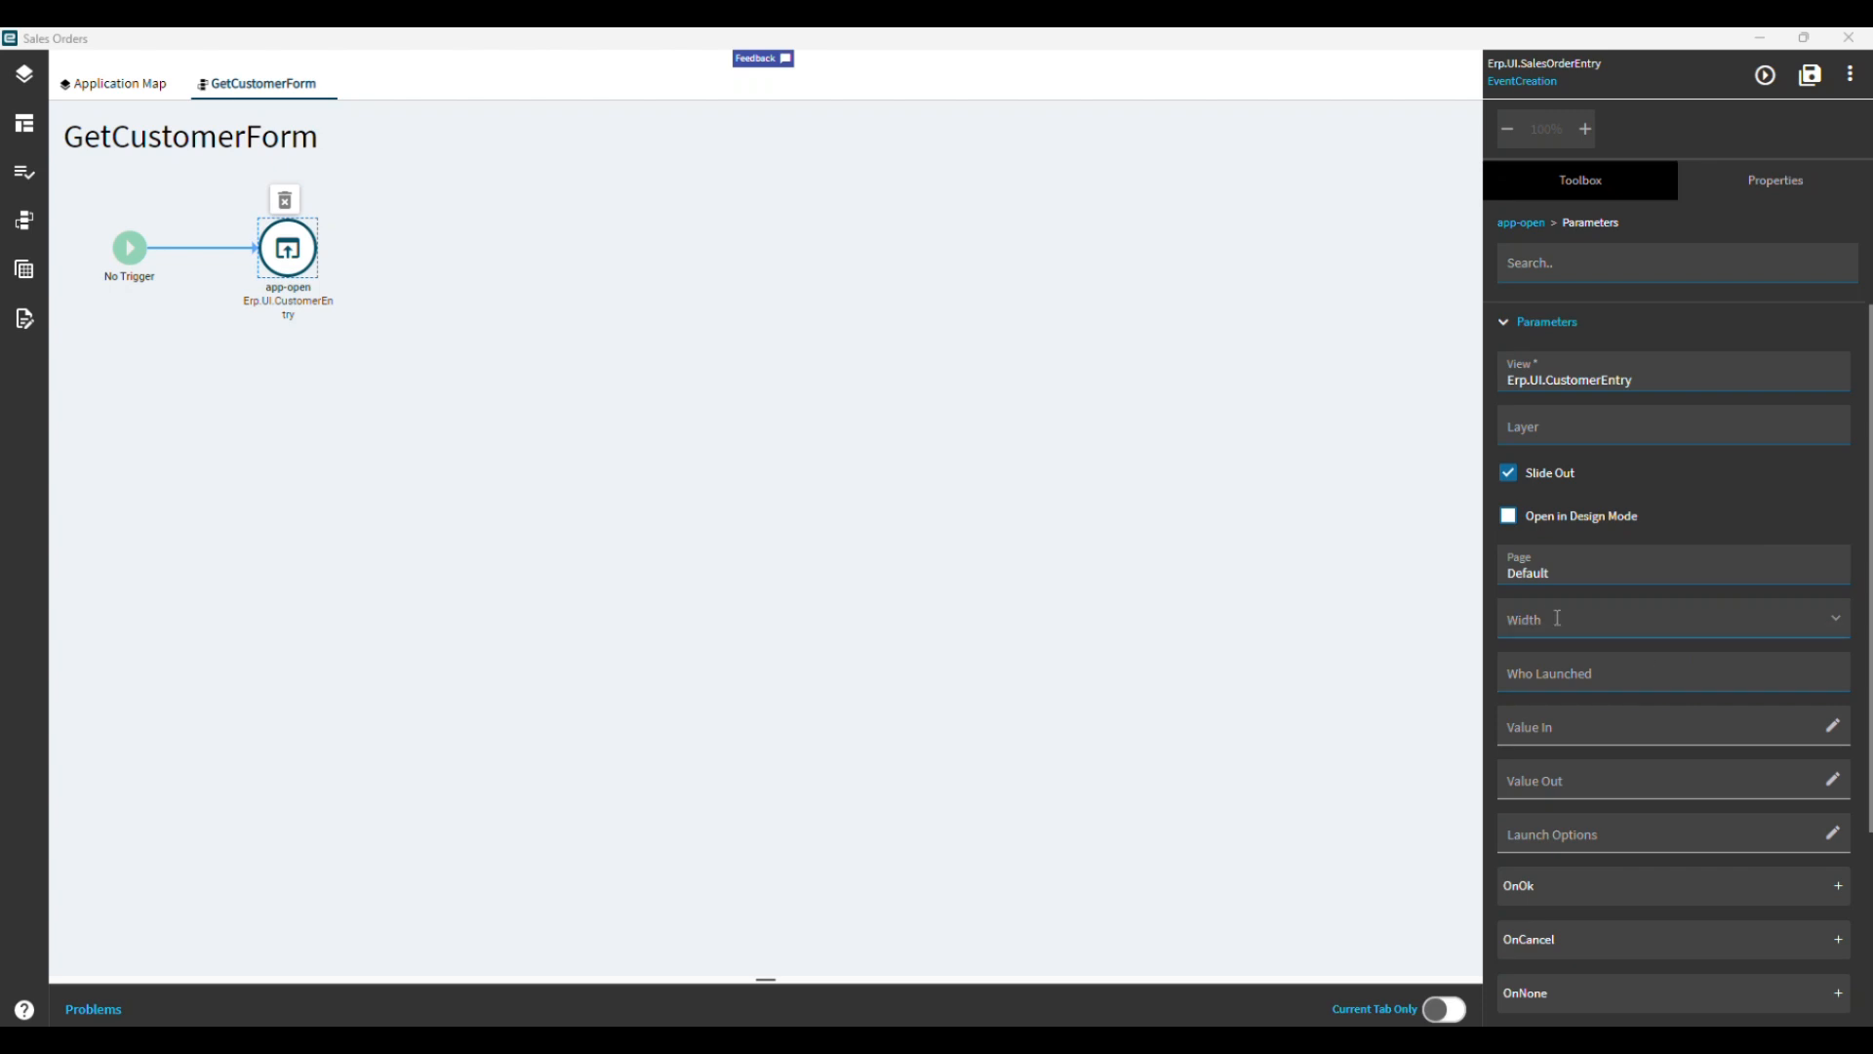
click(1835, 621)
click(1576, 727)
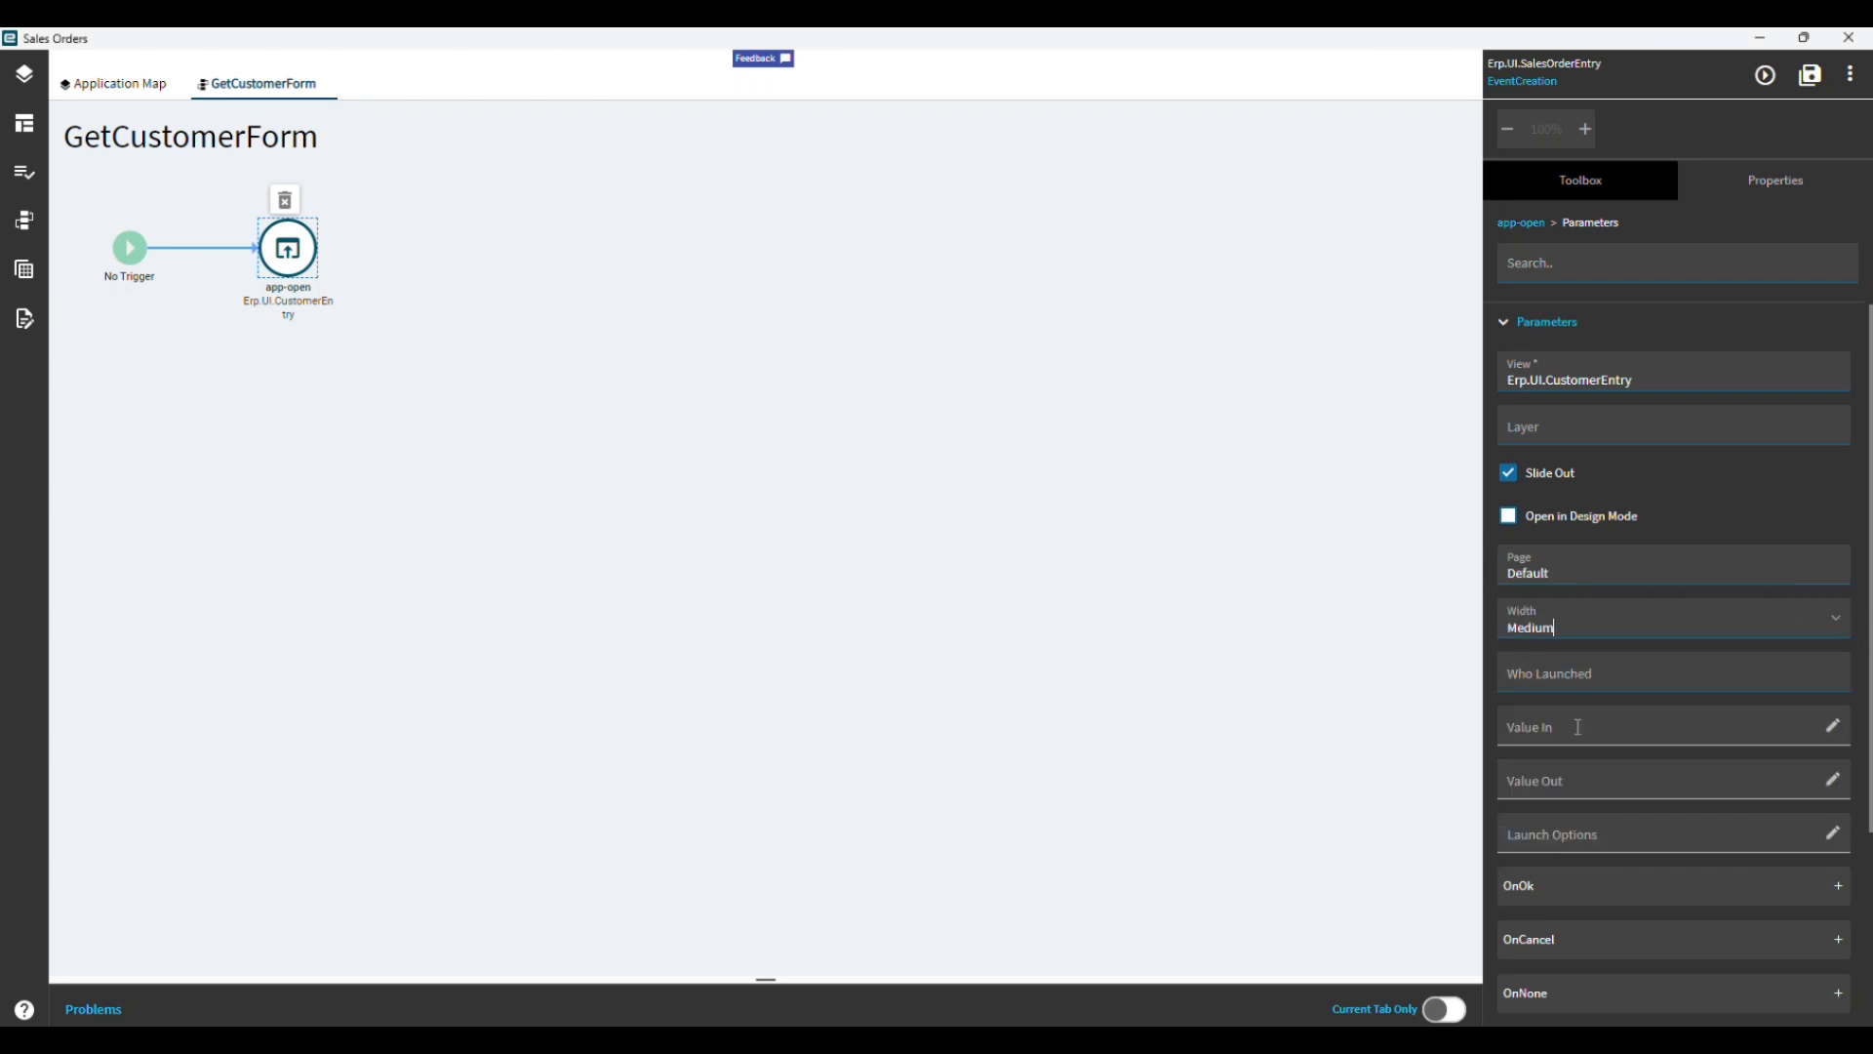
Set the Who Launched parameter of the app-open action to Erp.UI.SalesOrderEntry.
click(1646, 676)
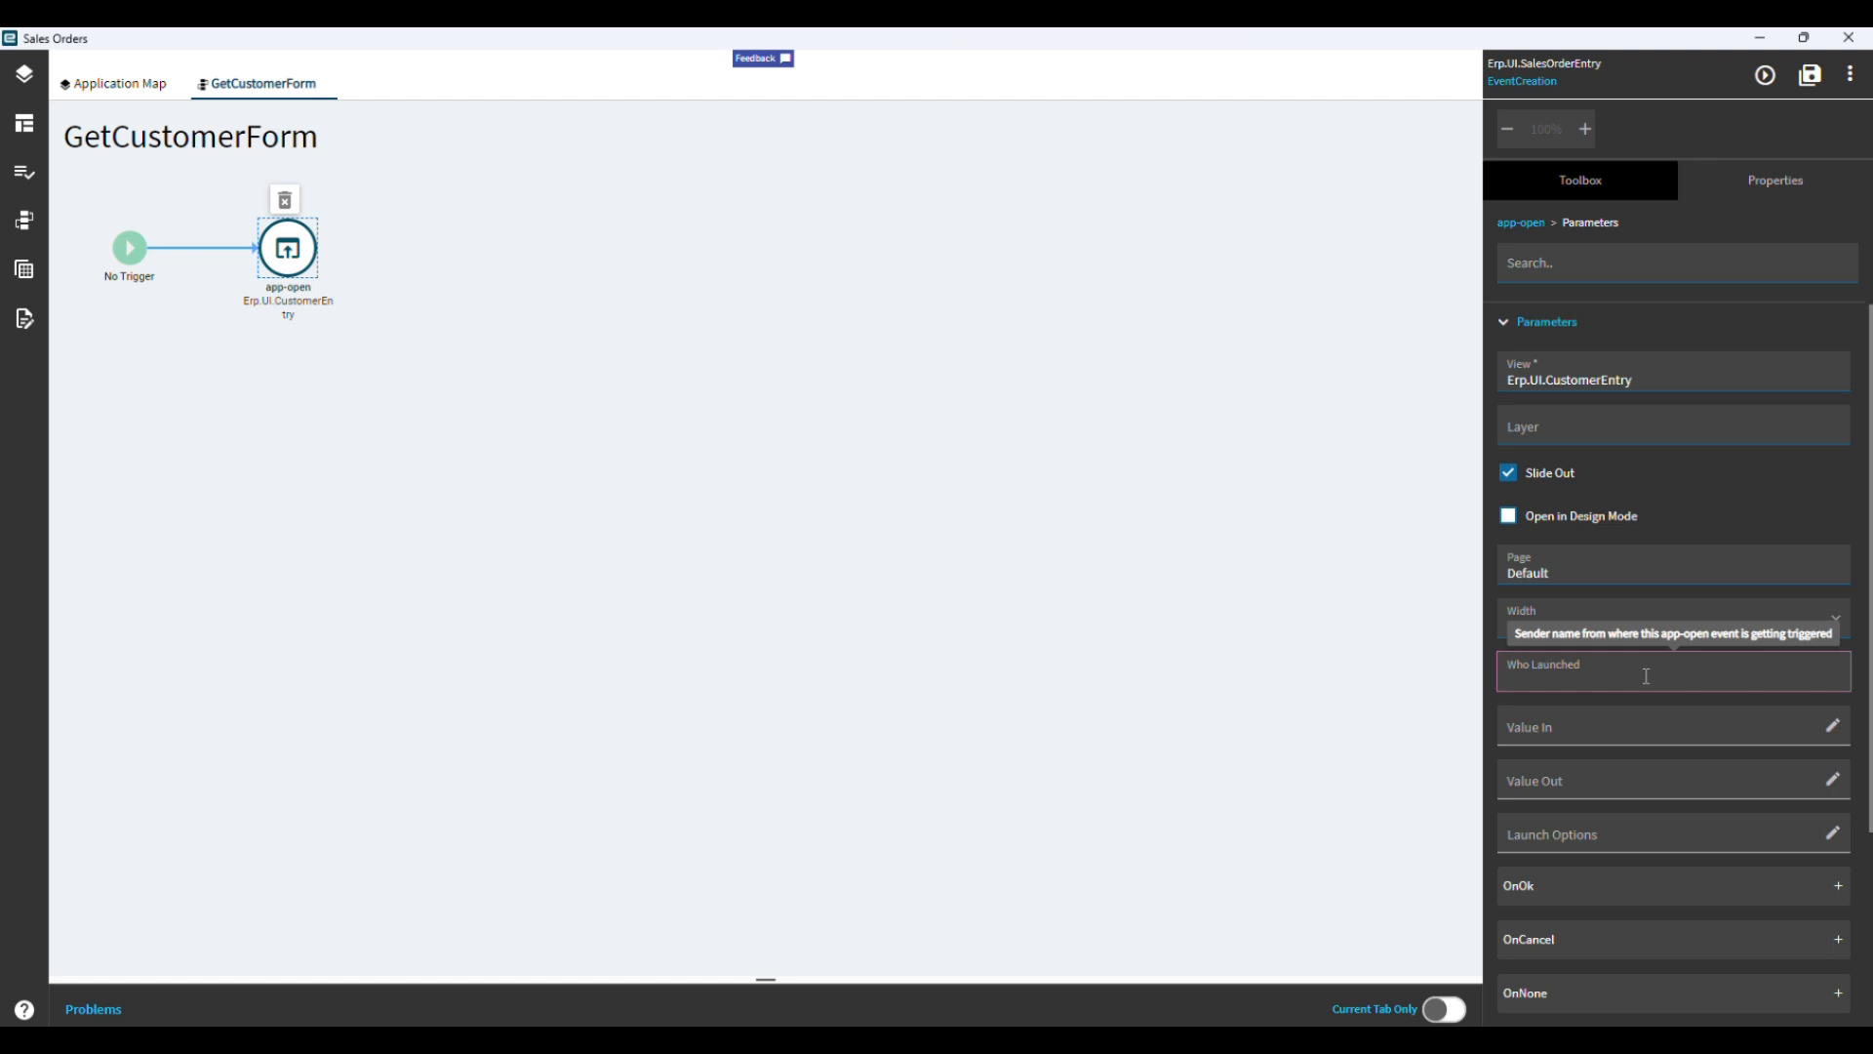
text(Erp.U)
text(I.SalesOrderEntry)
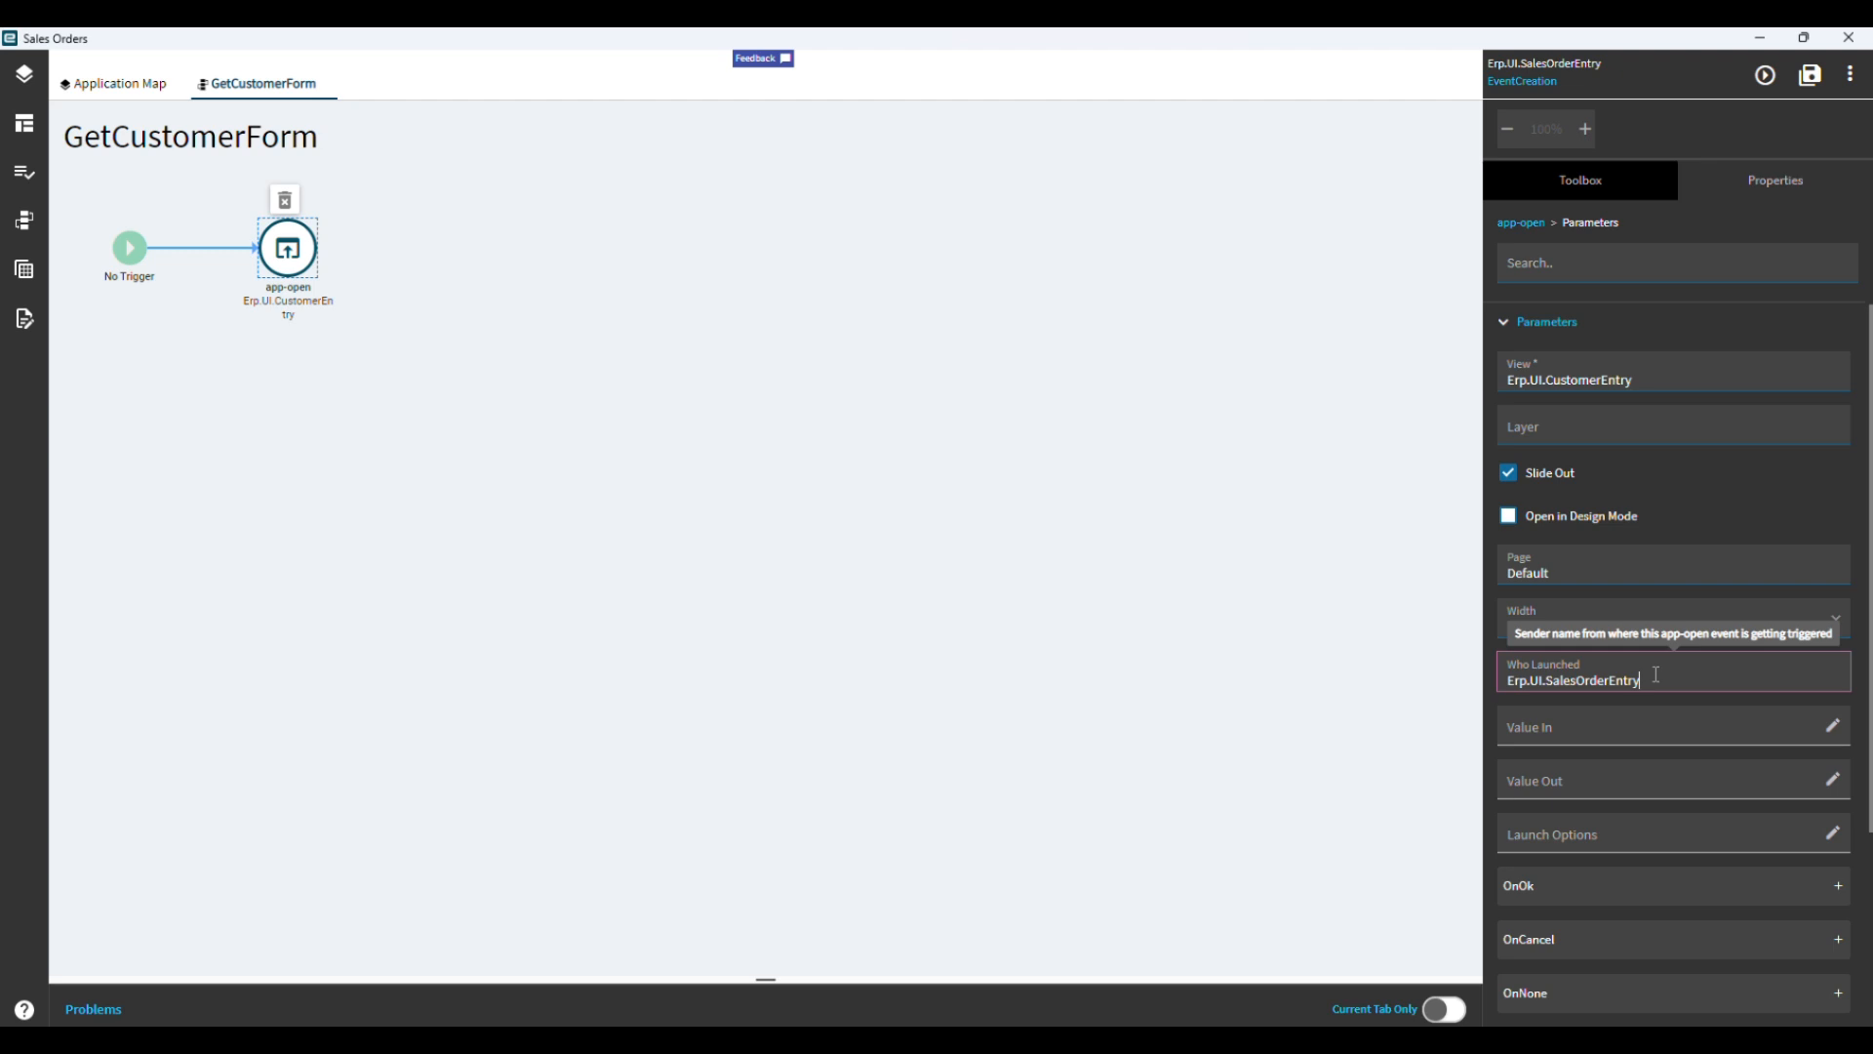
Start a JSON object in the action's Launch Options with "type" set to "Ice.Lib.Framework.LaunchFormOptions".
click(1833, 839)
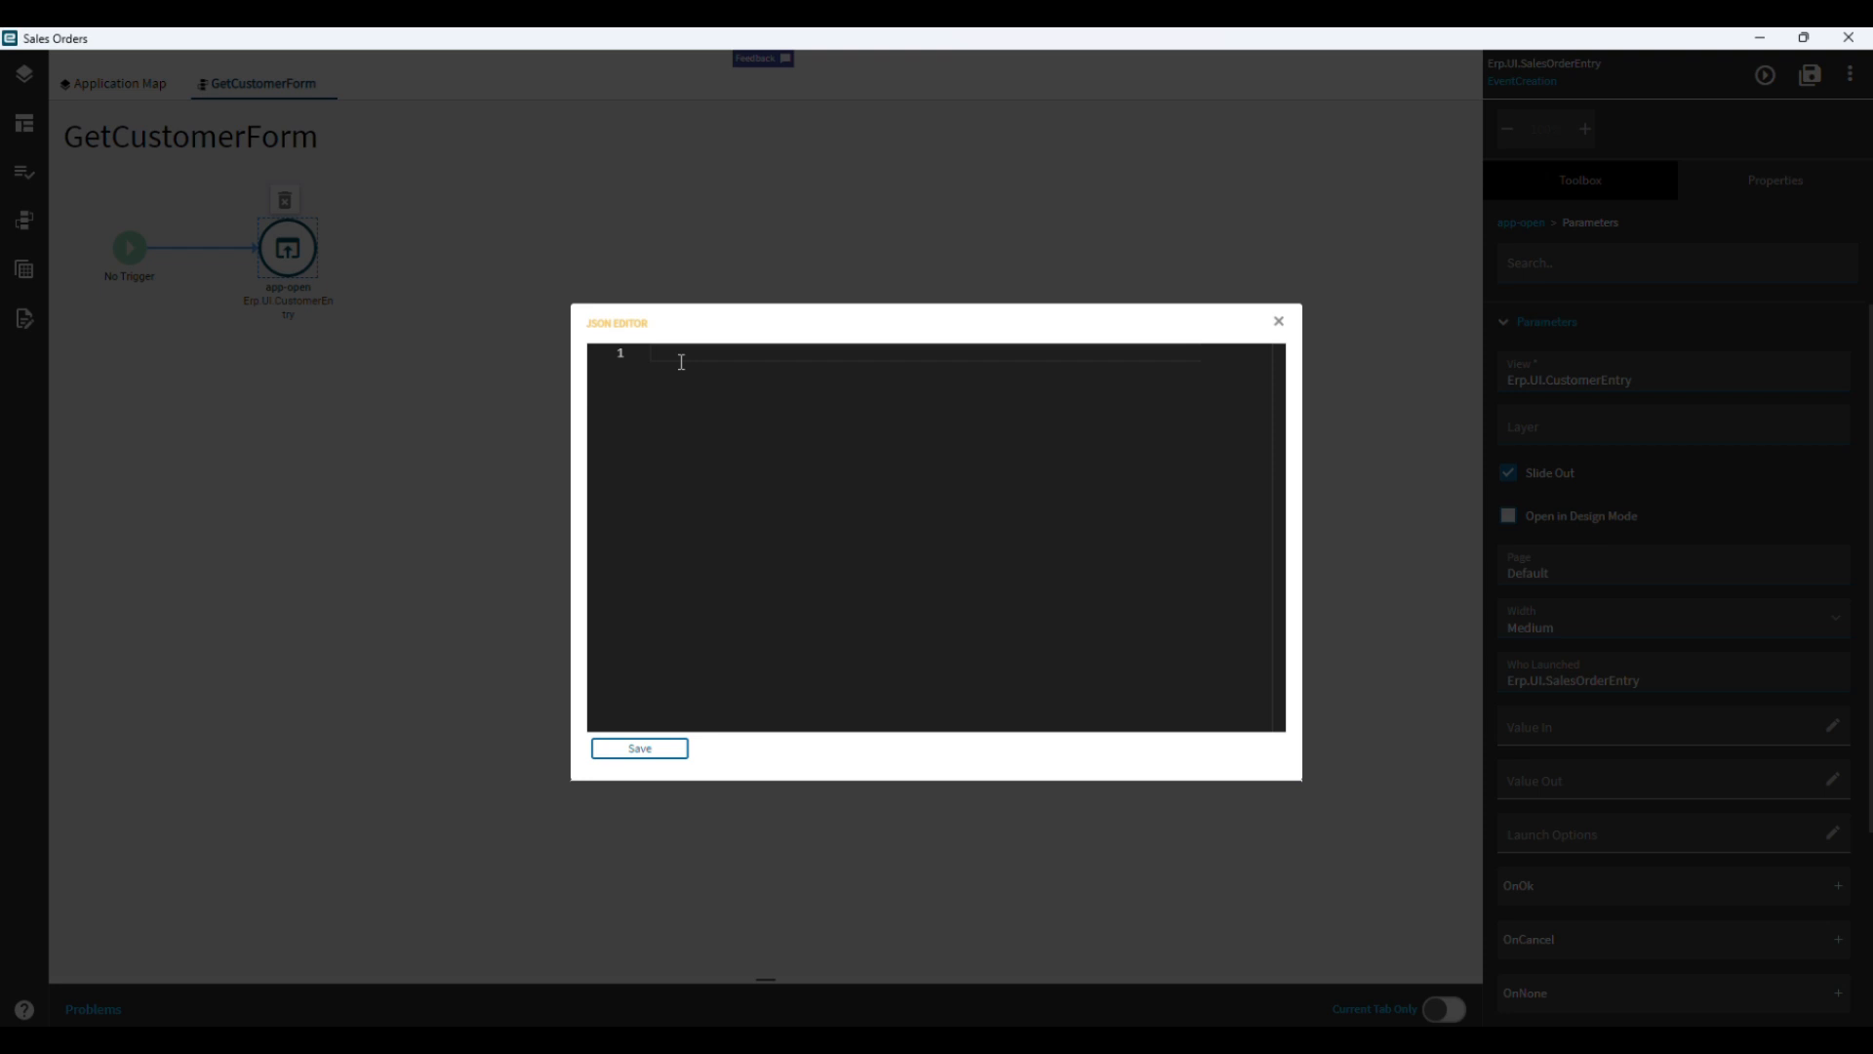
text({)
key(Return)
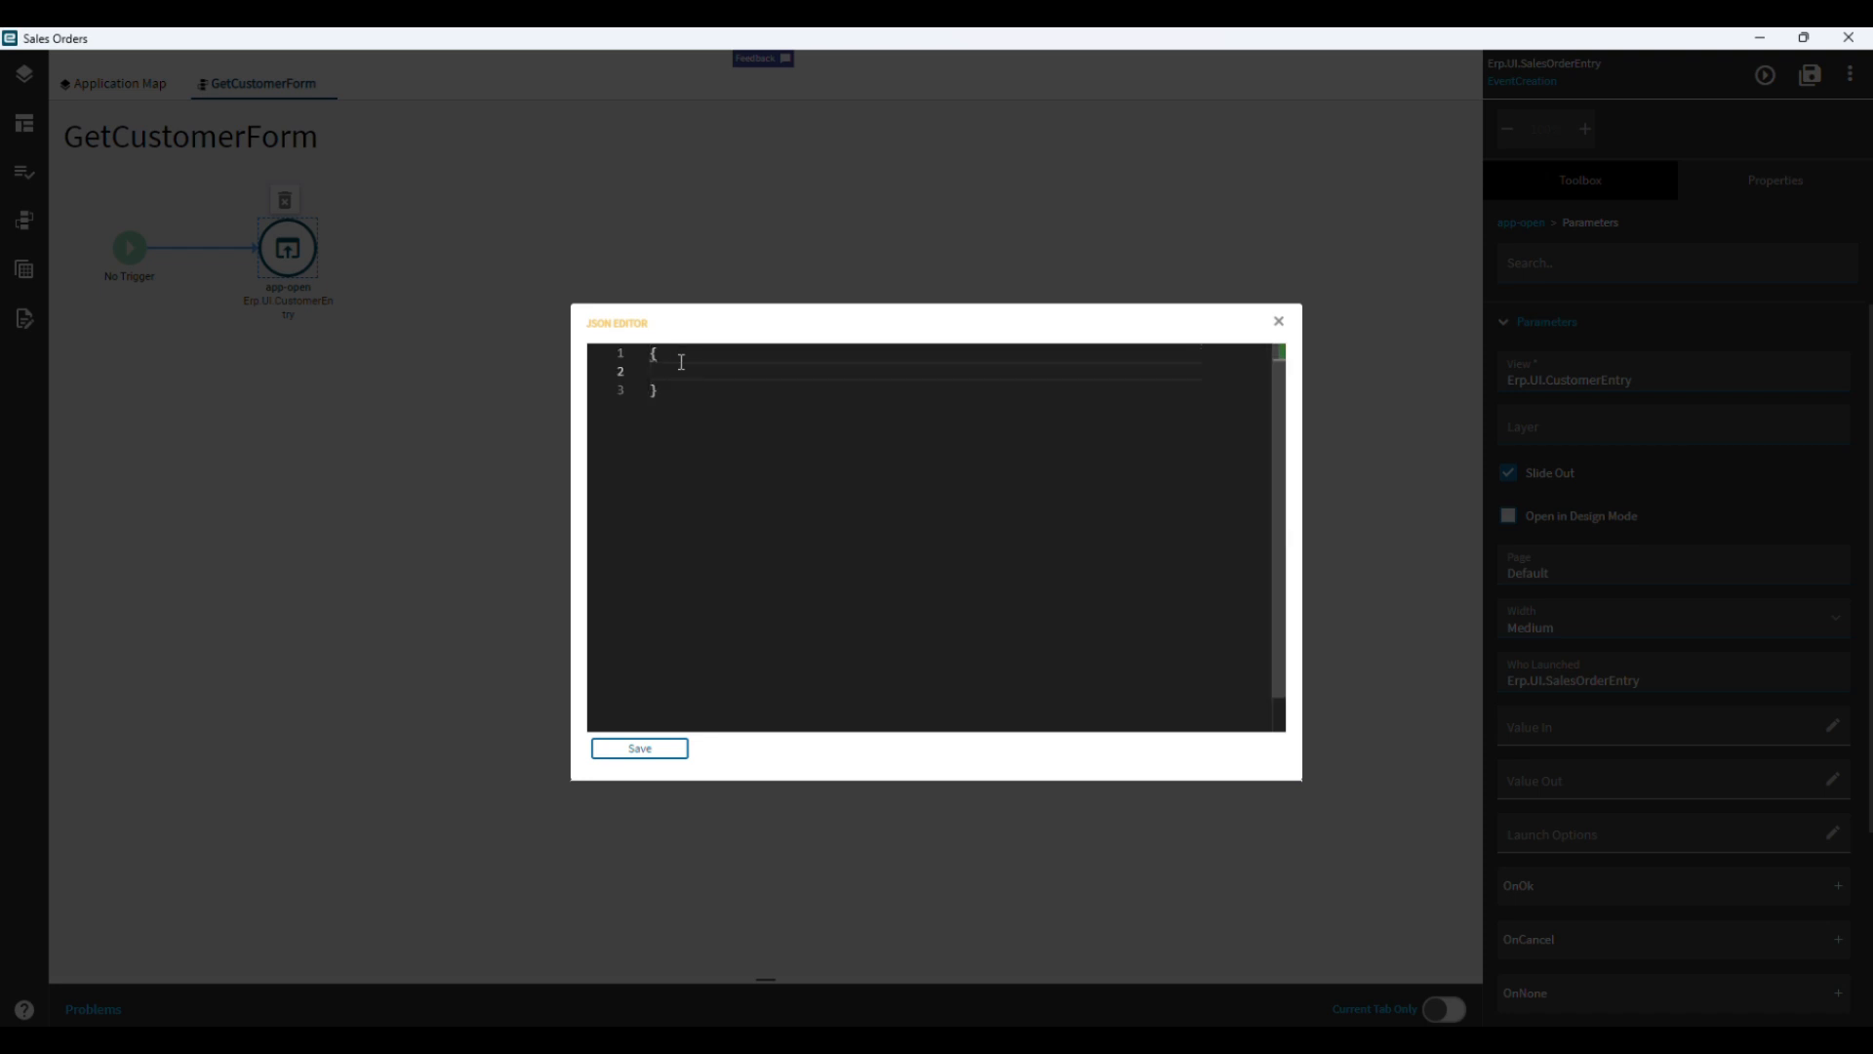
text("type":"Ice.Lib.Framework.LaunchFormO)
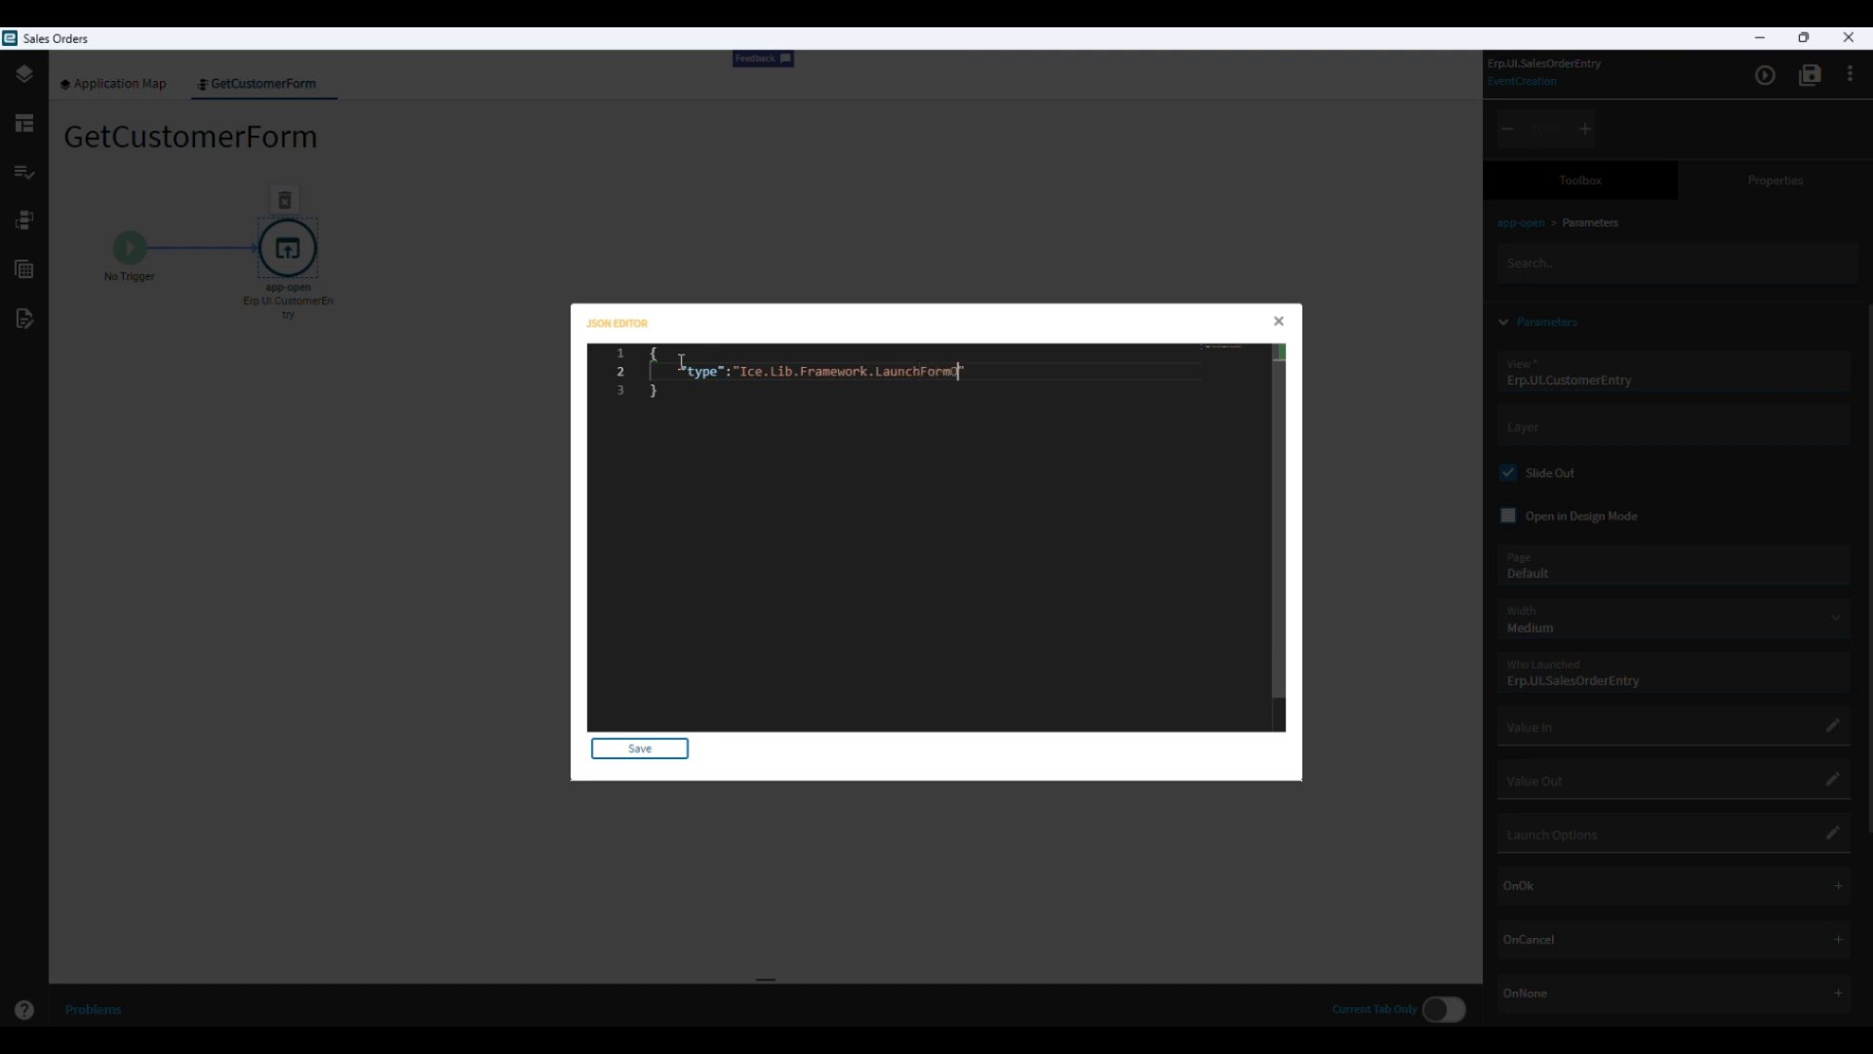
text(ptions)
key(Right)
text(,)
Add an "options" object containing "valueIn":"{sysVariable.CustNum}" to the Launch Options JSON and save it.
key(Return)
text("options":{)
key(Return)
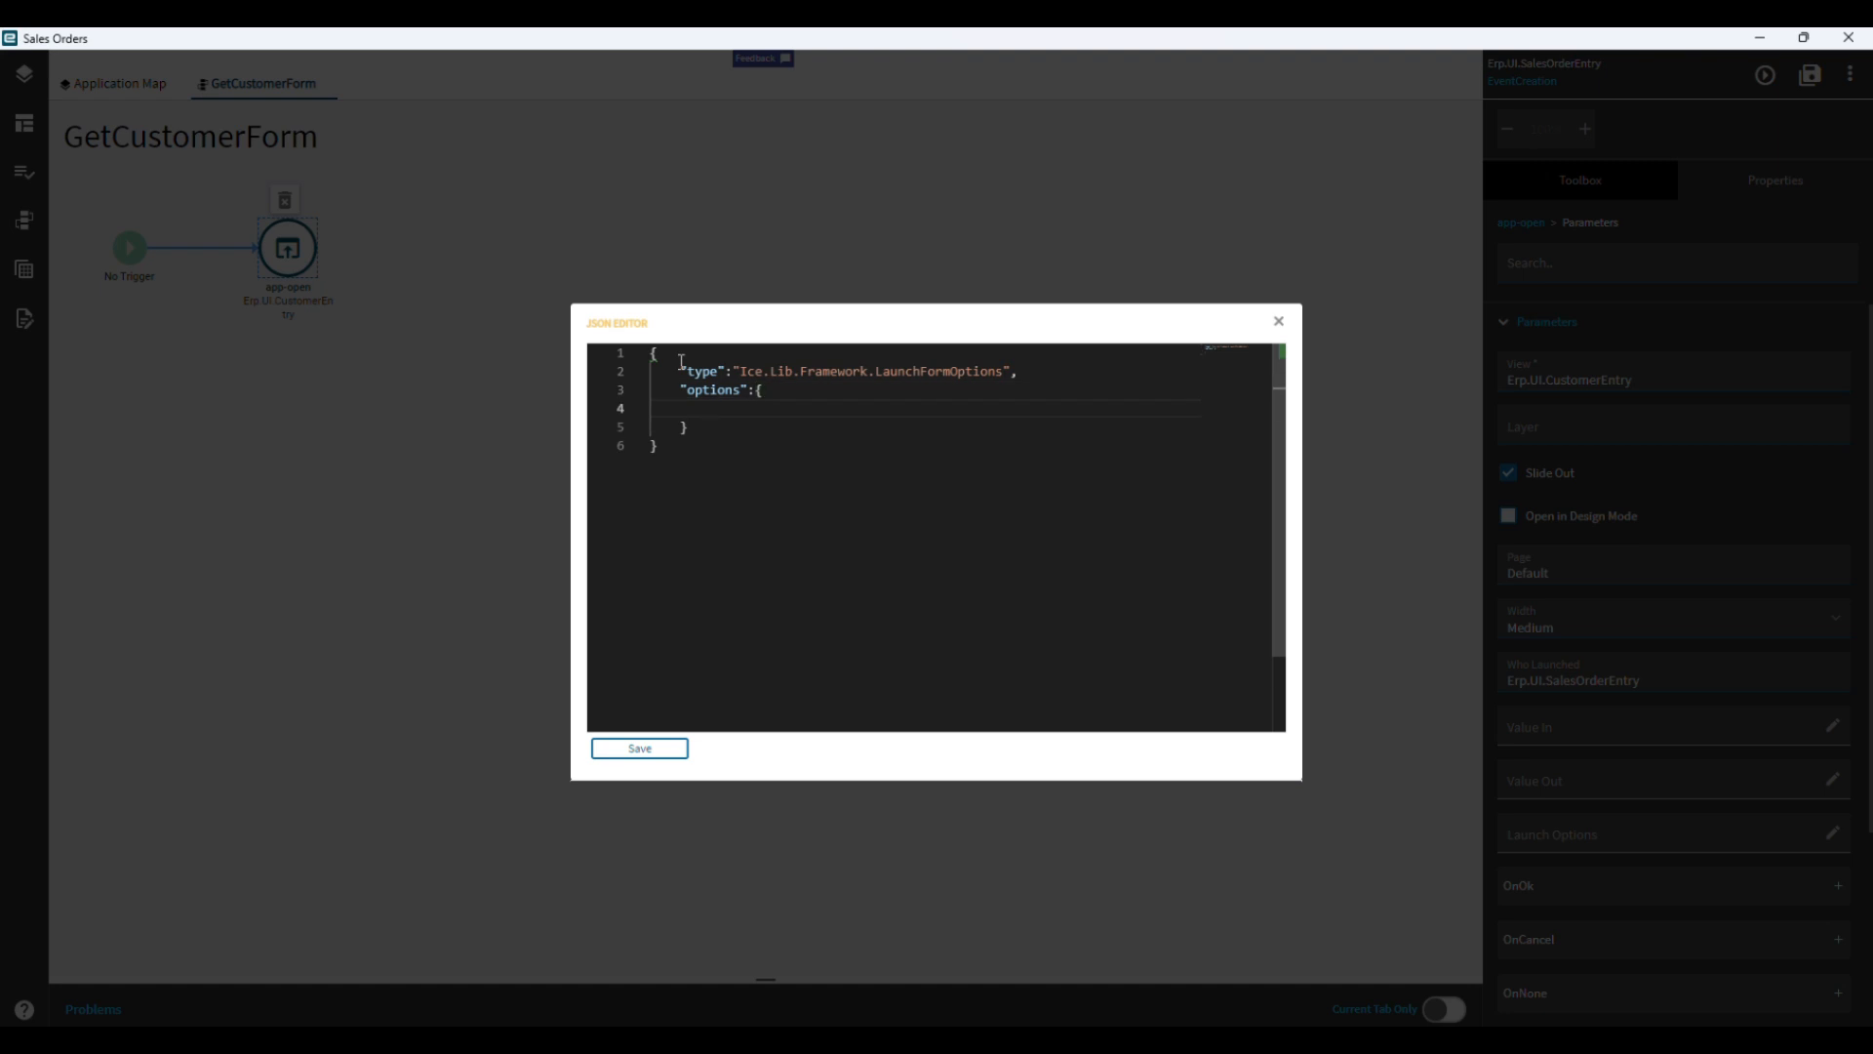
key(Tab)
text("value)
text(I)
text(n")
text(:")
text({)
text(})
text(sys)
text(Var)
text(iabl)
text(e.Cu)
text(stNum)
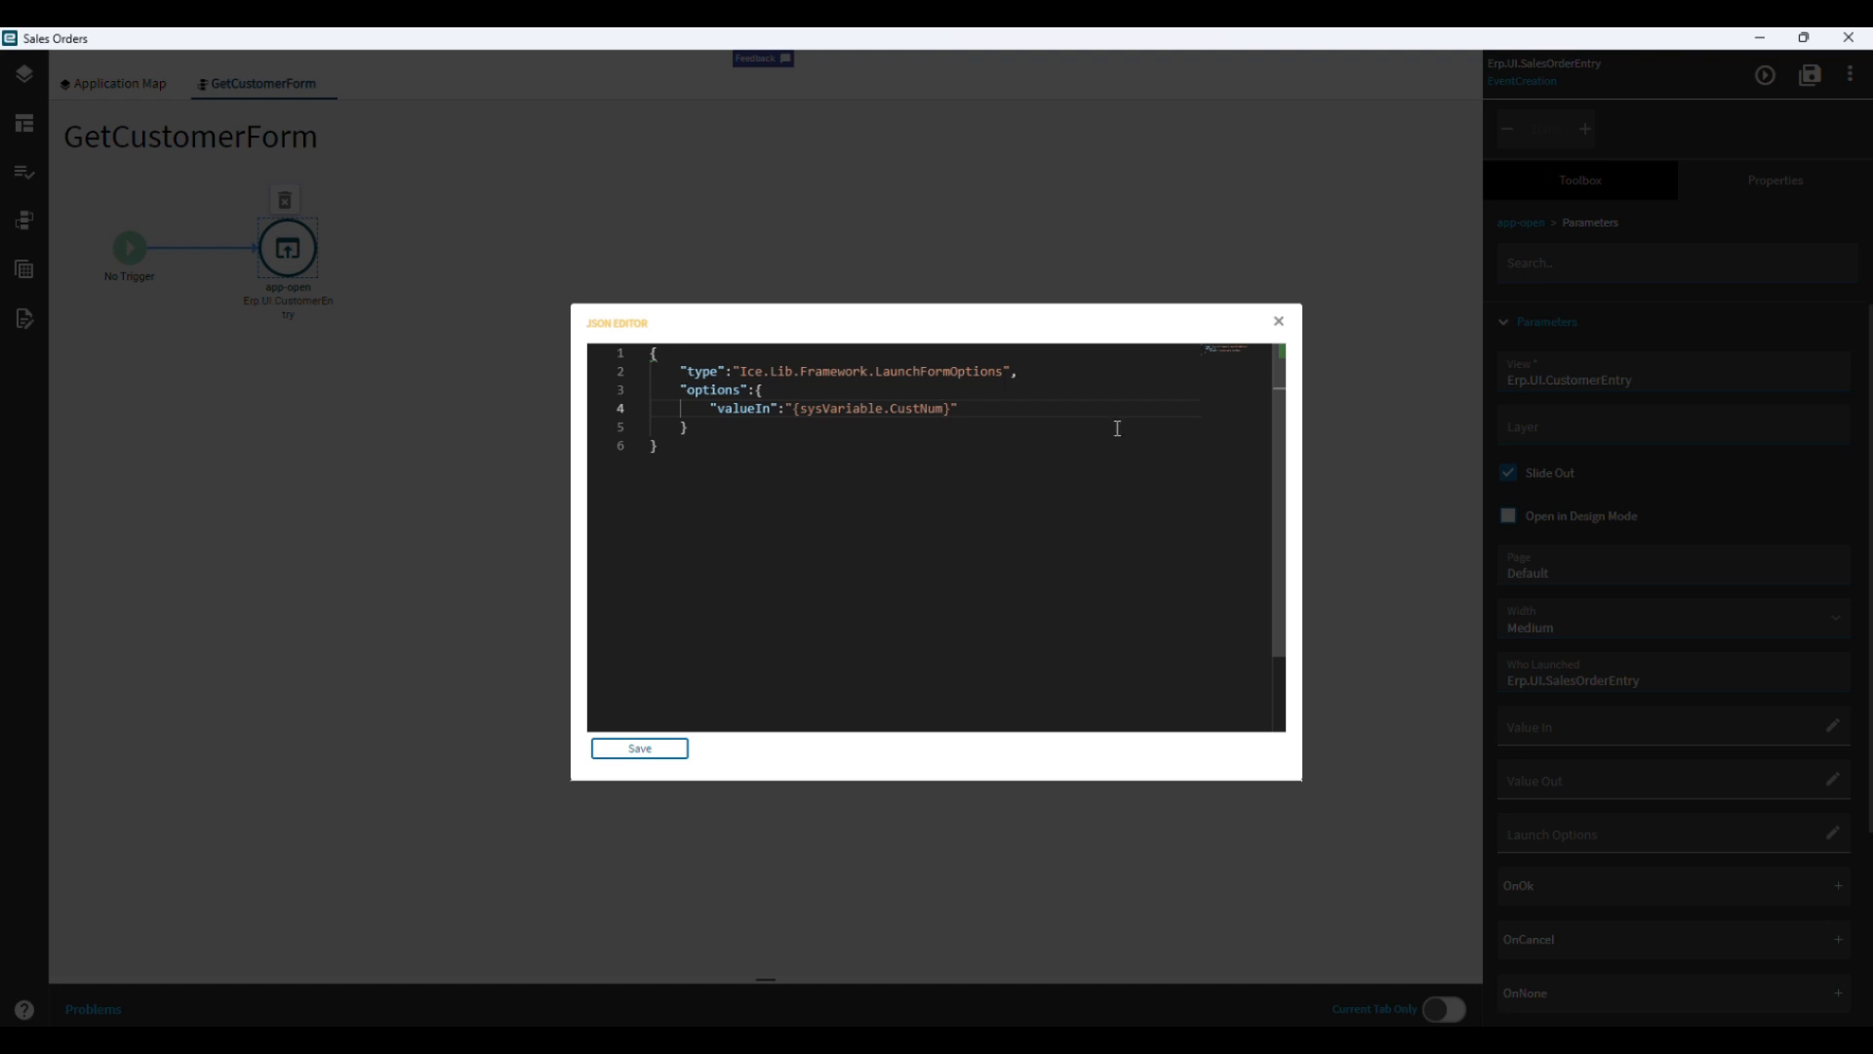
click(644, 750)
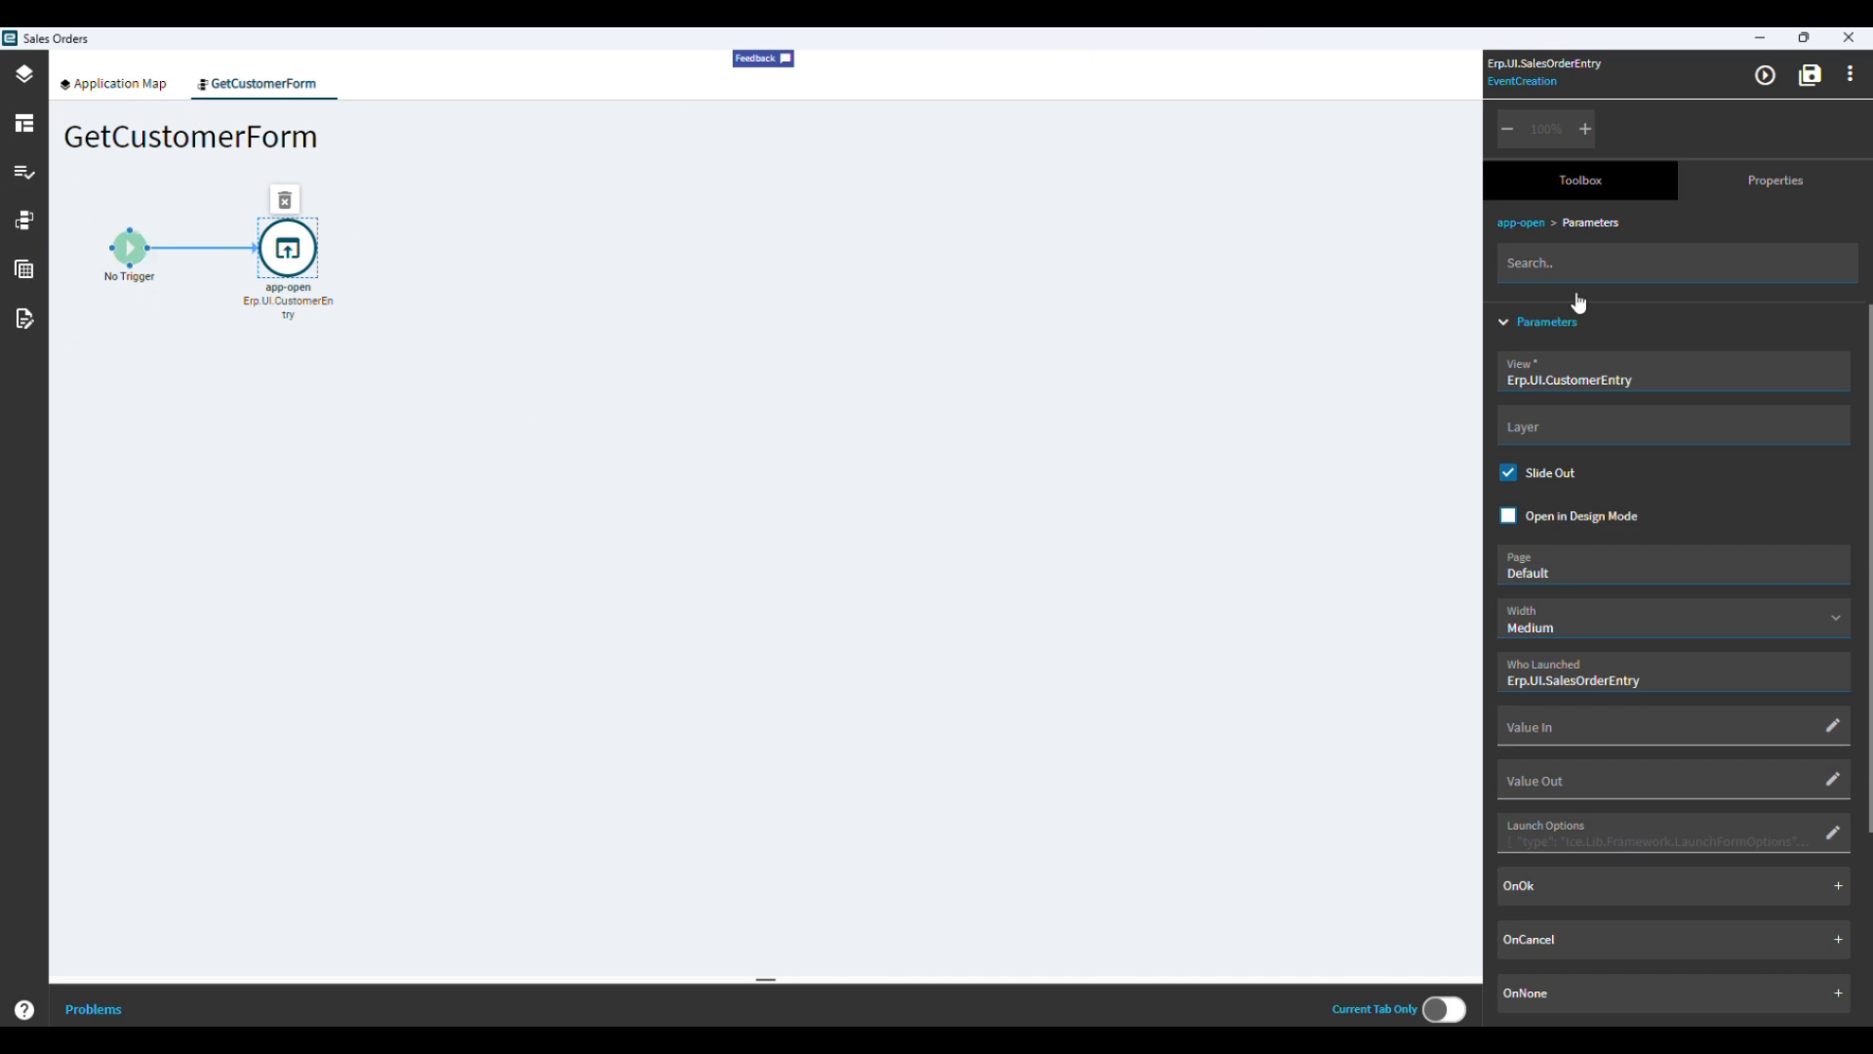
Save the EventCreation layer and reopen the list of events.
click(1812, 86)
click(12, 235)
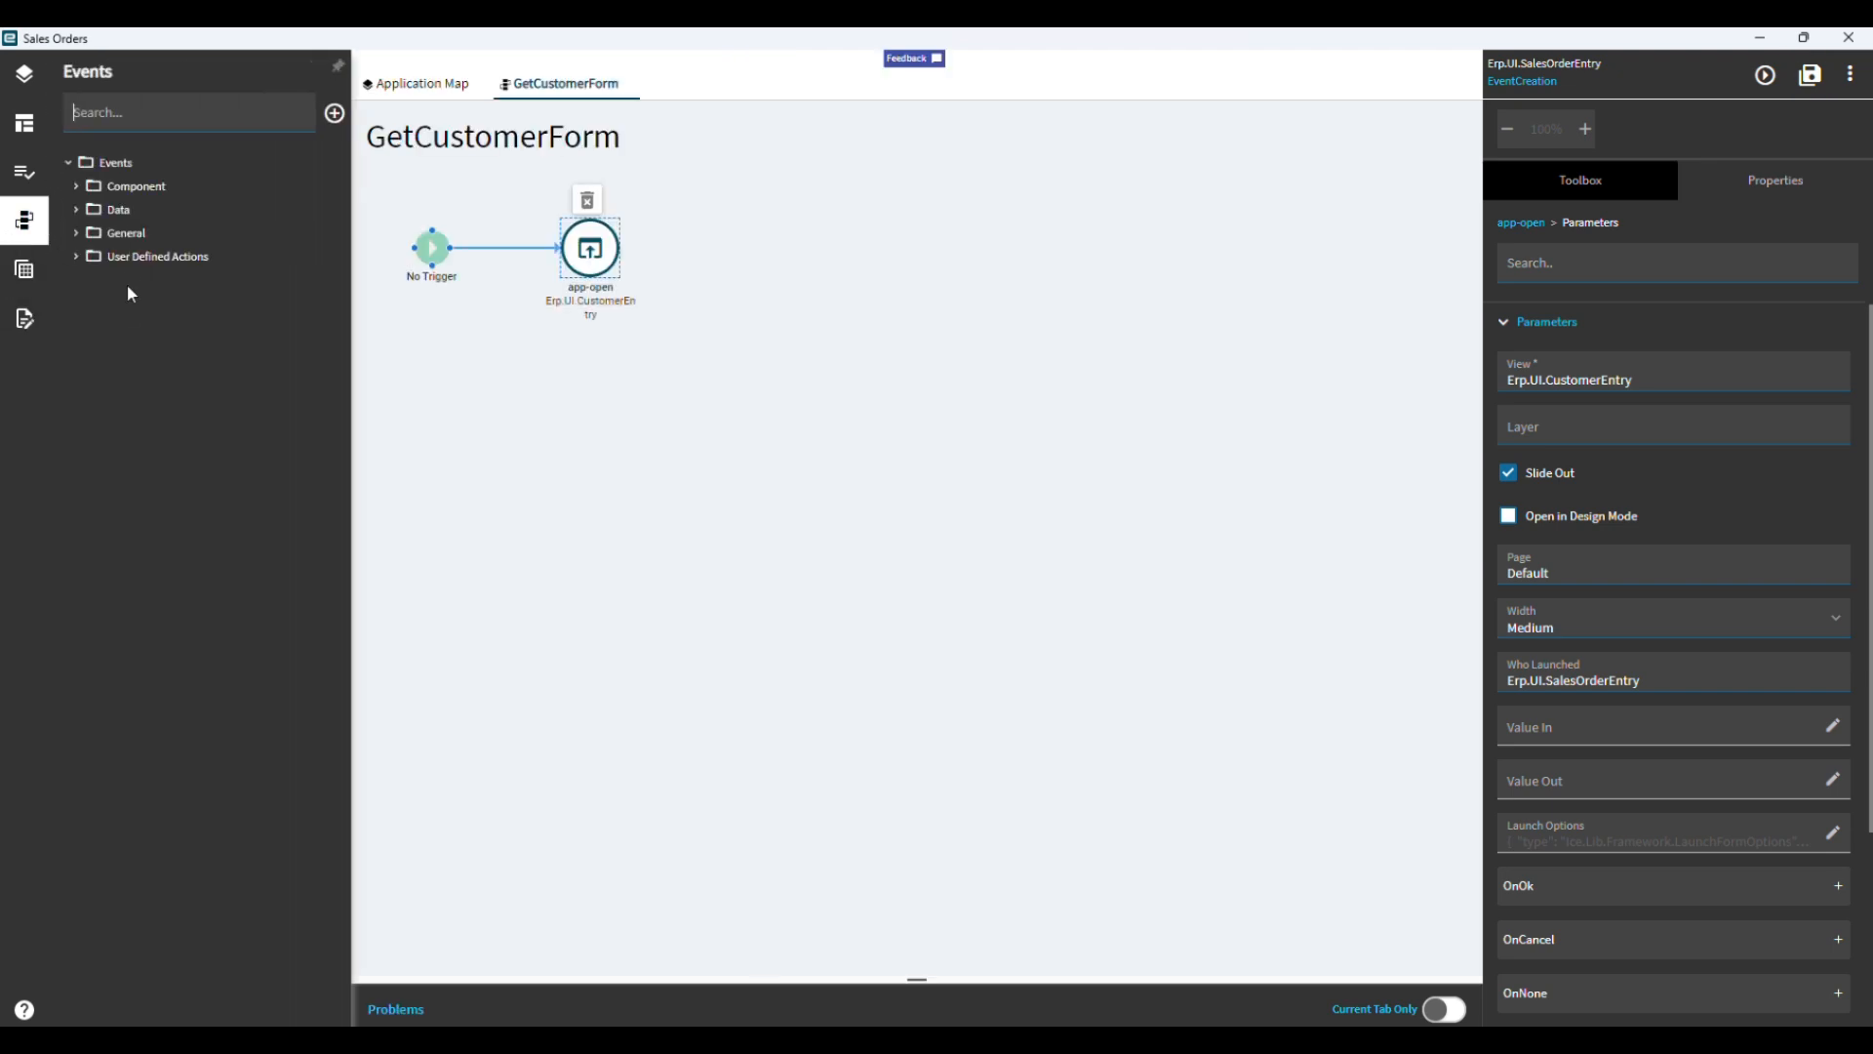
Search the layer's events for "get" and reopen the GetCustomerForm event.
click(76, 256)
click(630, 85)
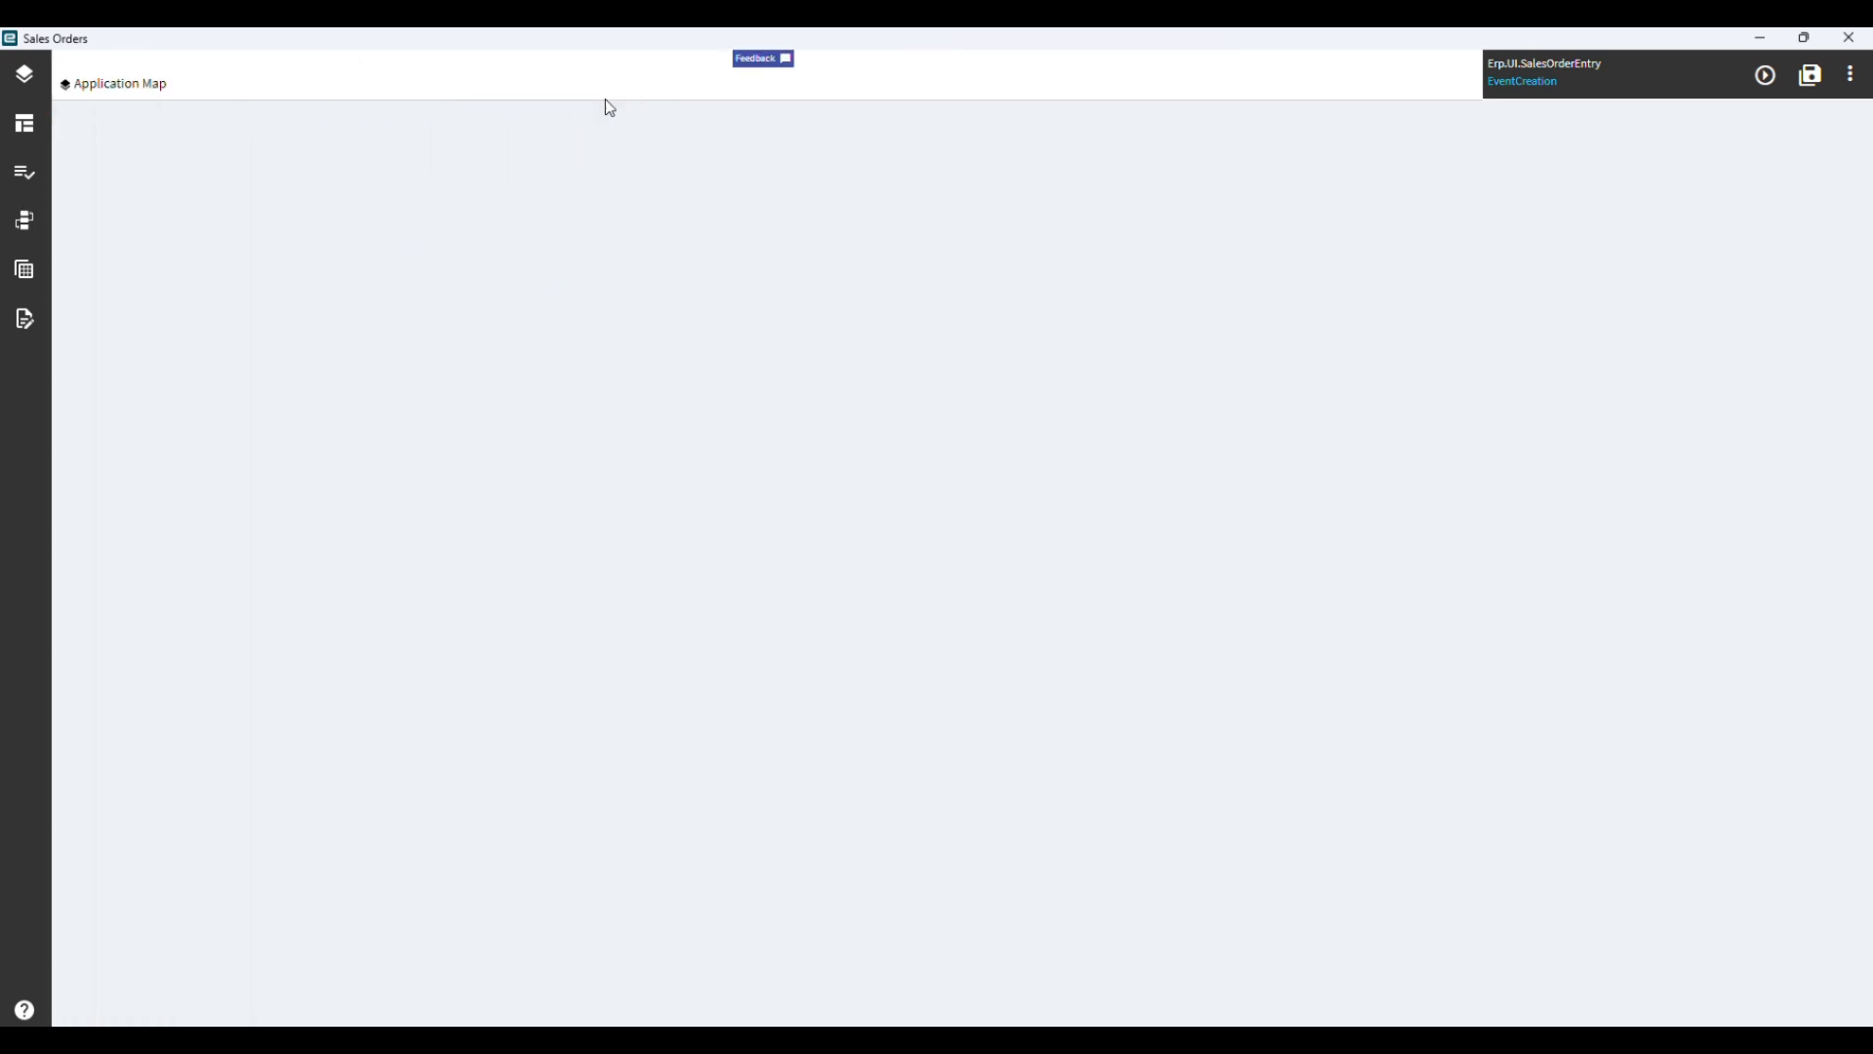
click(28, 239)
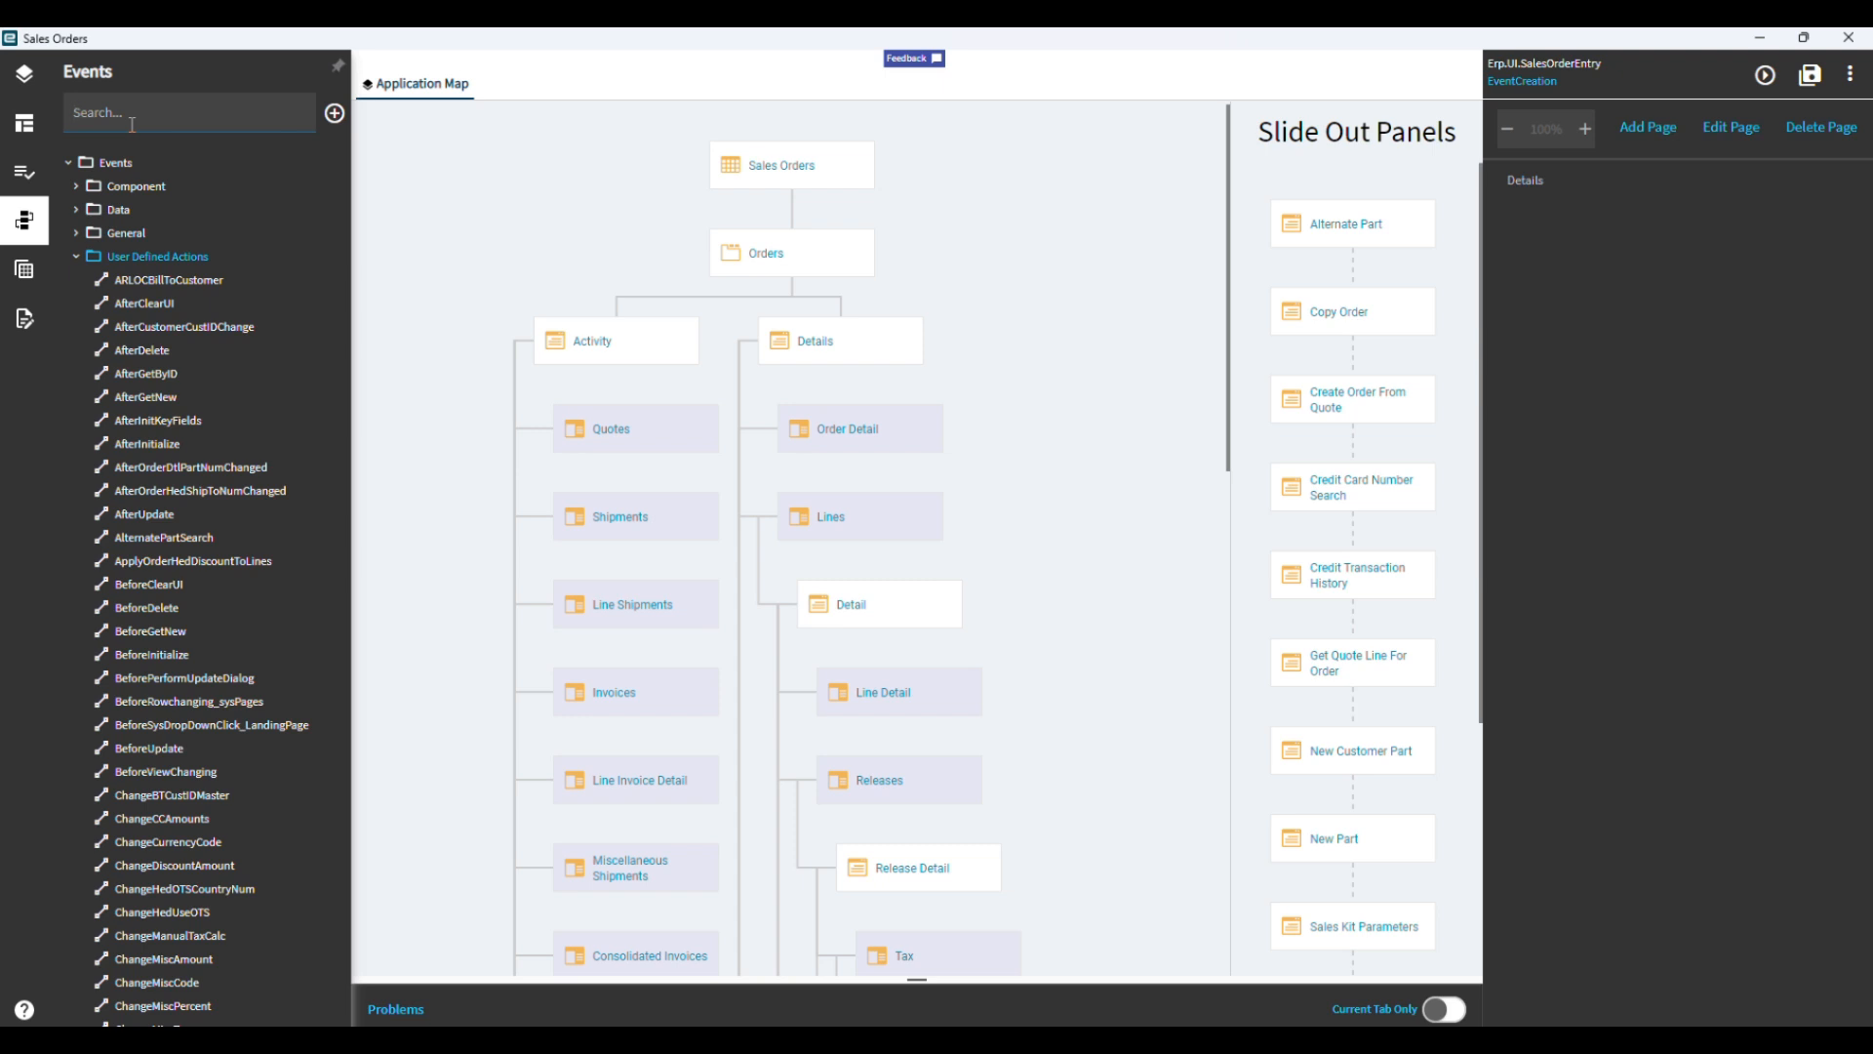
text(get)
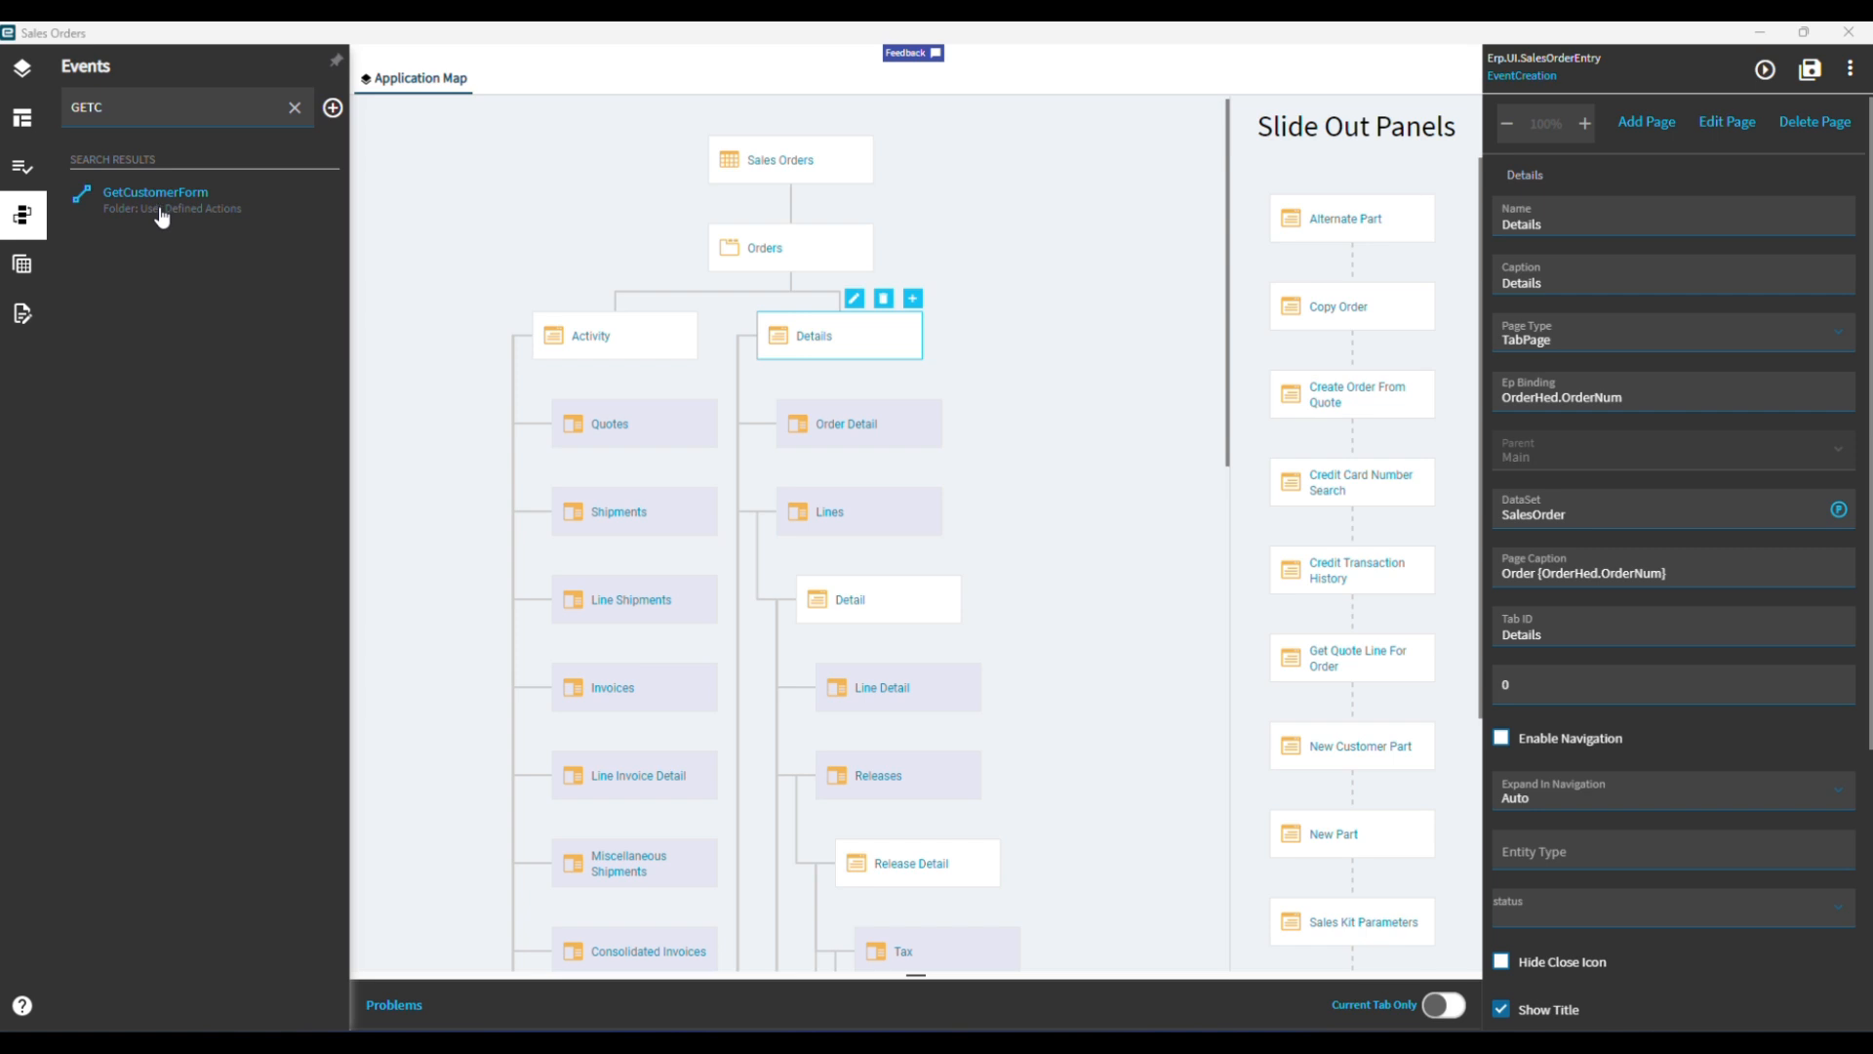
click(161, 210)
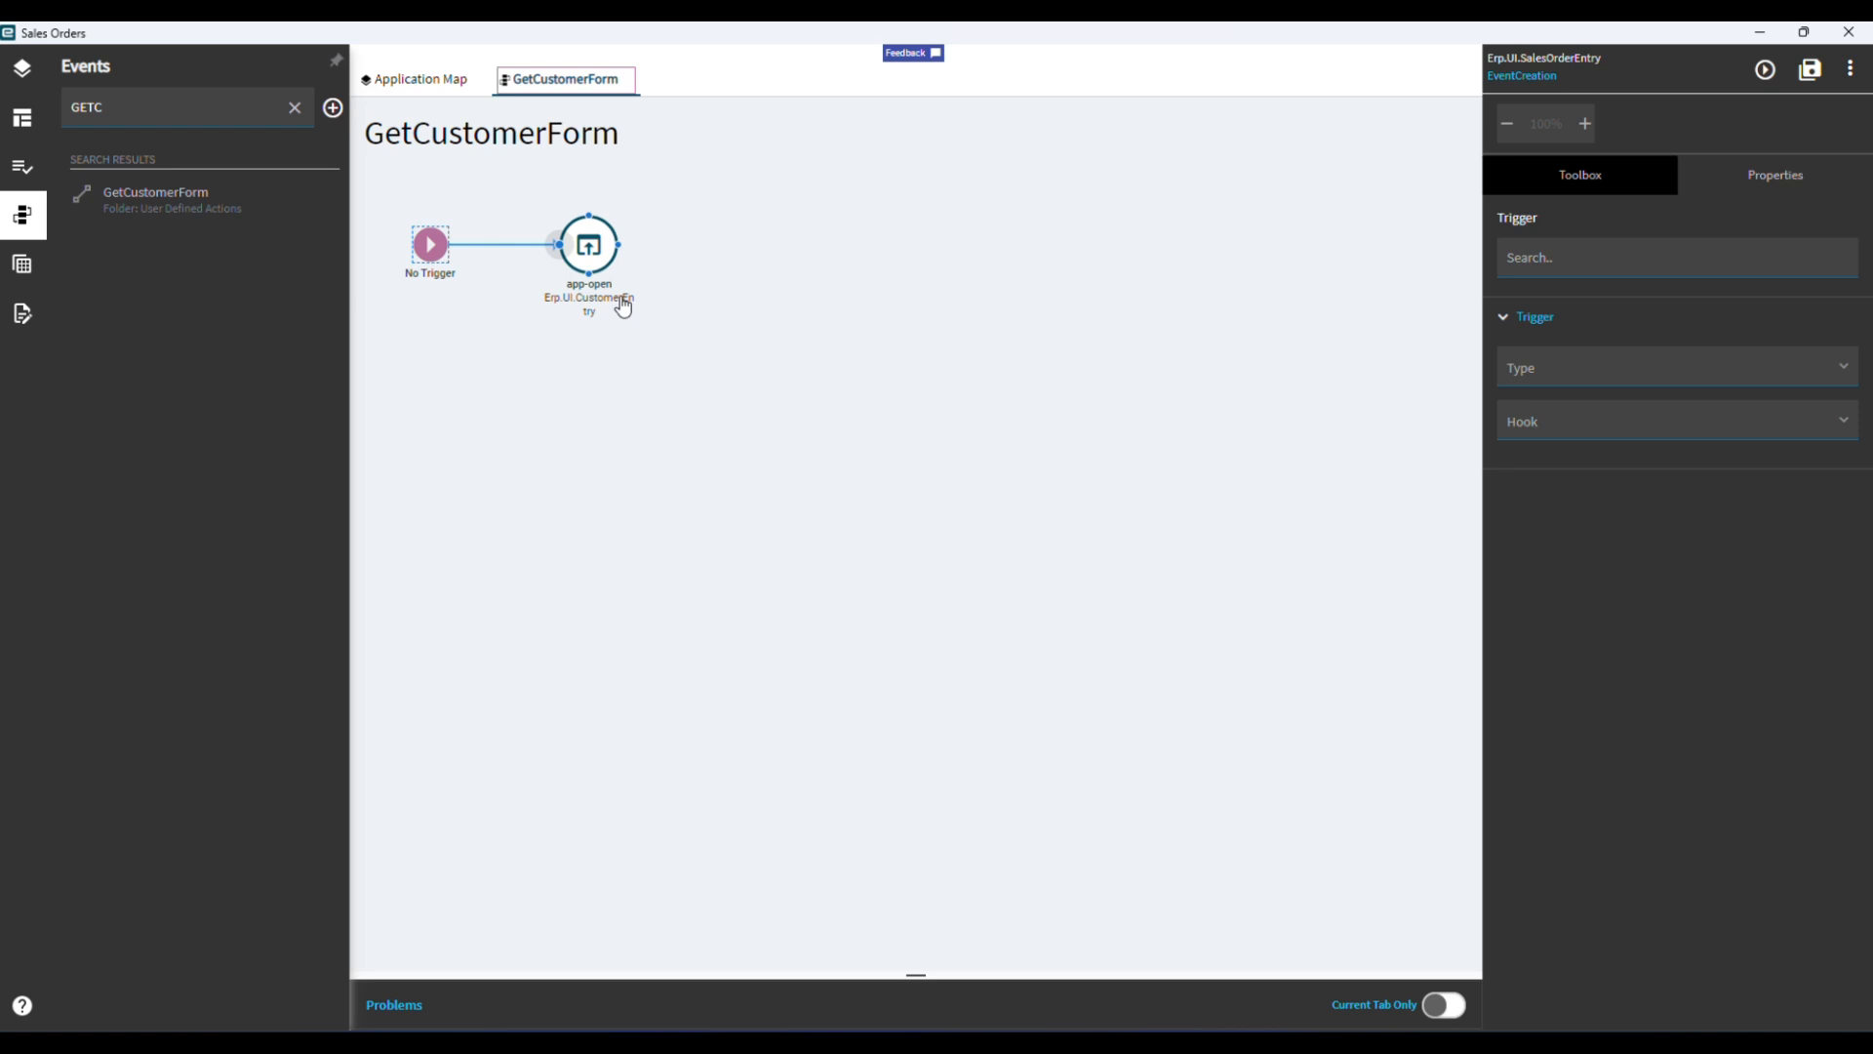
Open the Details page from the Application Map and add a Button component between the two Linked indicators below Counter Sale.
click(415, 89)
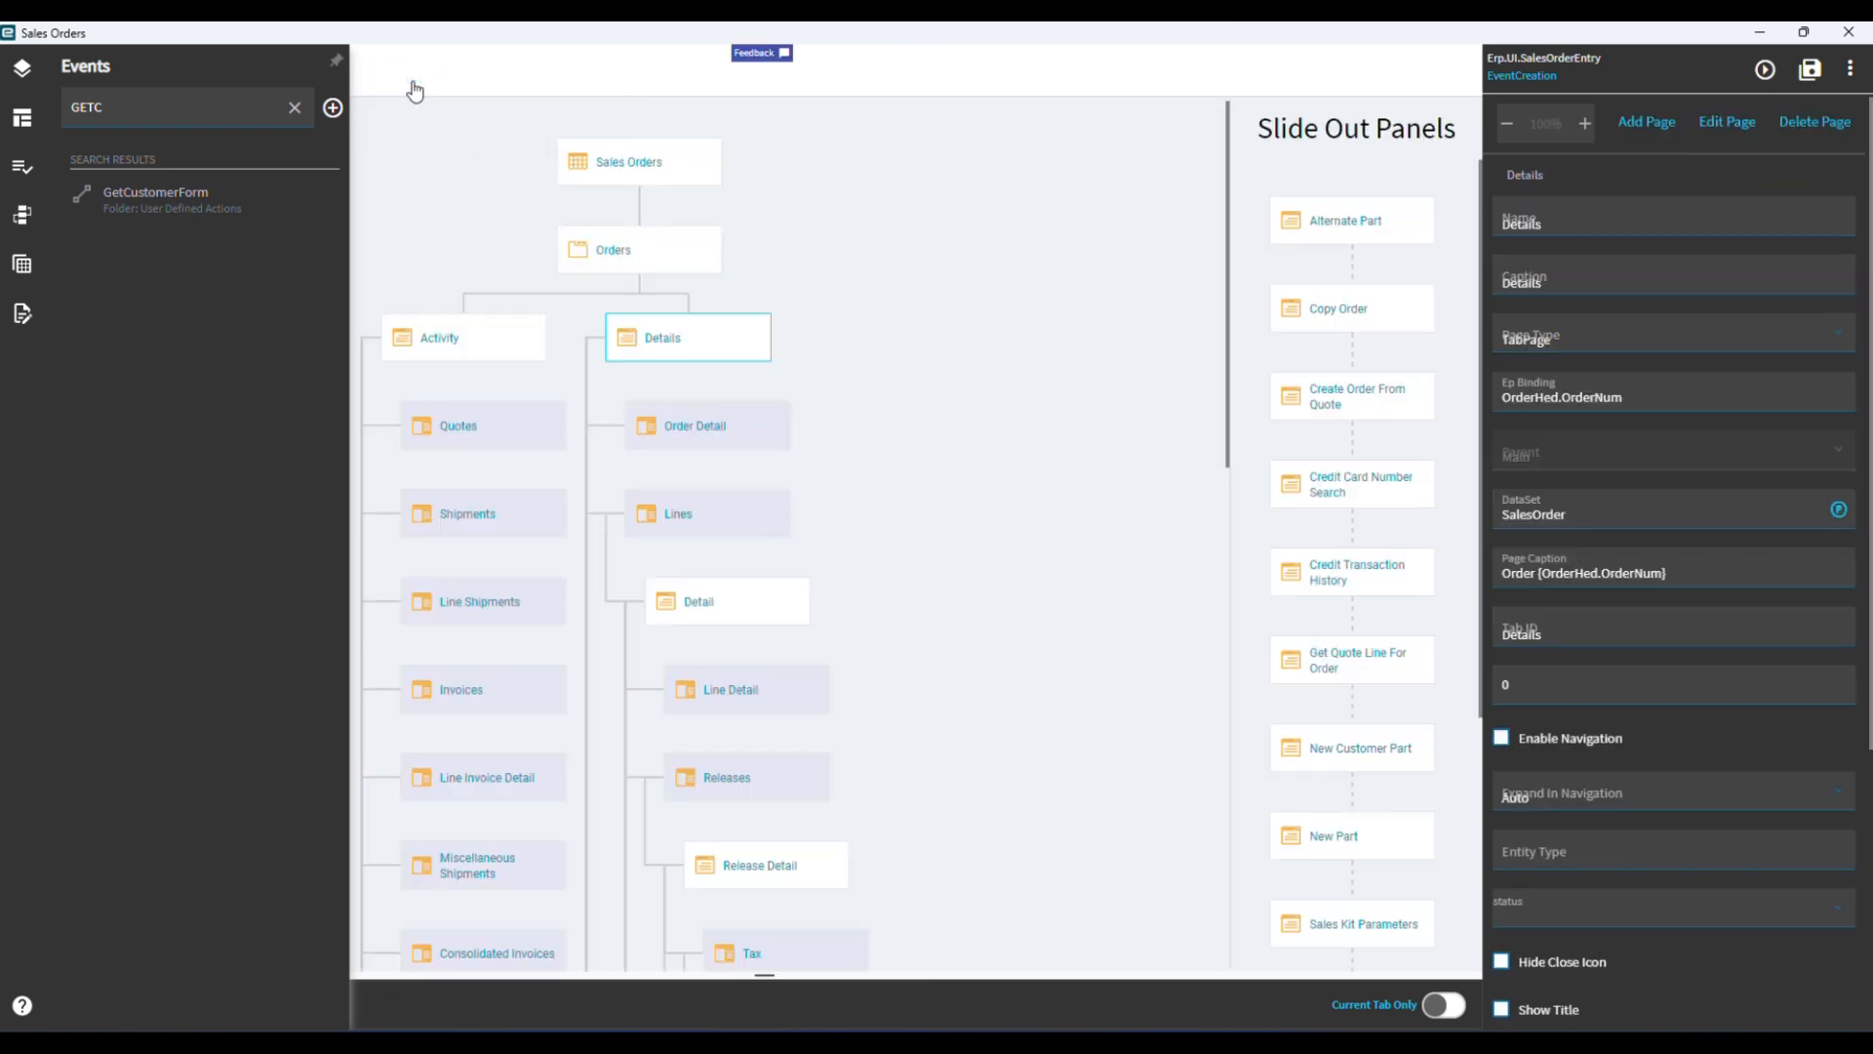
click(709, 304)
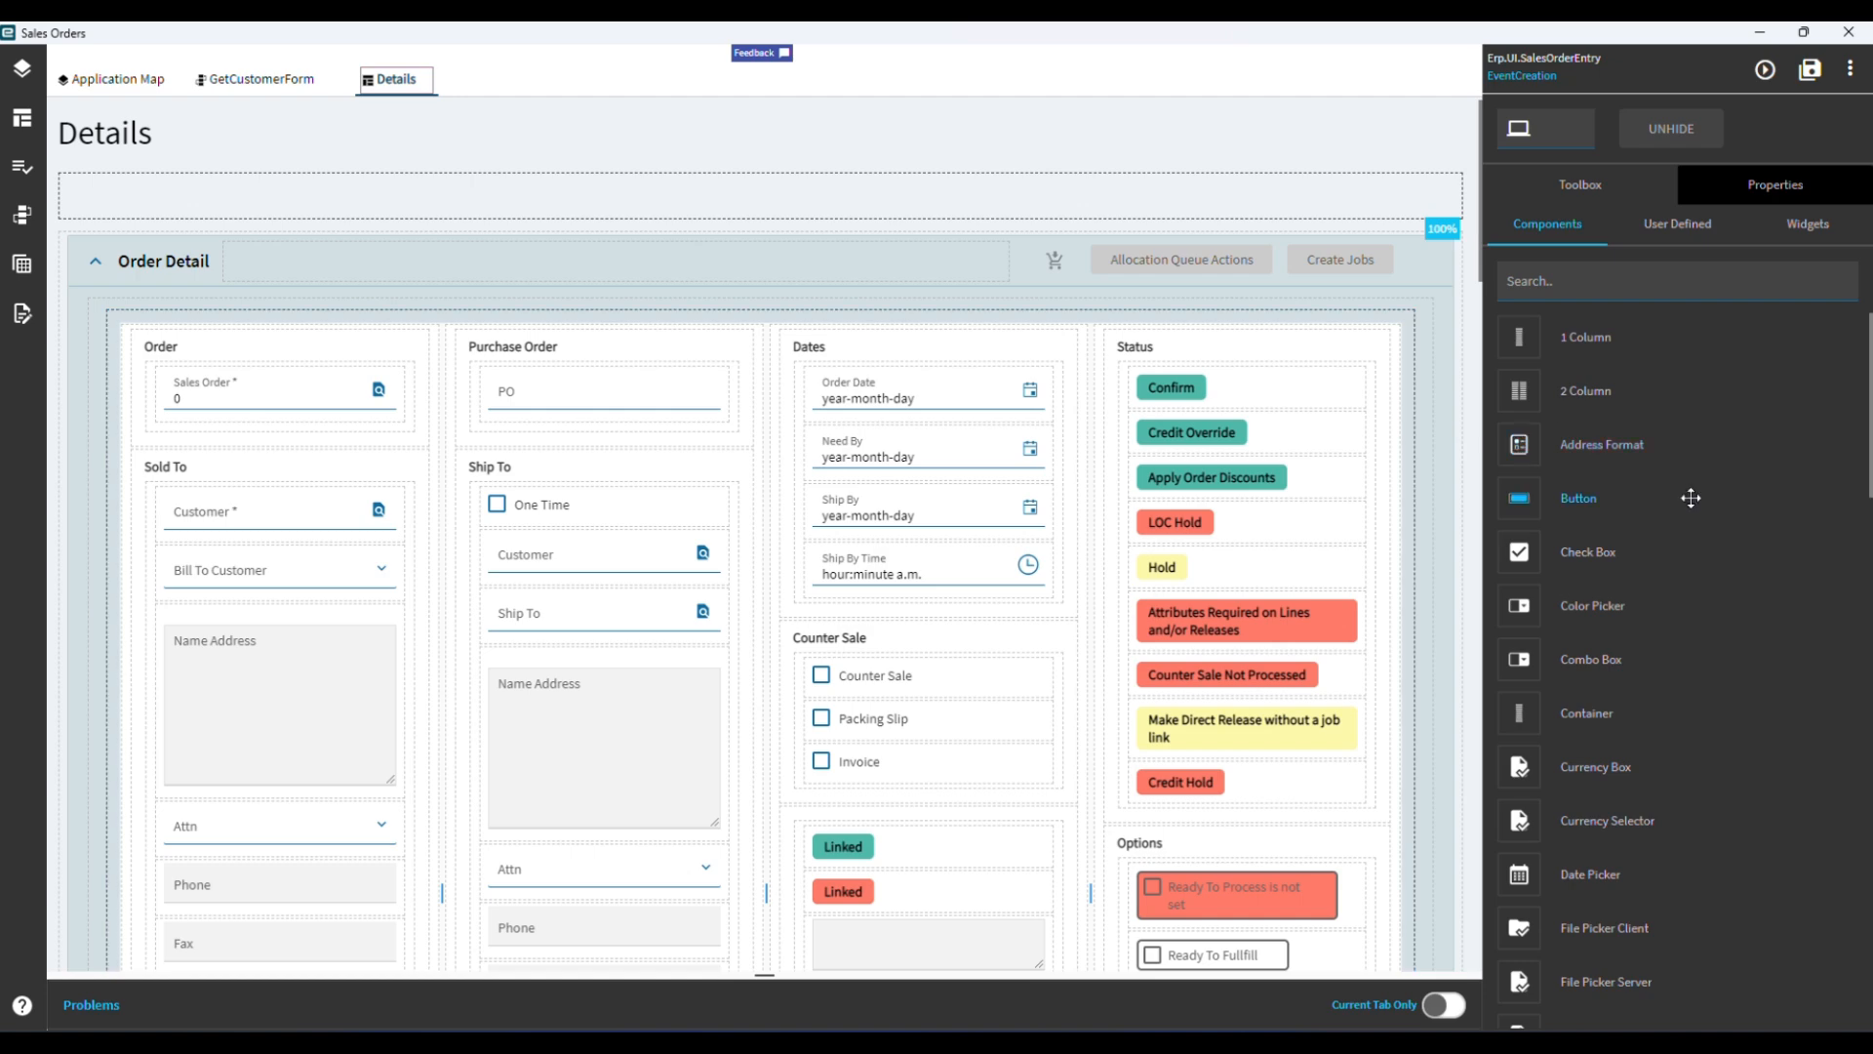
drag(1571, 498, 913, 883)
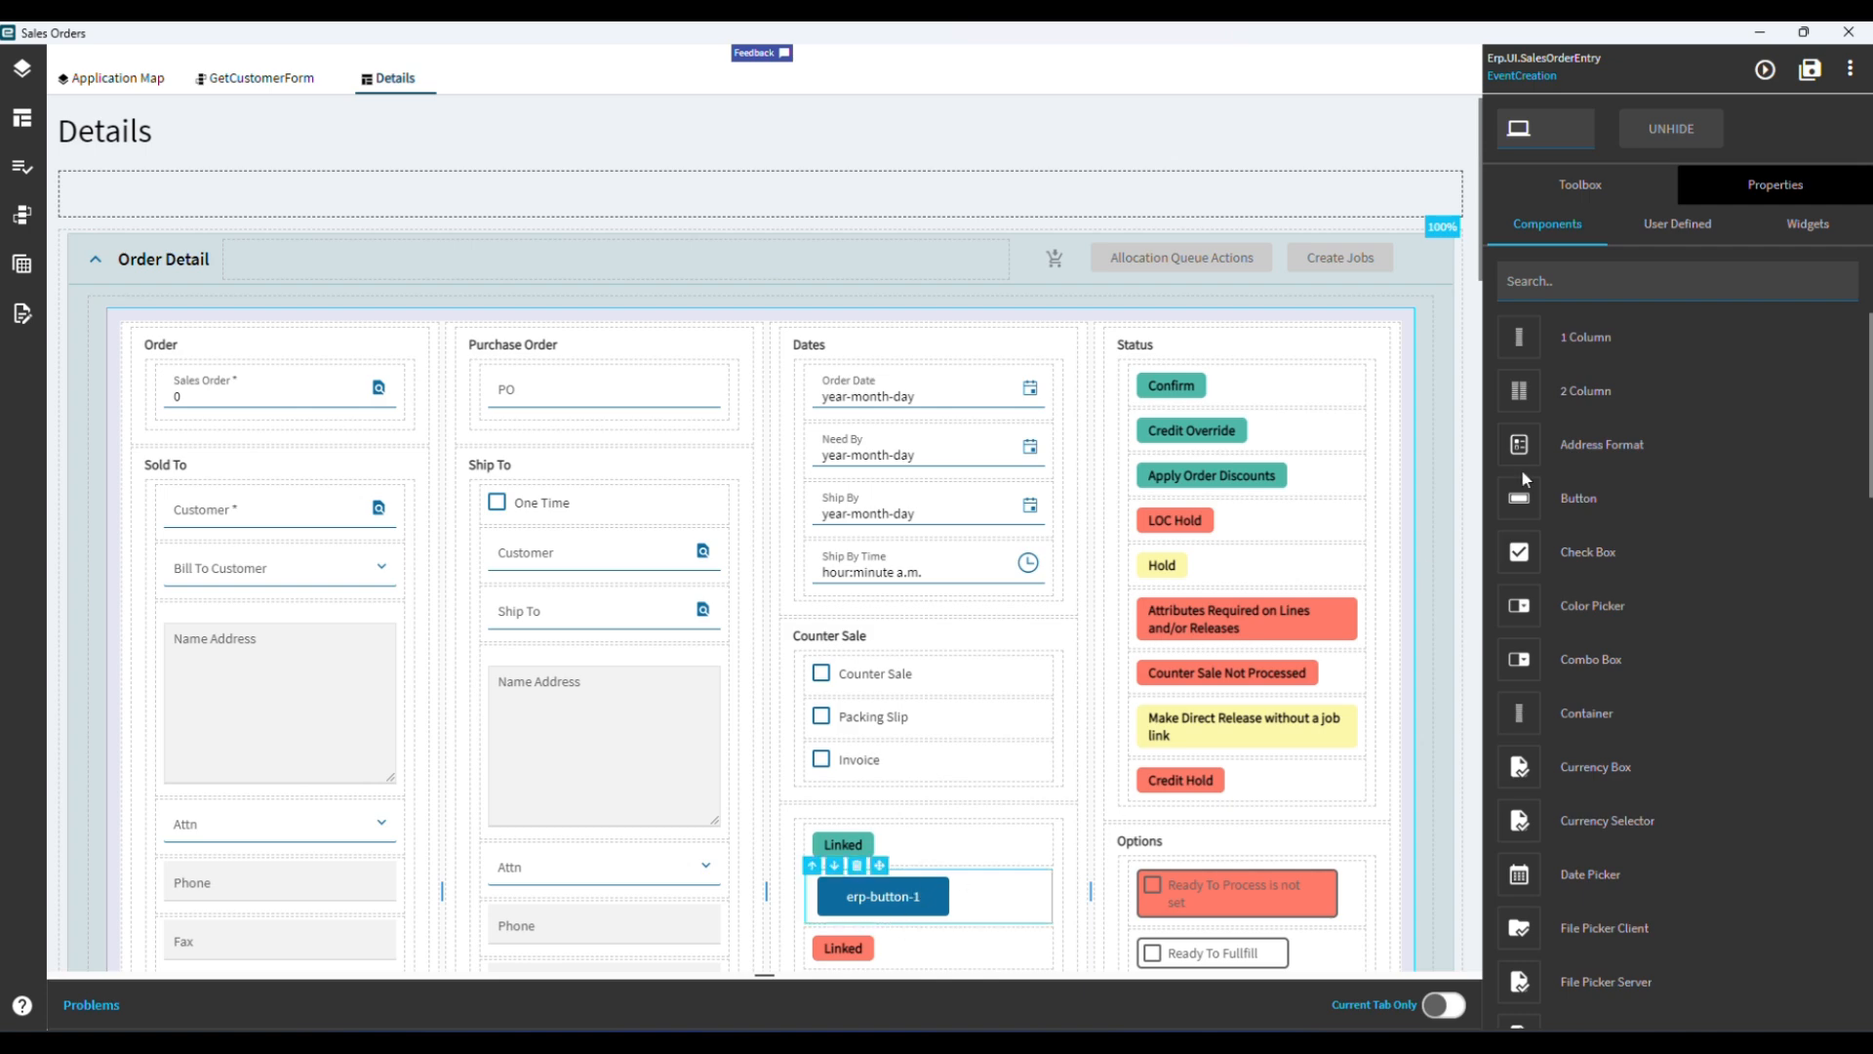
Set the new button's Id to BtnCutomerForm.
click(1751, 185)
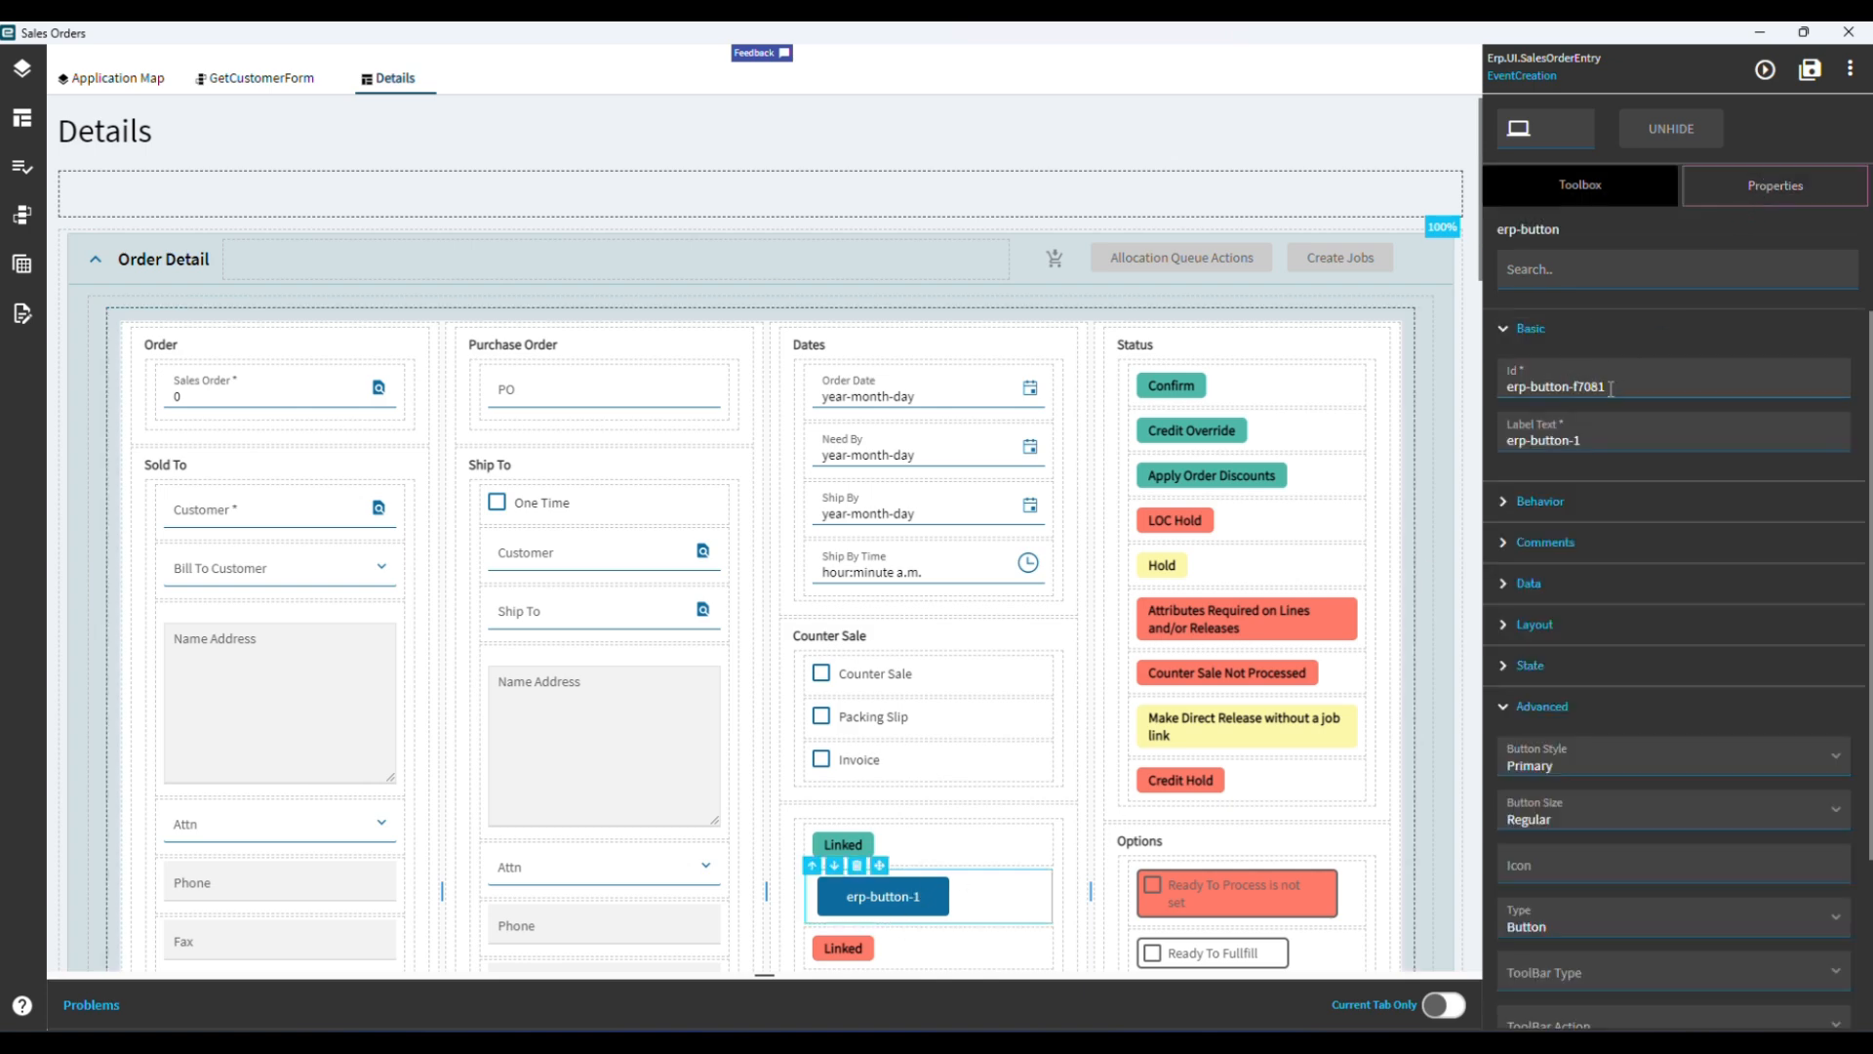
drag(1611, 387, 1448, 396)
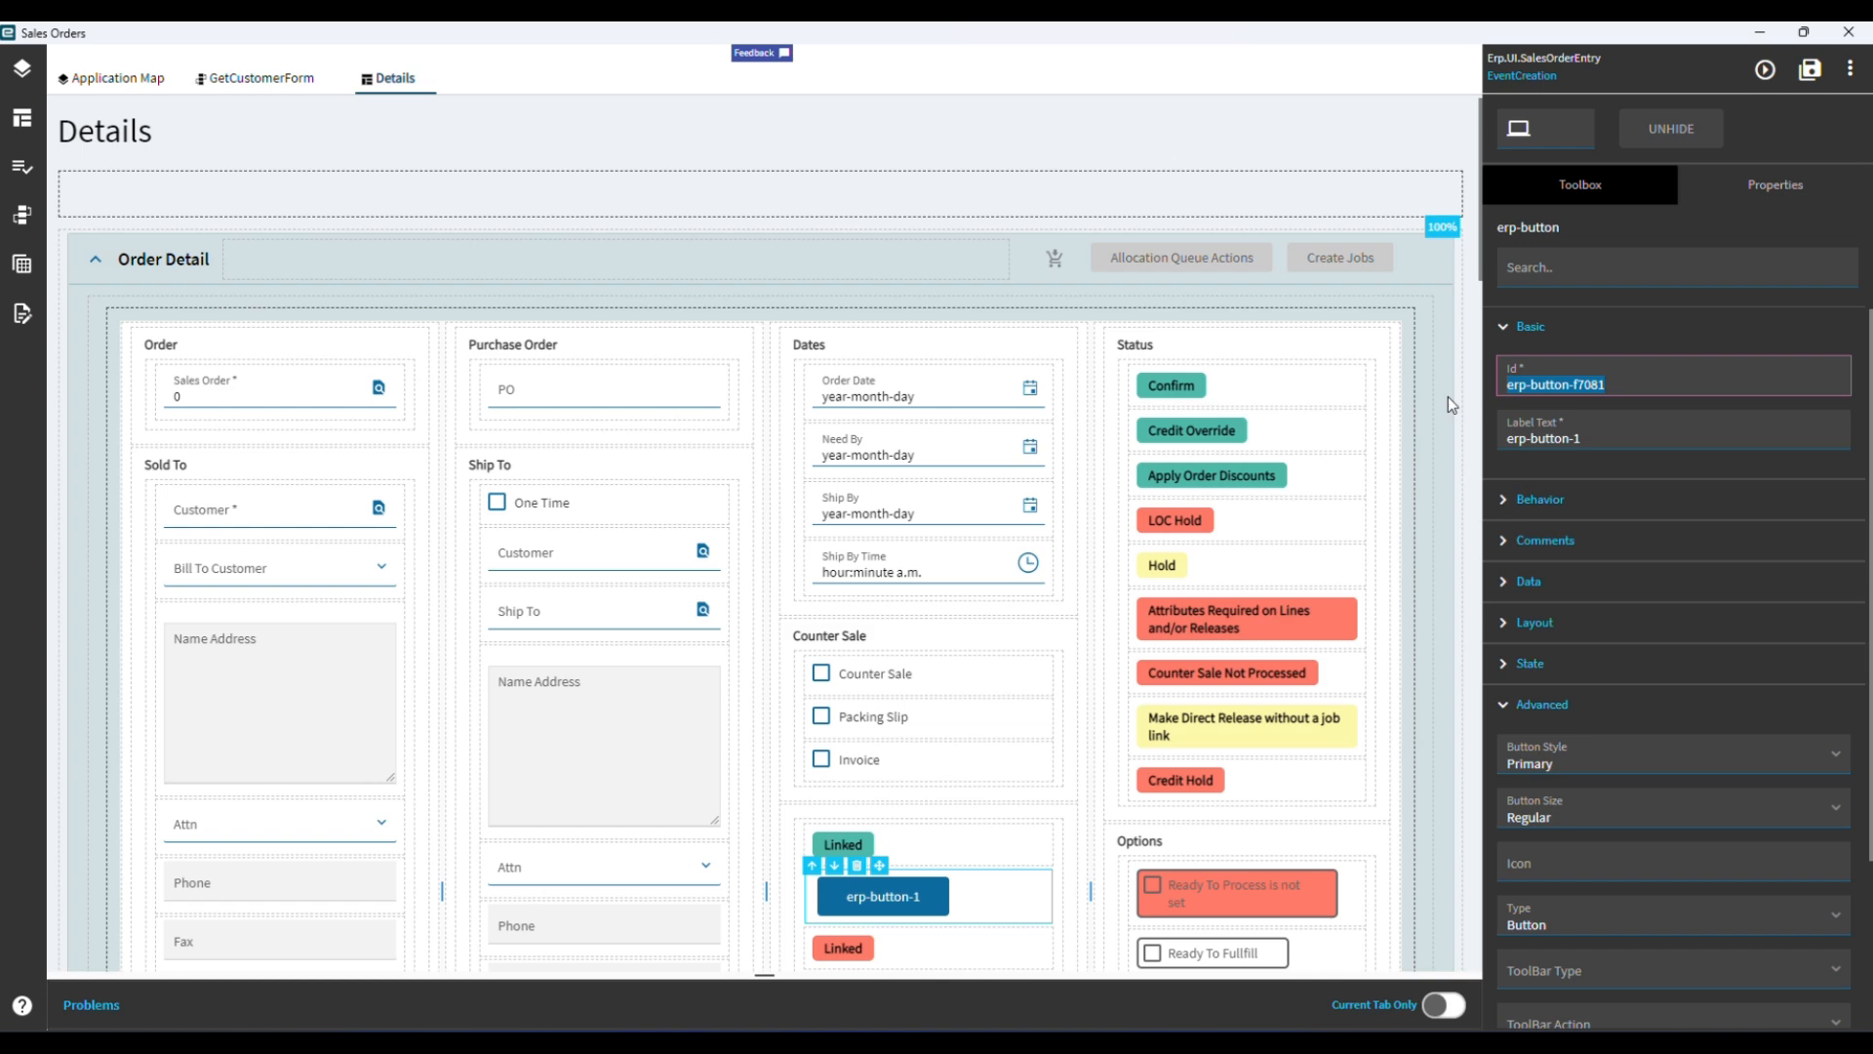
text(bTN)
key(BackSpace)
key(BackSpace)
key(BackSpace)
text(BtnCutome)
text(rForm)
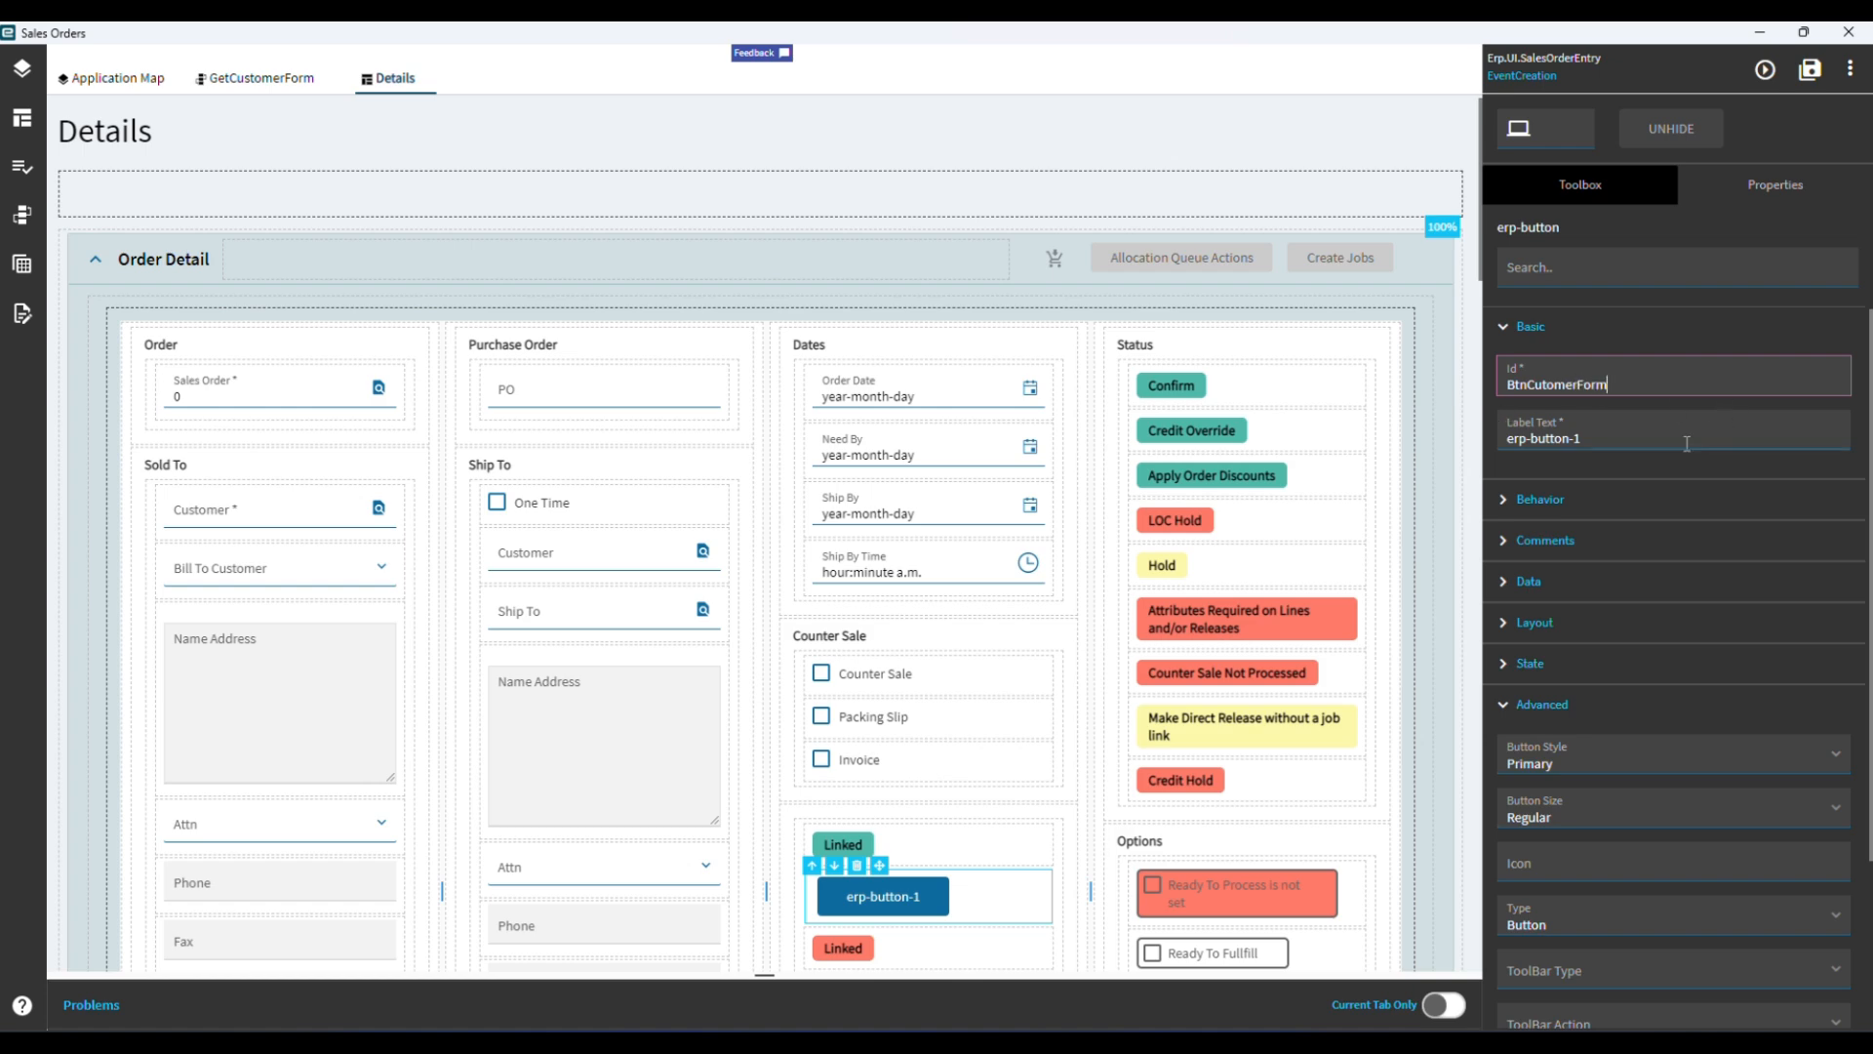
Set the new button's Label Text to "Open CUstomer Form".
key(Tab)
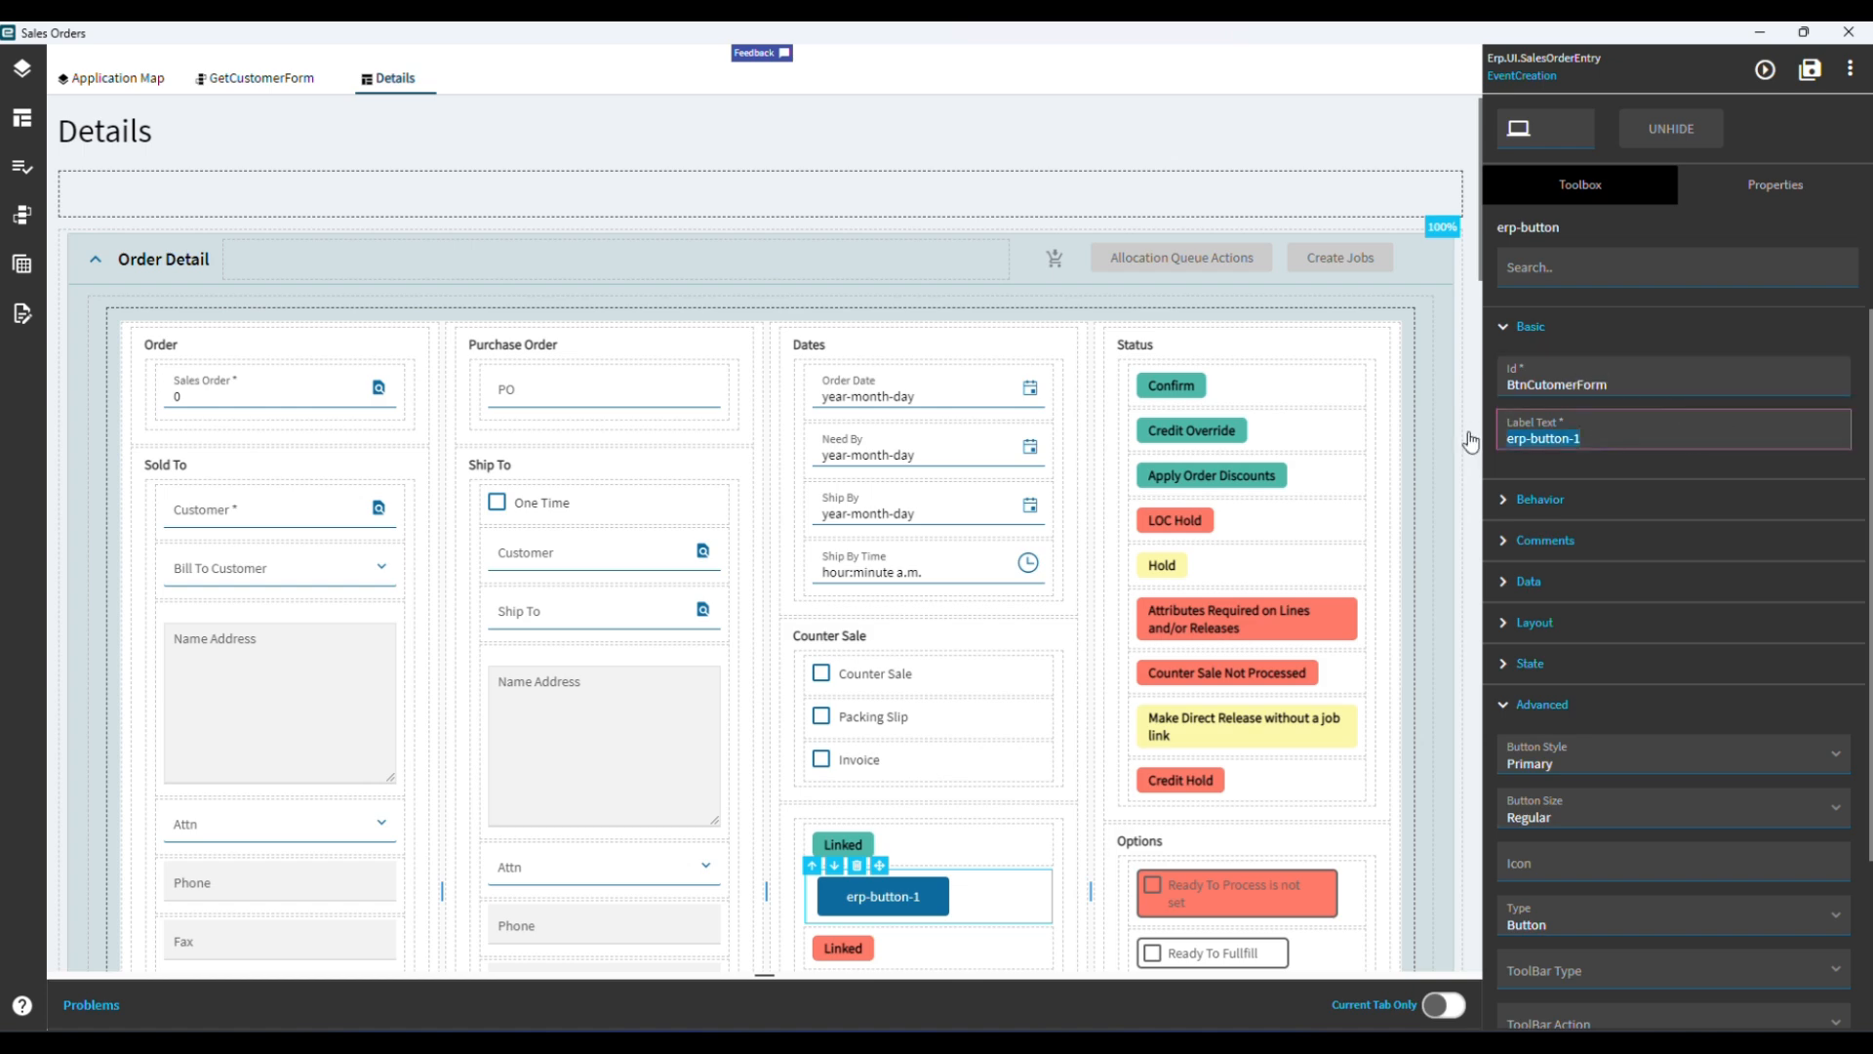
text(Open CUstomer Form)
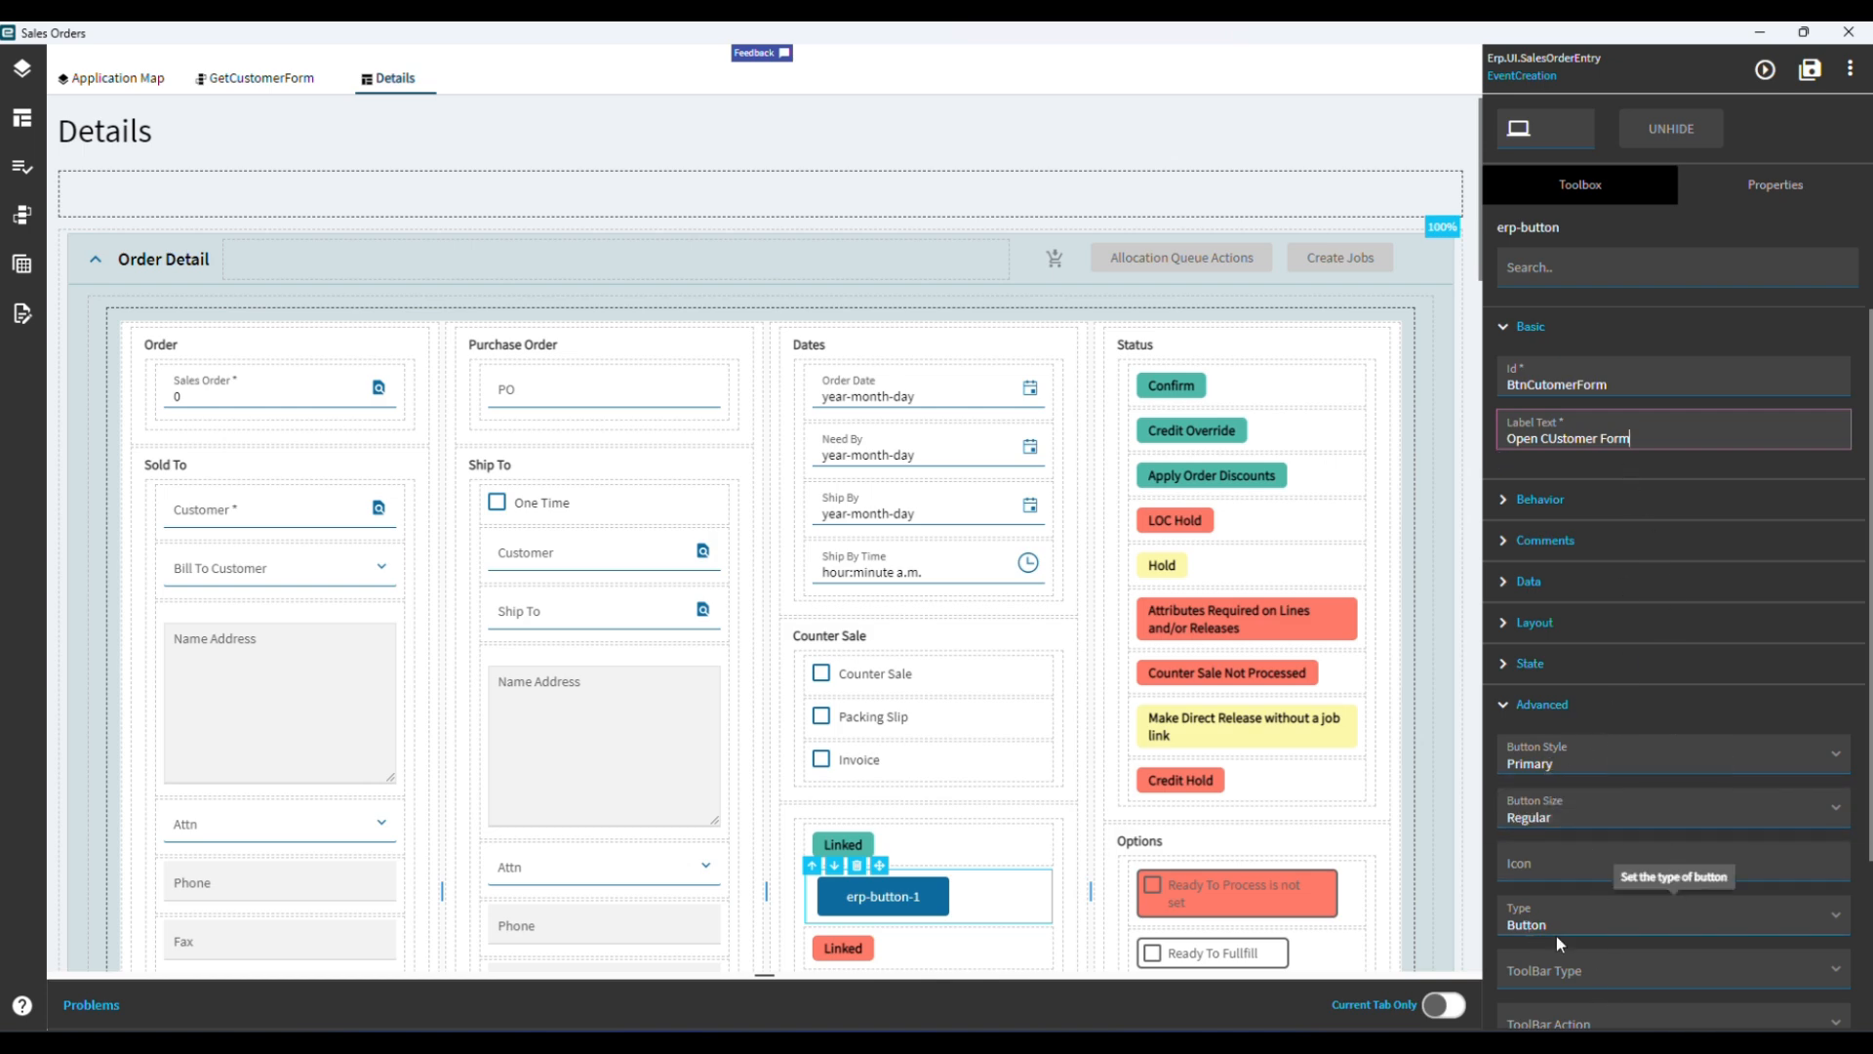
Create an On Click event for the button and connect an event-next action to its trigger.
click(1520, 702)
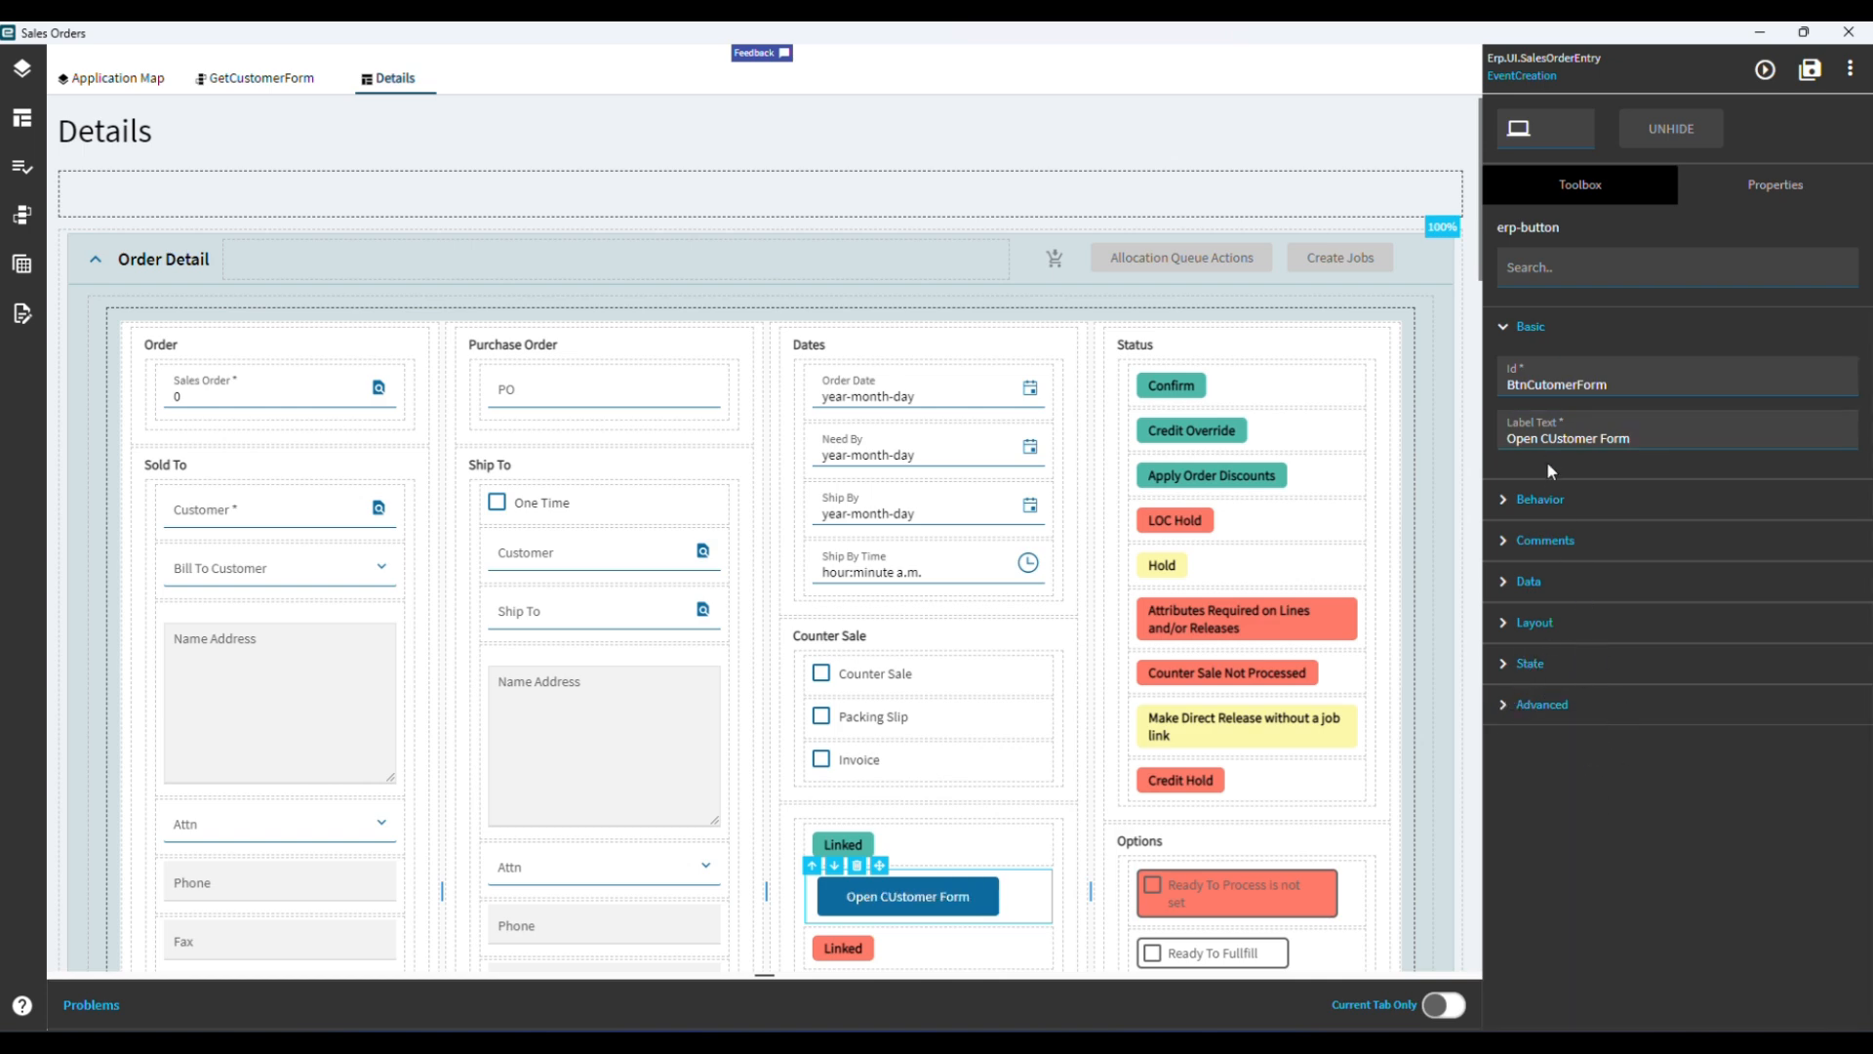
click(1507, 503)
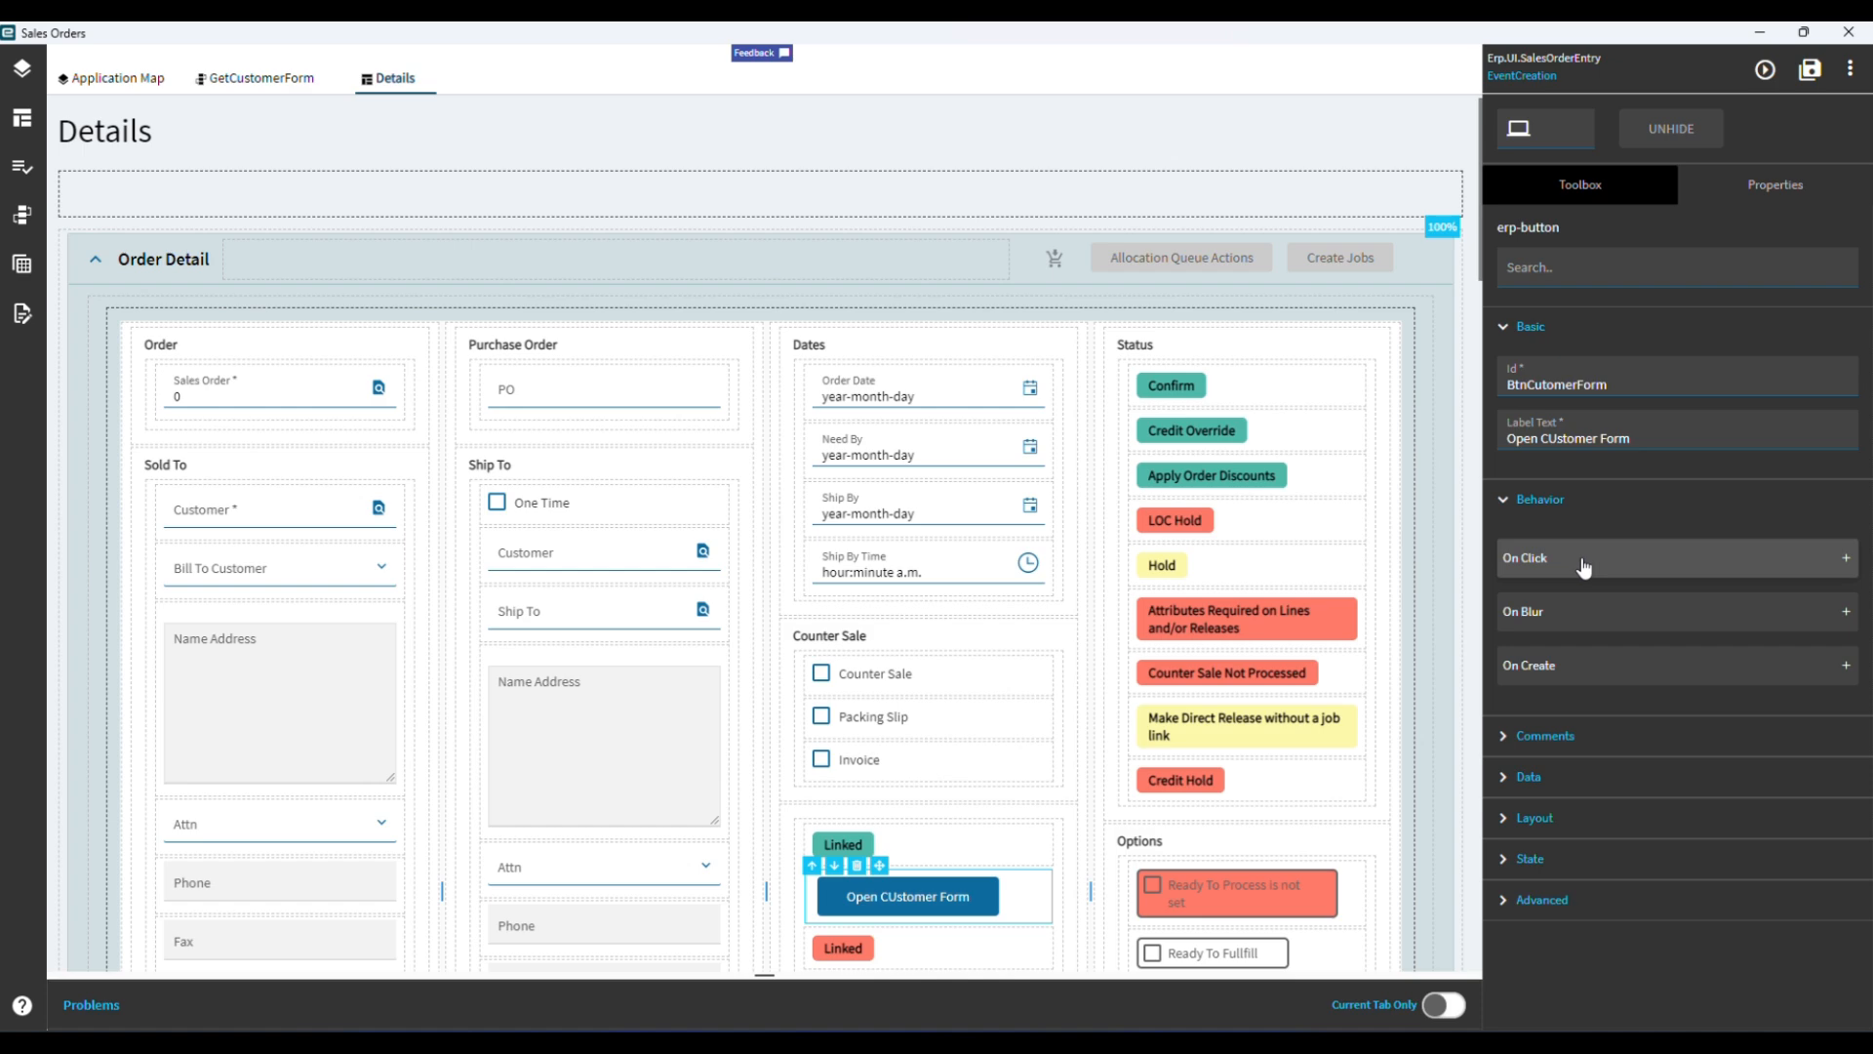
click(1842, 562)
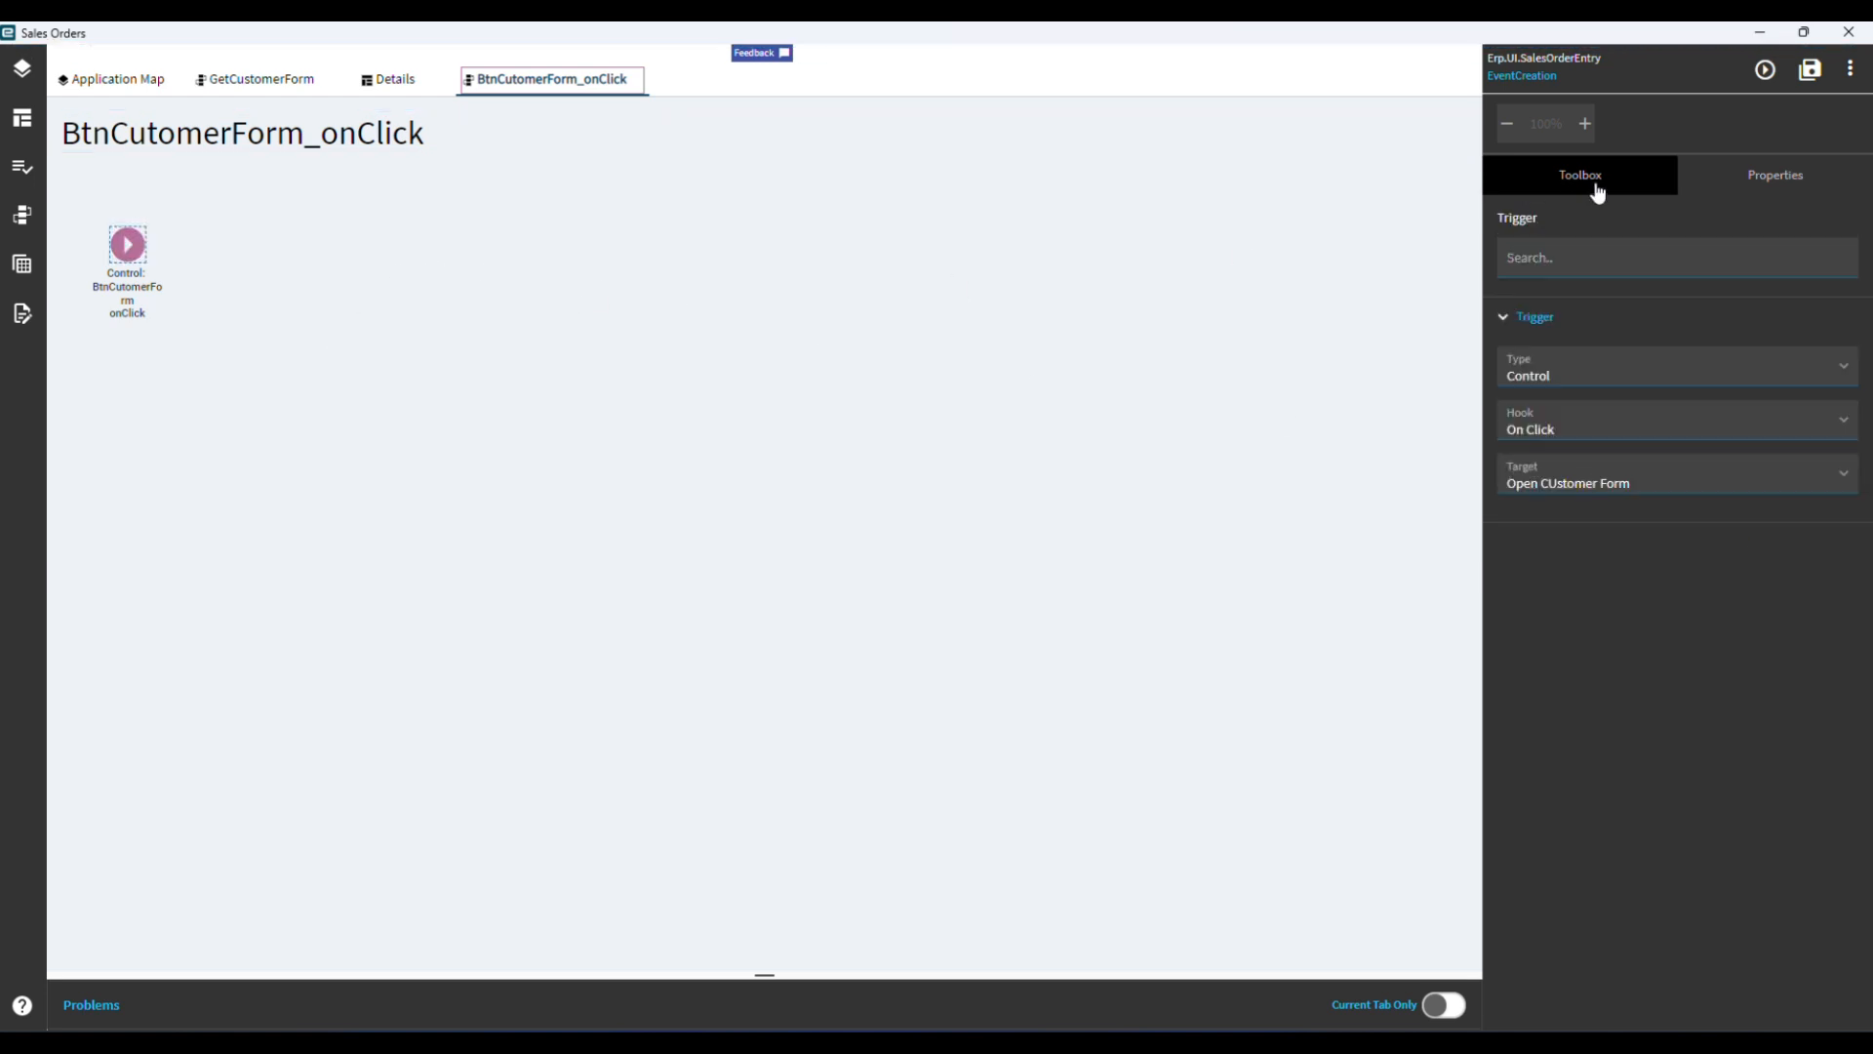
click(1597, 185)
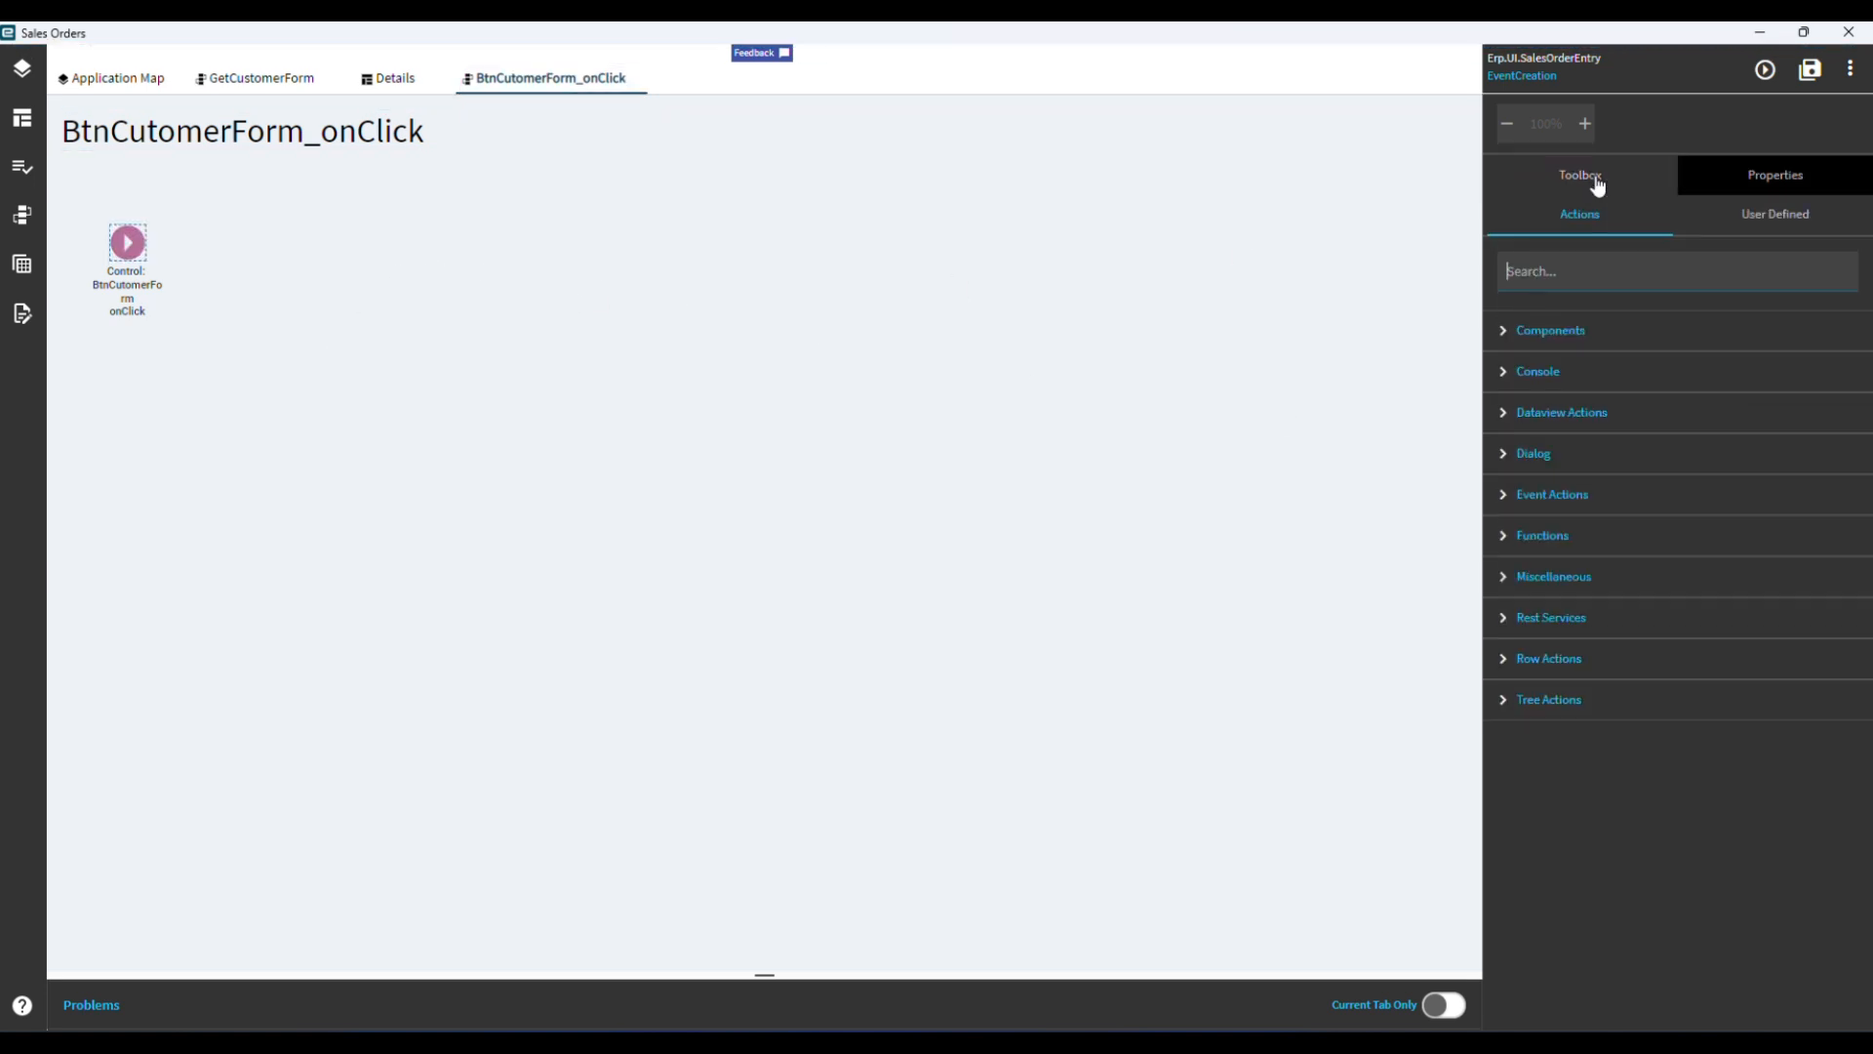
click(1576, 261)
text(eve)
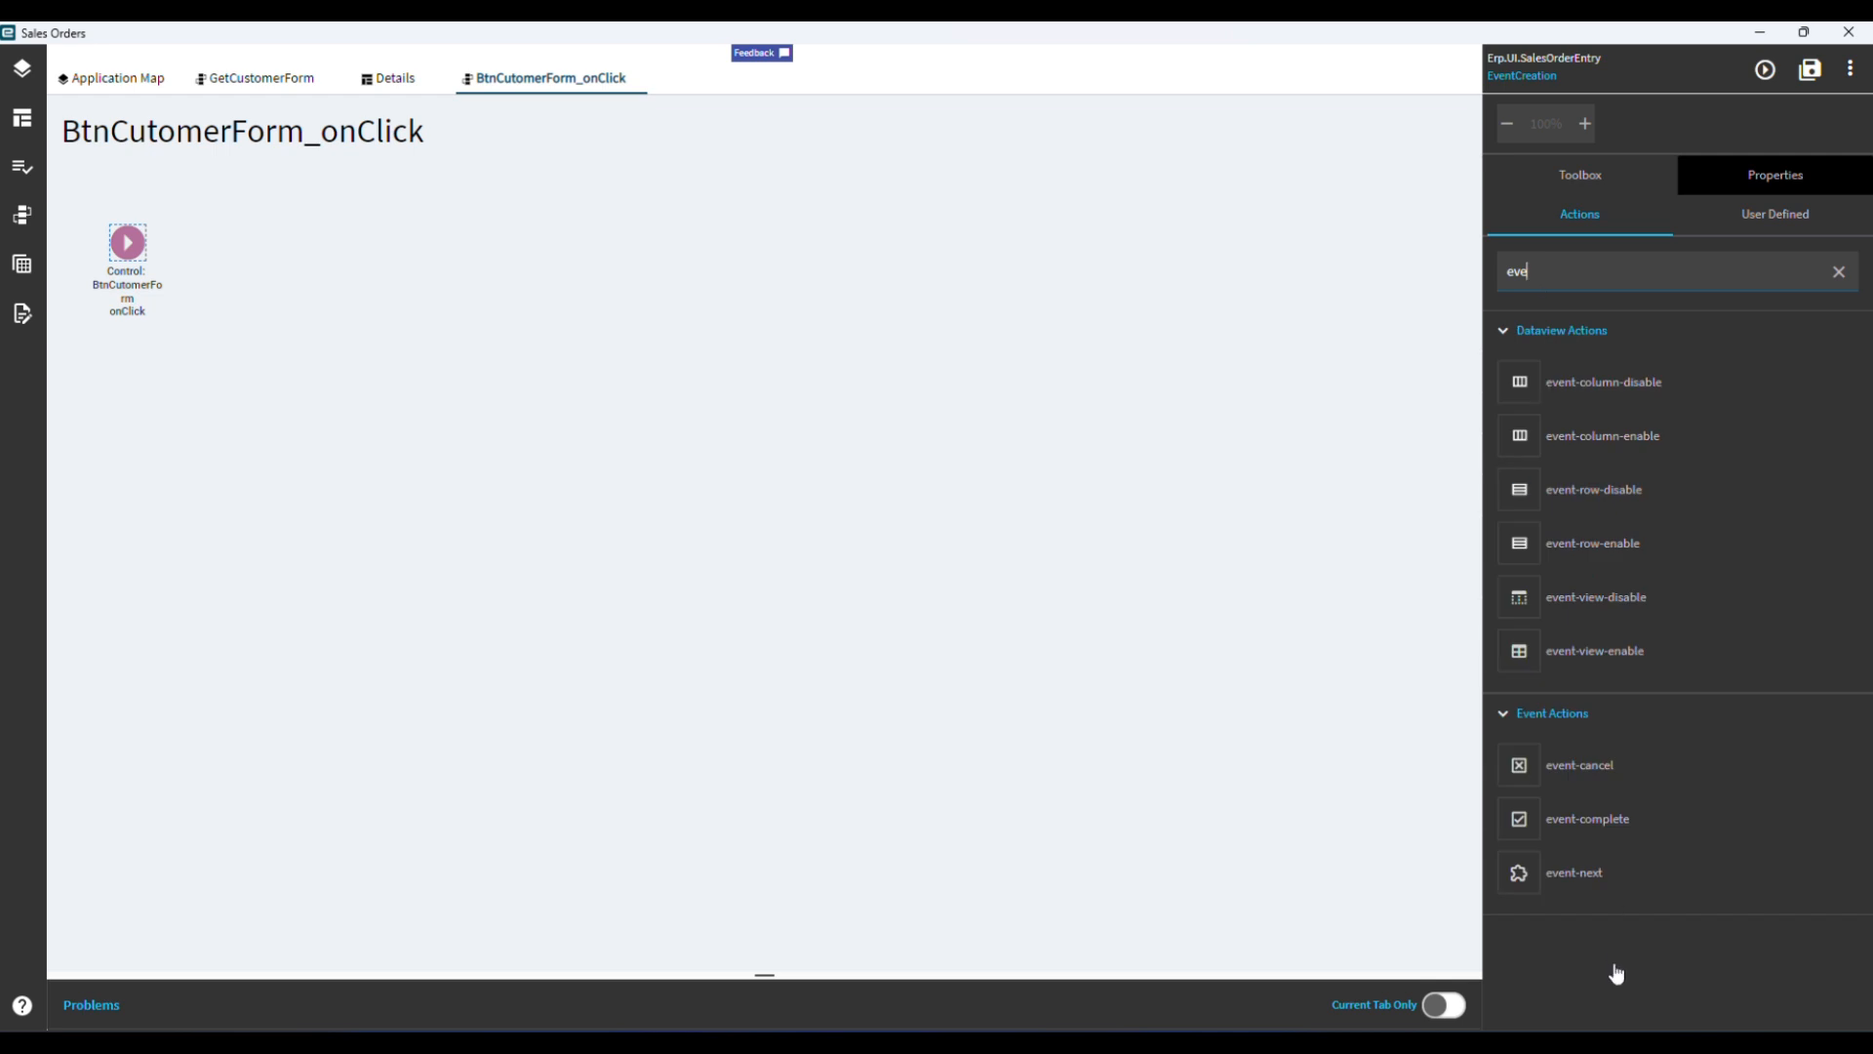
drag(1561, 871, 334, 284)
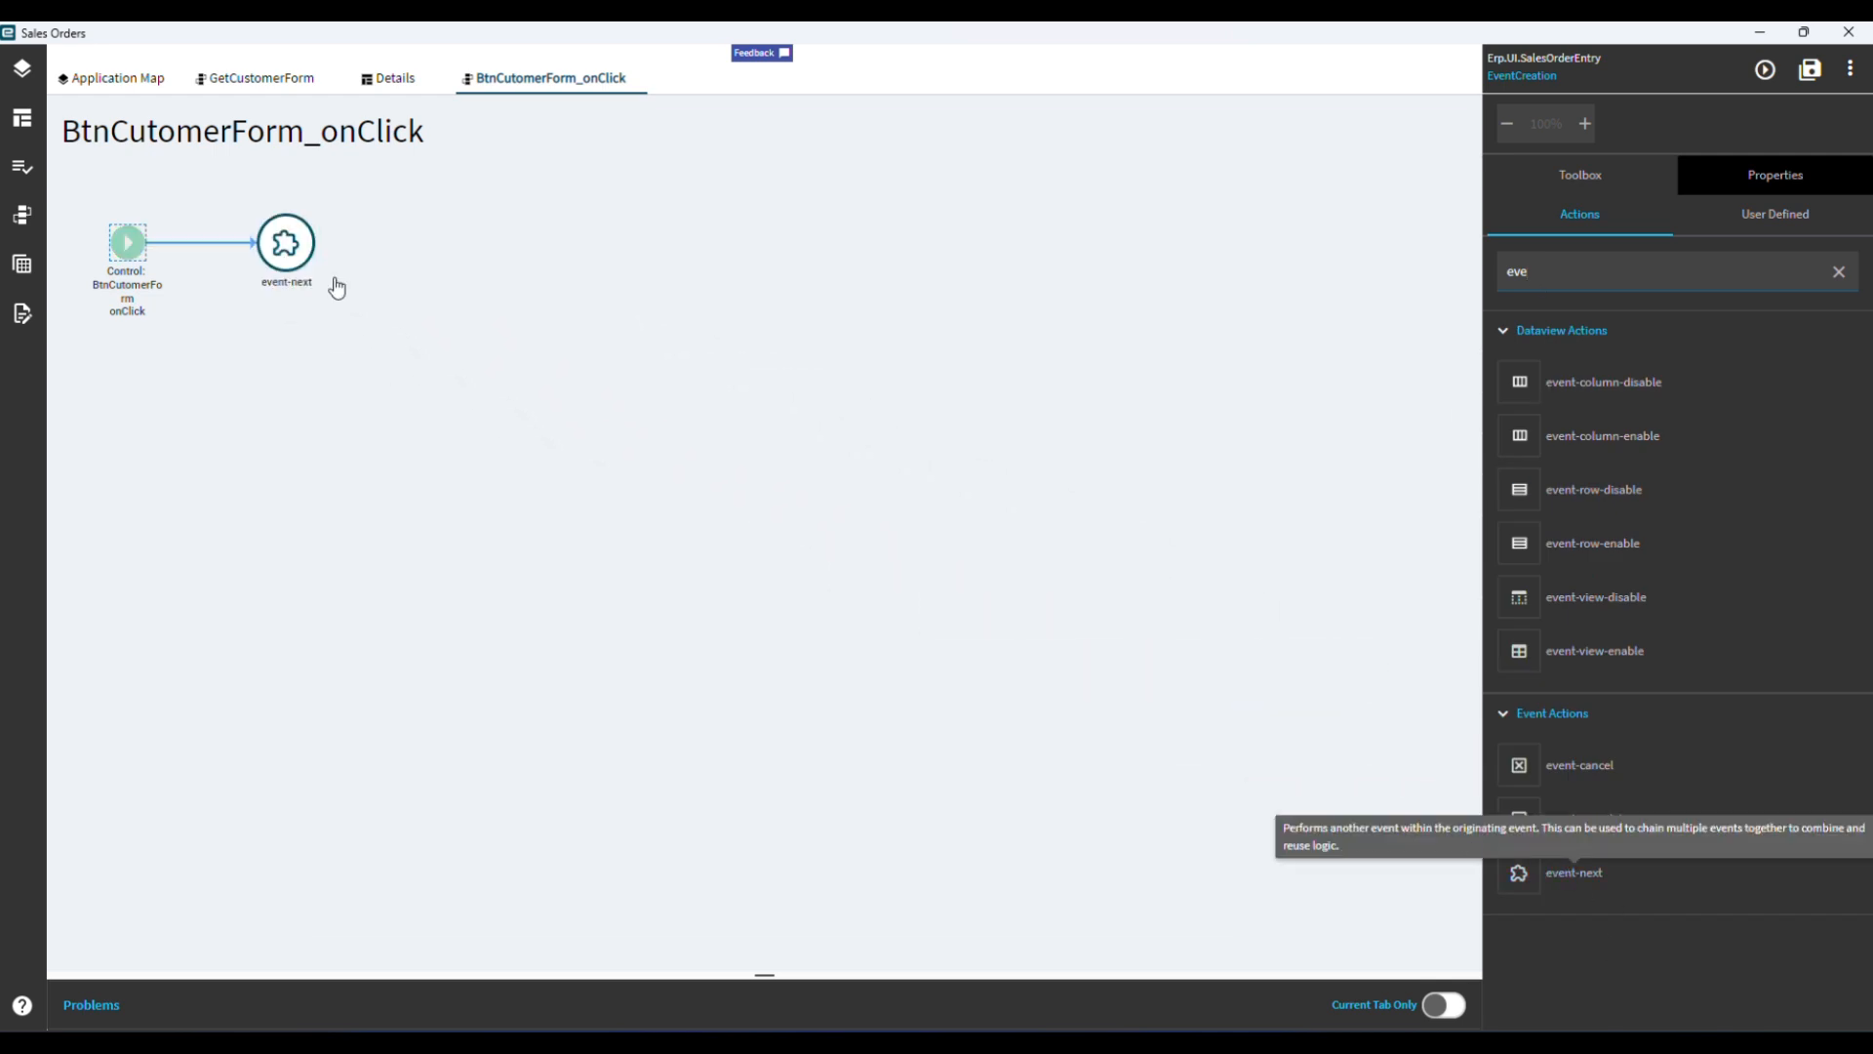
Set the event-next action's Event Id to GetCustomerForm.
click(285, 241)
click(1763, 188)
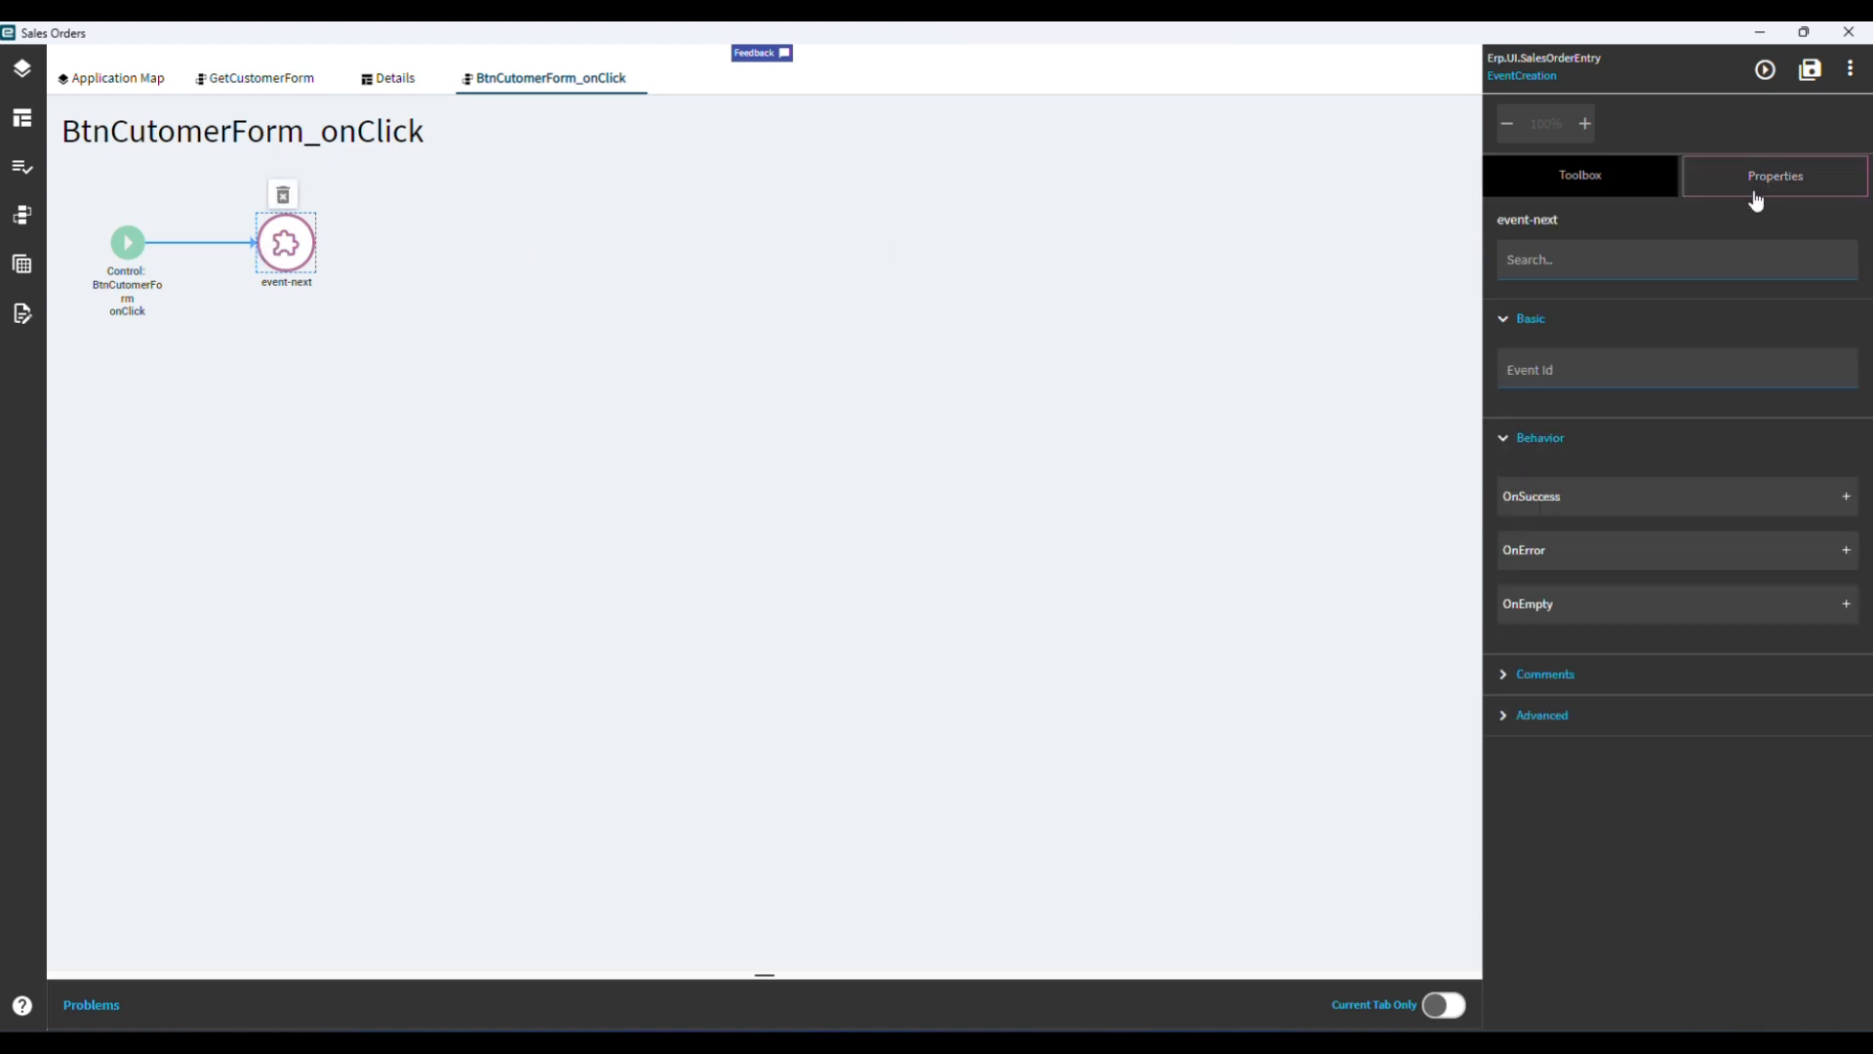
click(1528, 371)
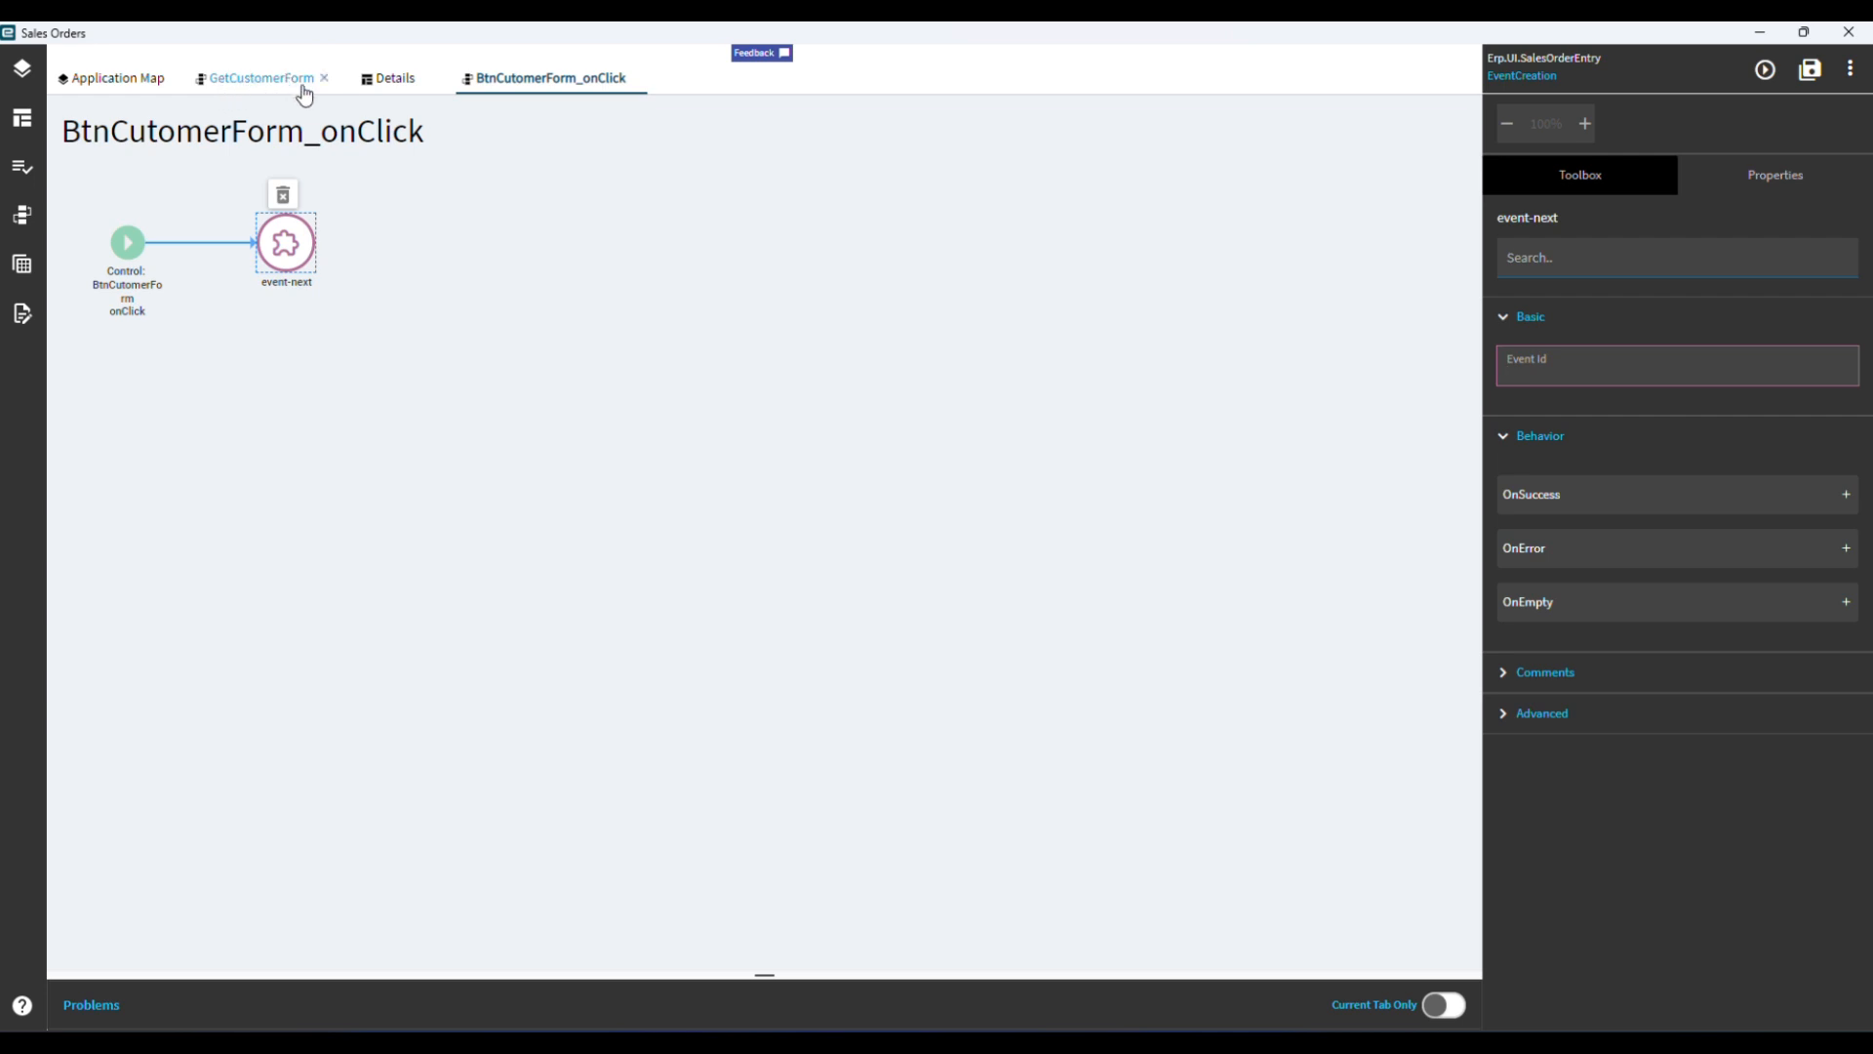
text(GetCustomerForm)
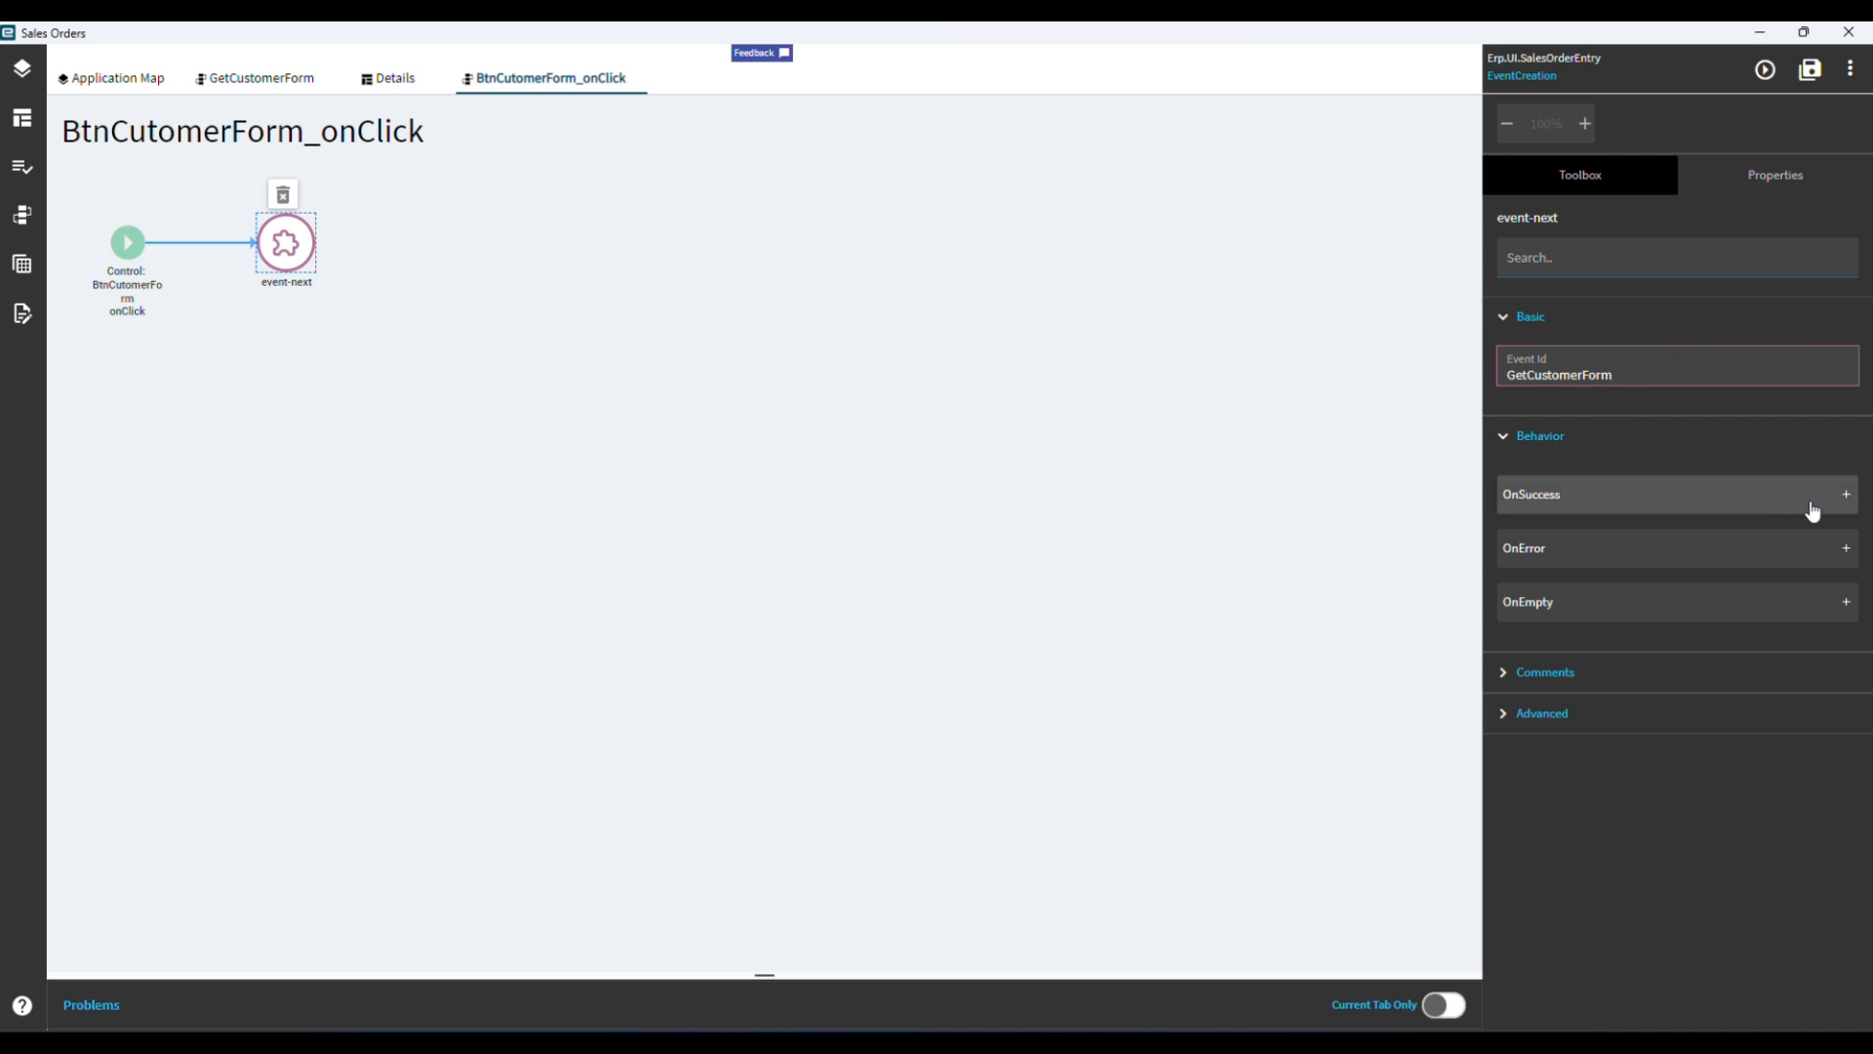
click(1505, 439)
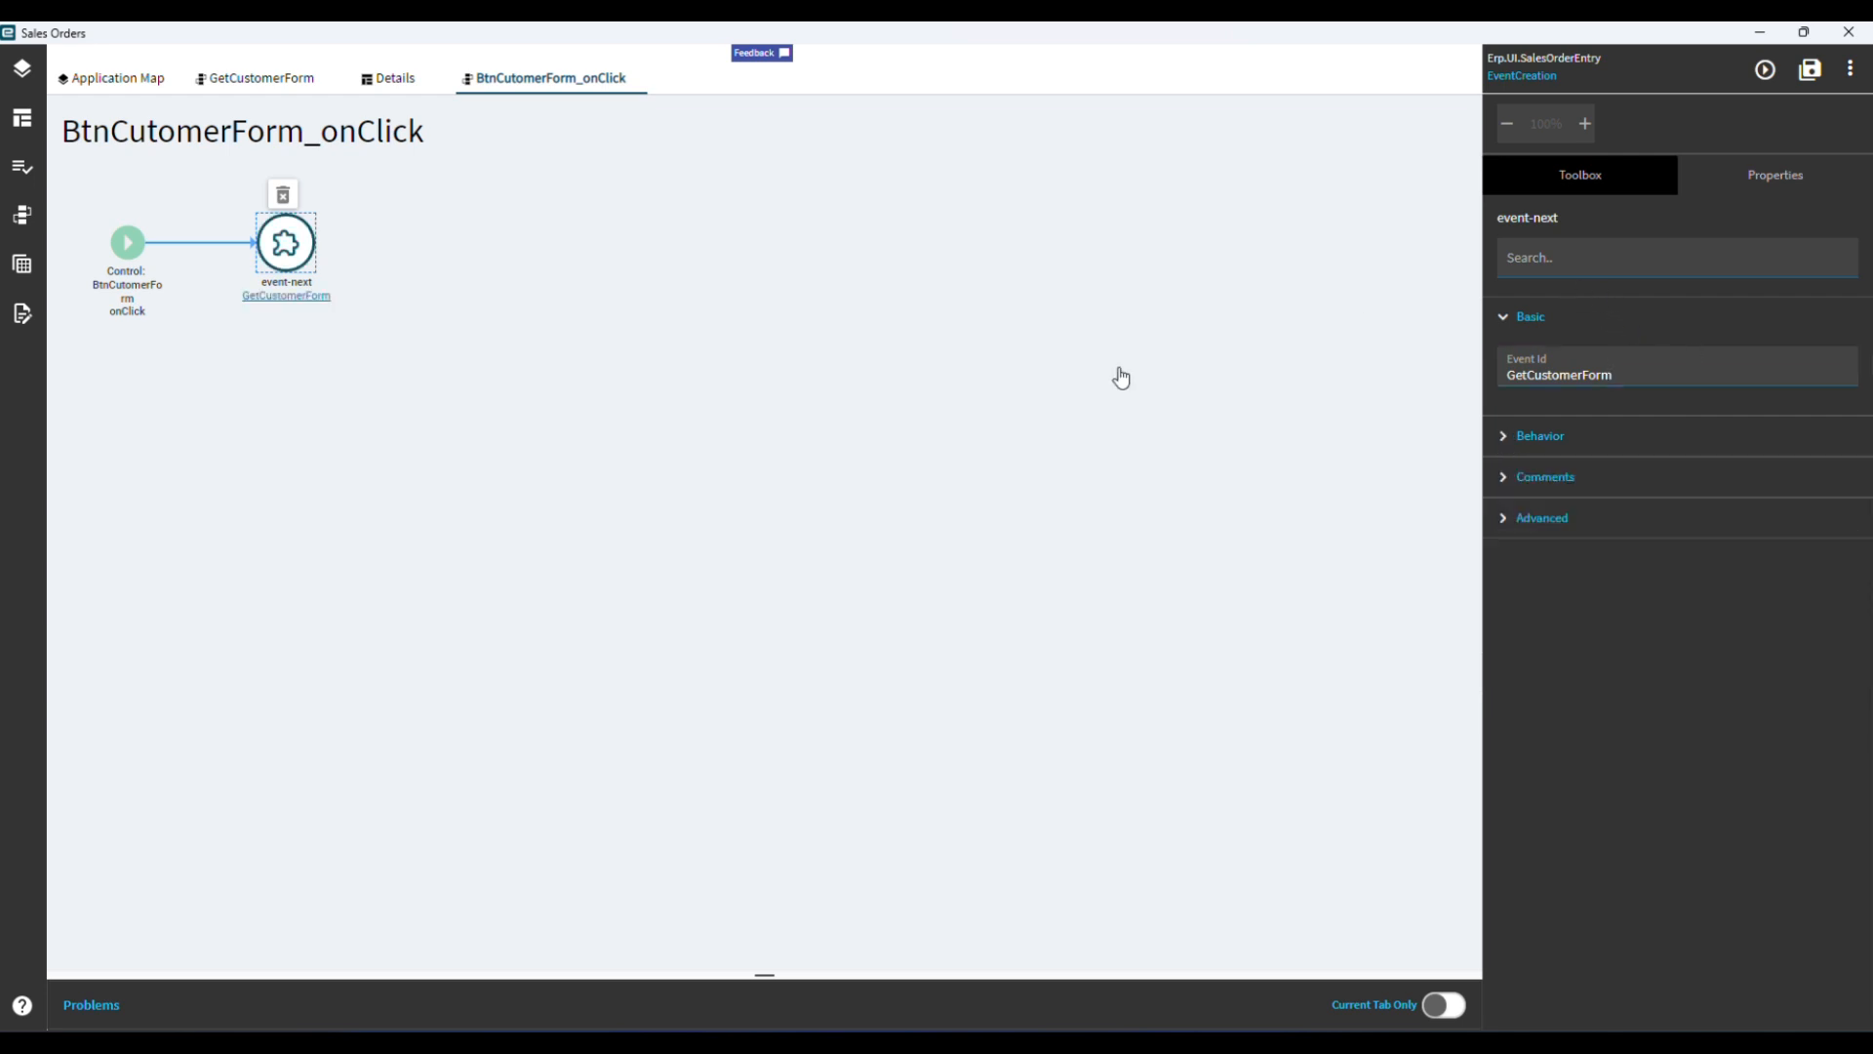
click(1504, 439)
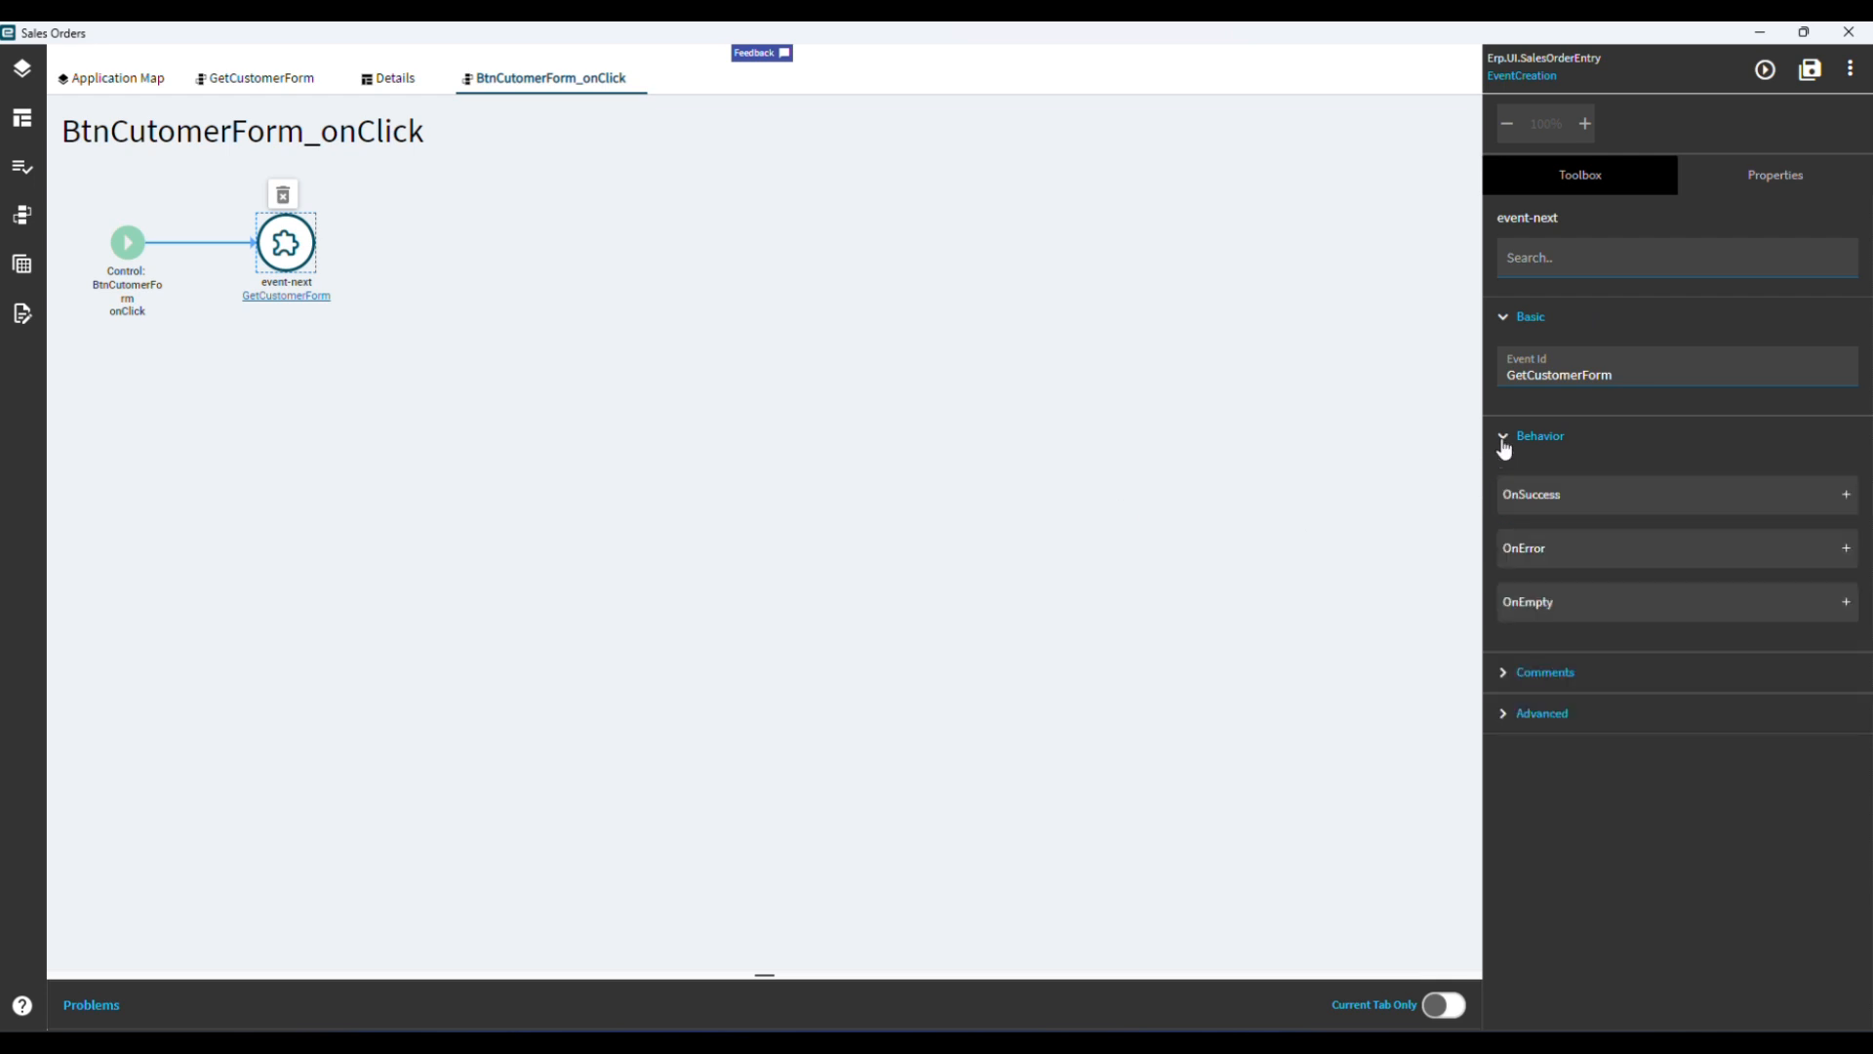
Start a JSON object in the event-next action's Parameters with the key "CustNum".
click(1504, 720)
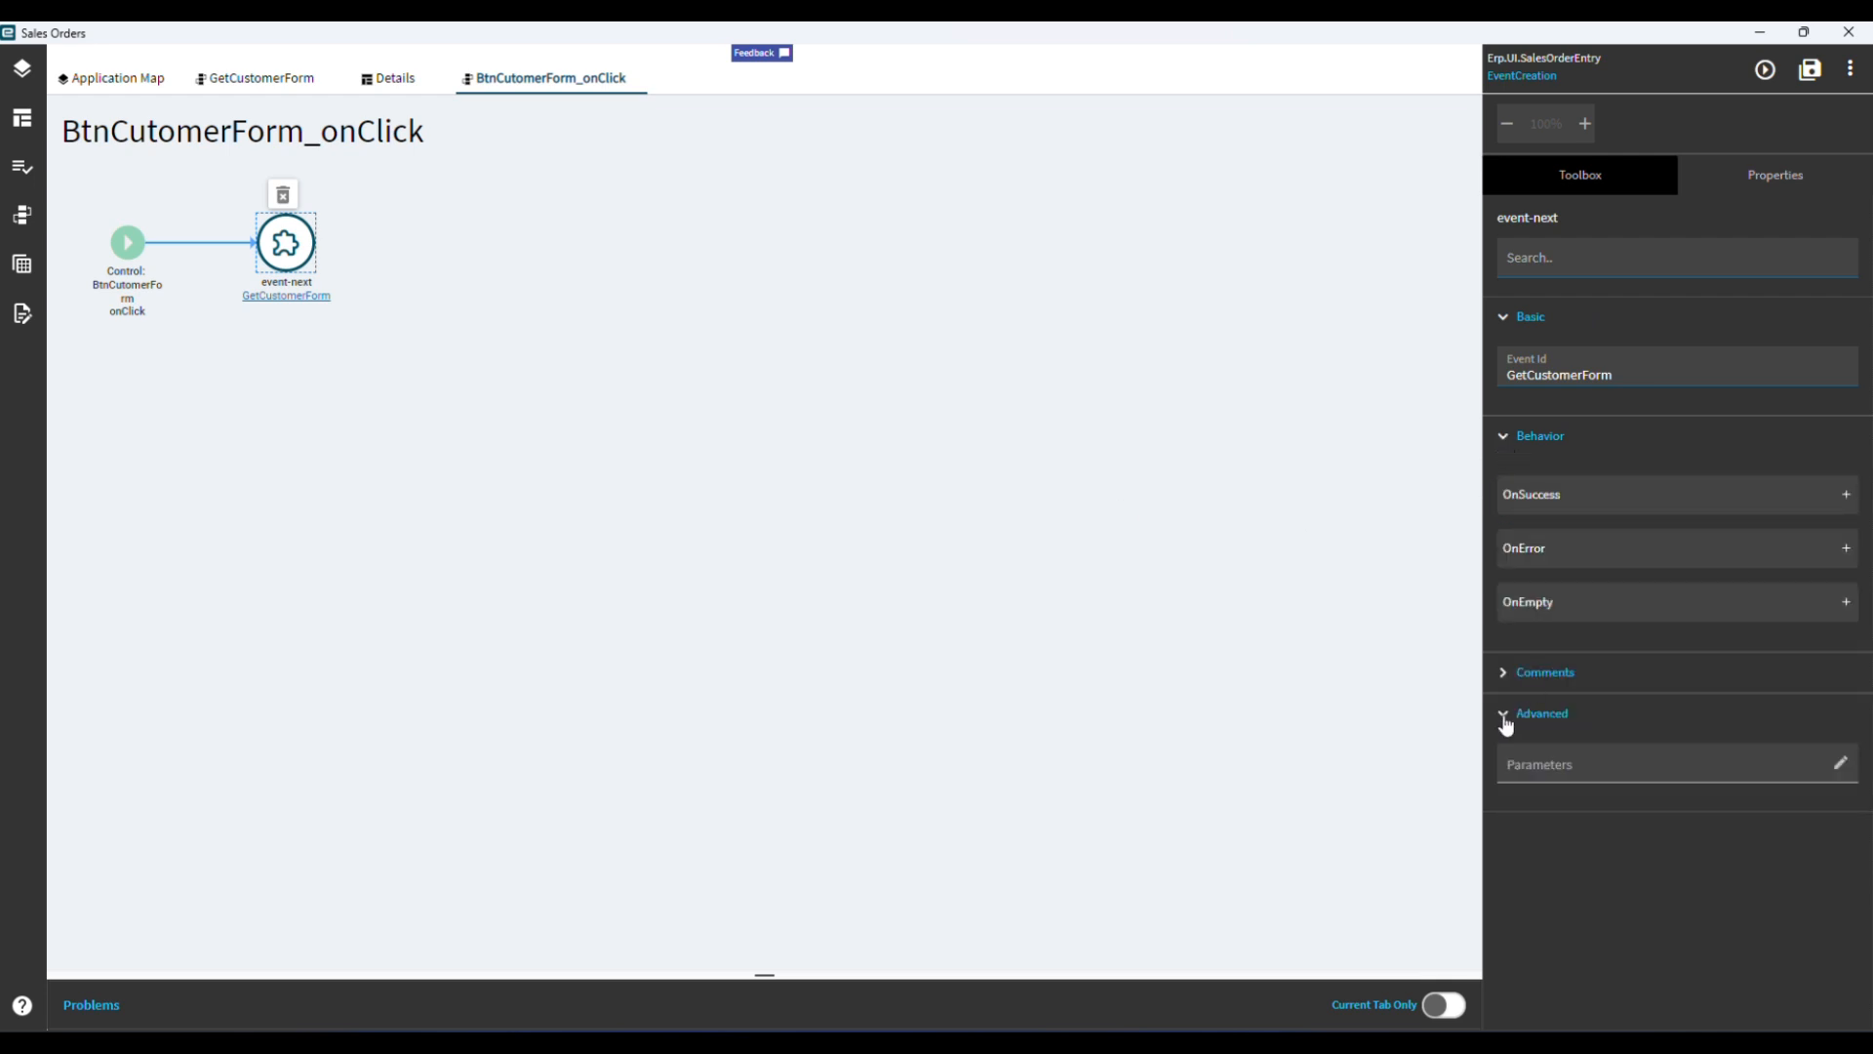
click(1841, 764)
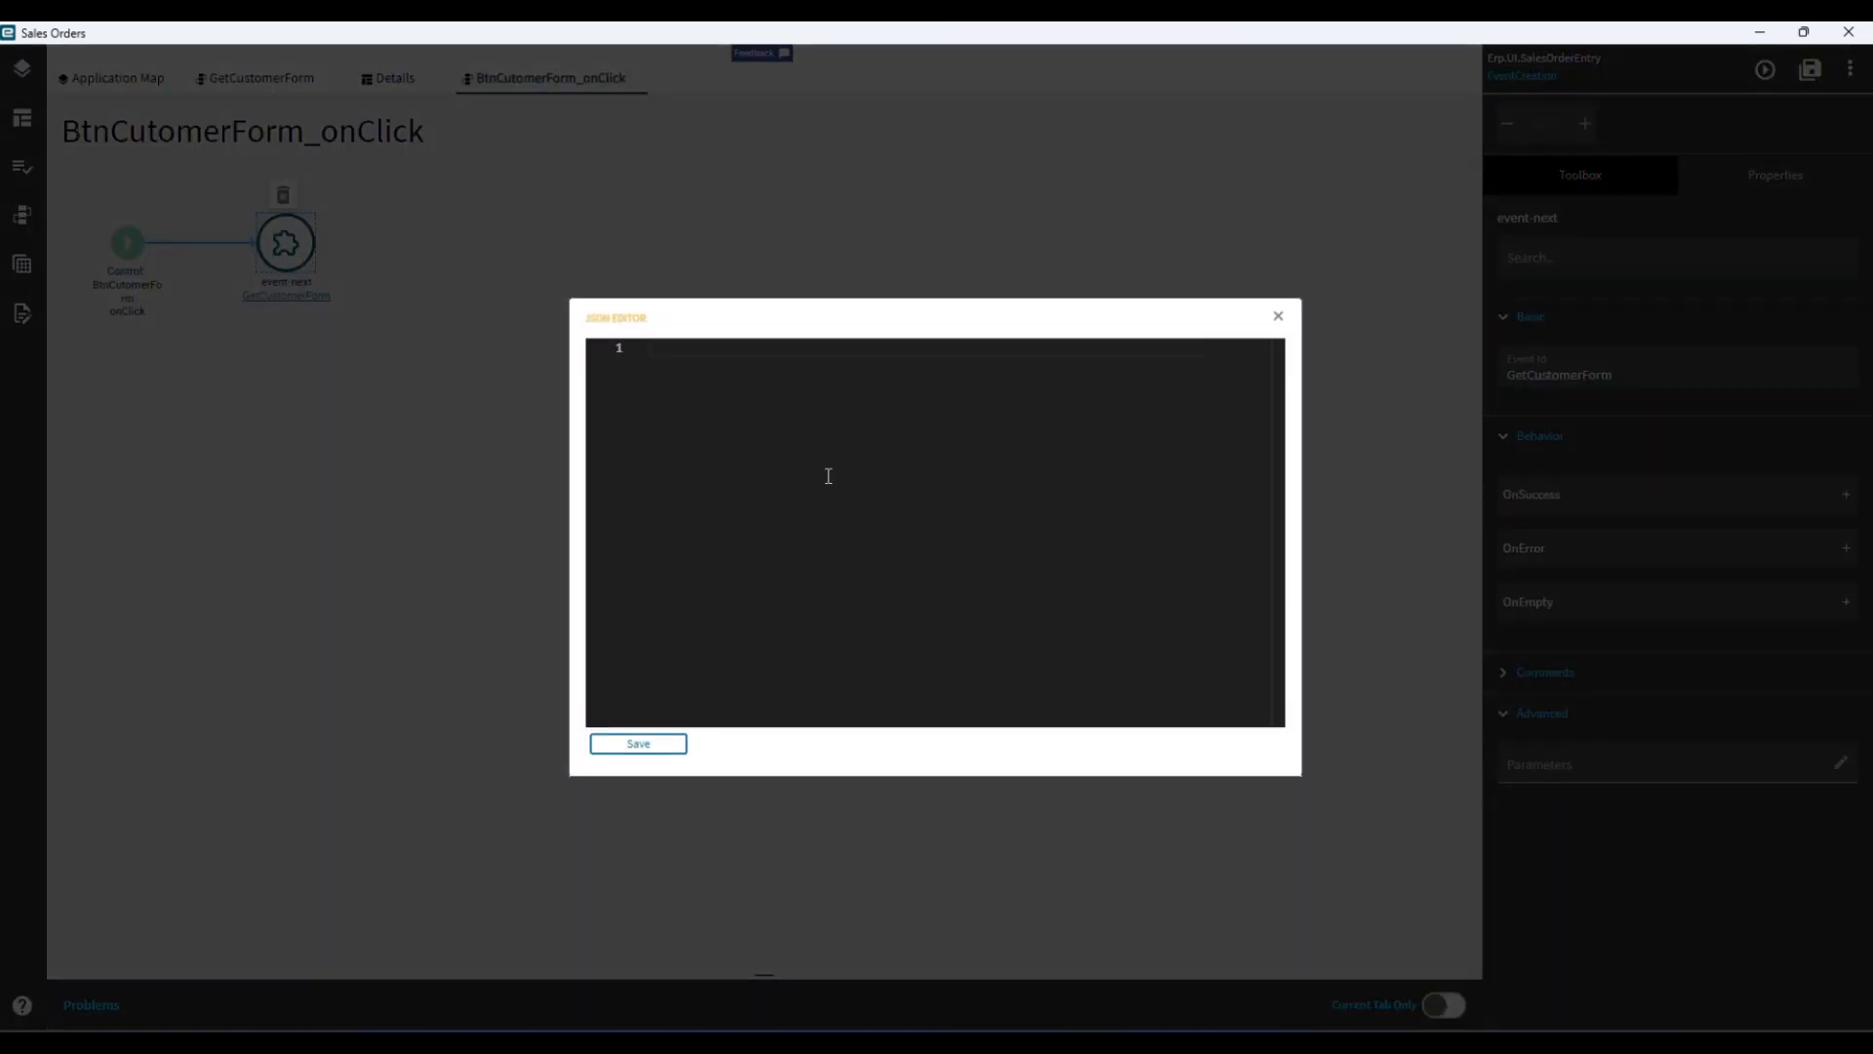
click(698, 353)
text({)
key(Return)
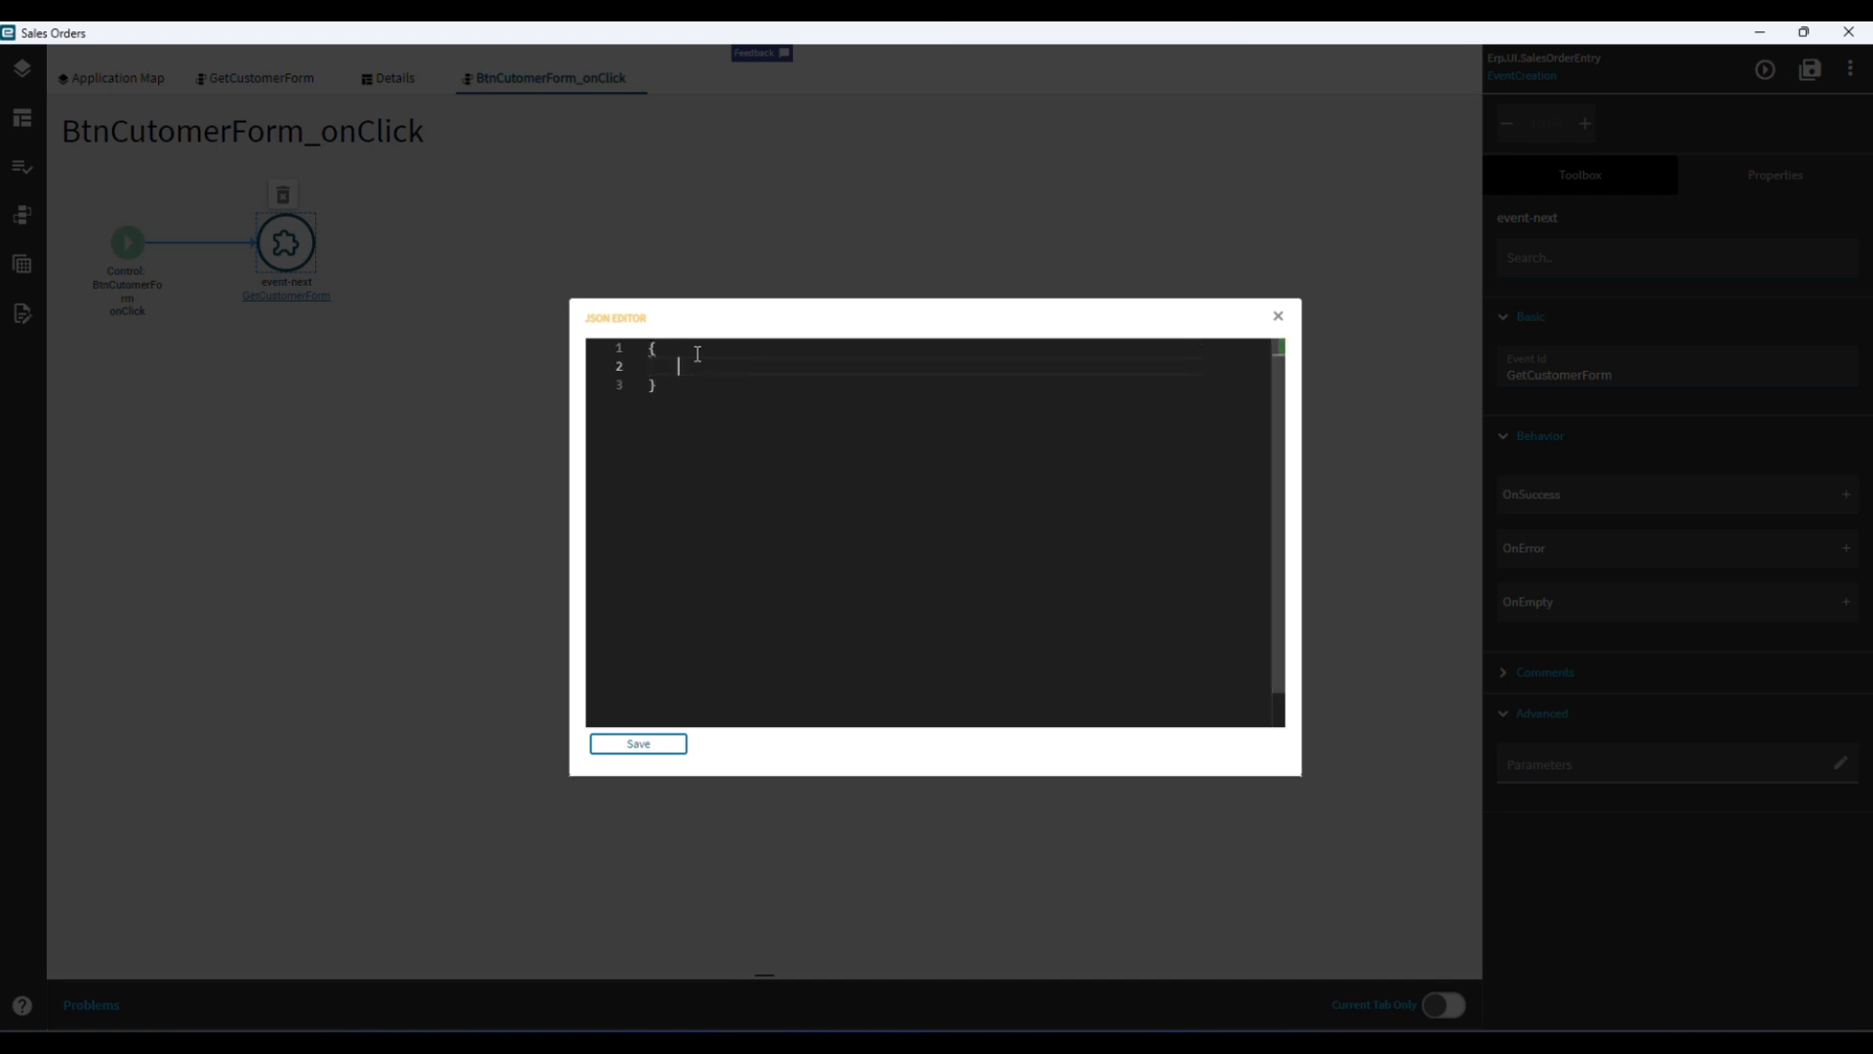
text("custNum":{)
Set the "CustNum" value to "{OrderHed.CustomerCustID}" in the Parameters JSON and save it.
key(Left)
text(")
key(Right)
key(Right)
text(")
key(Left)
key(Left)
text(OrderHed.CustomerCustID)
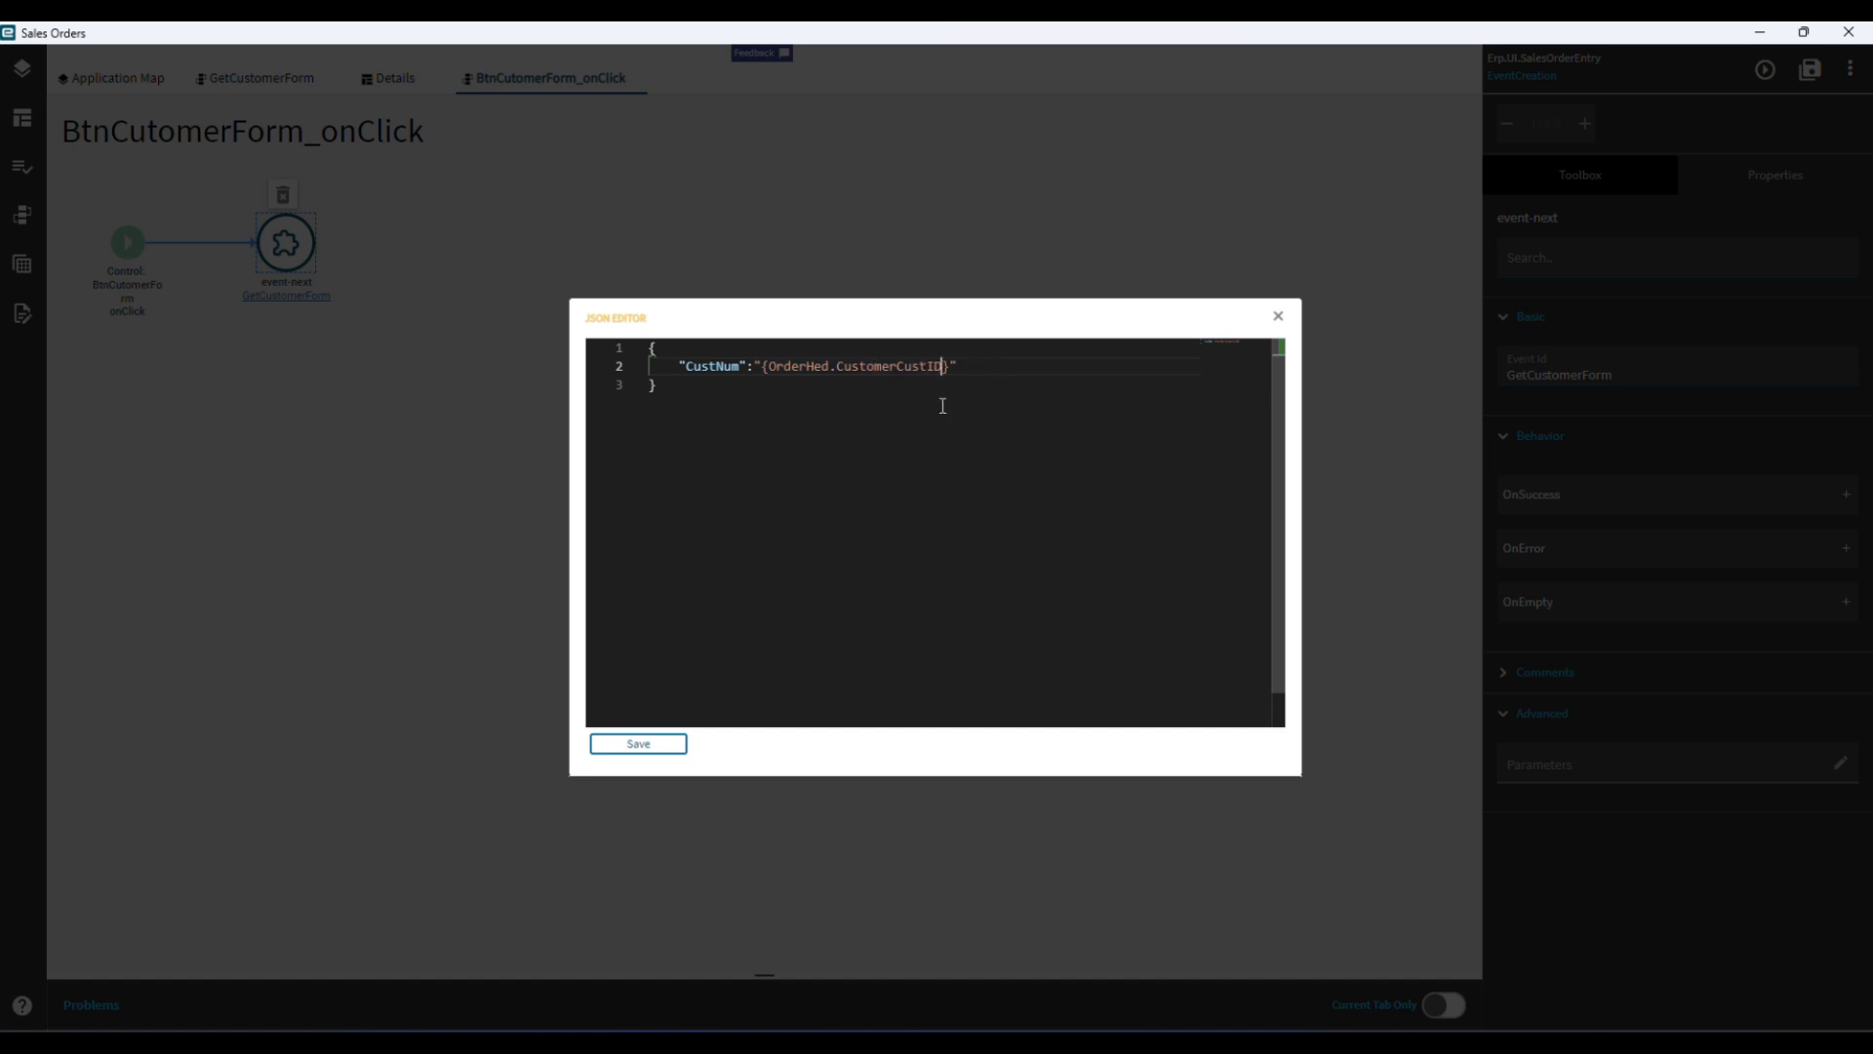
click(649, 748)
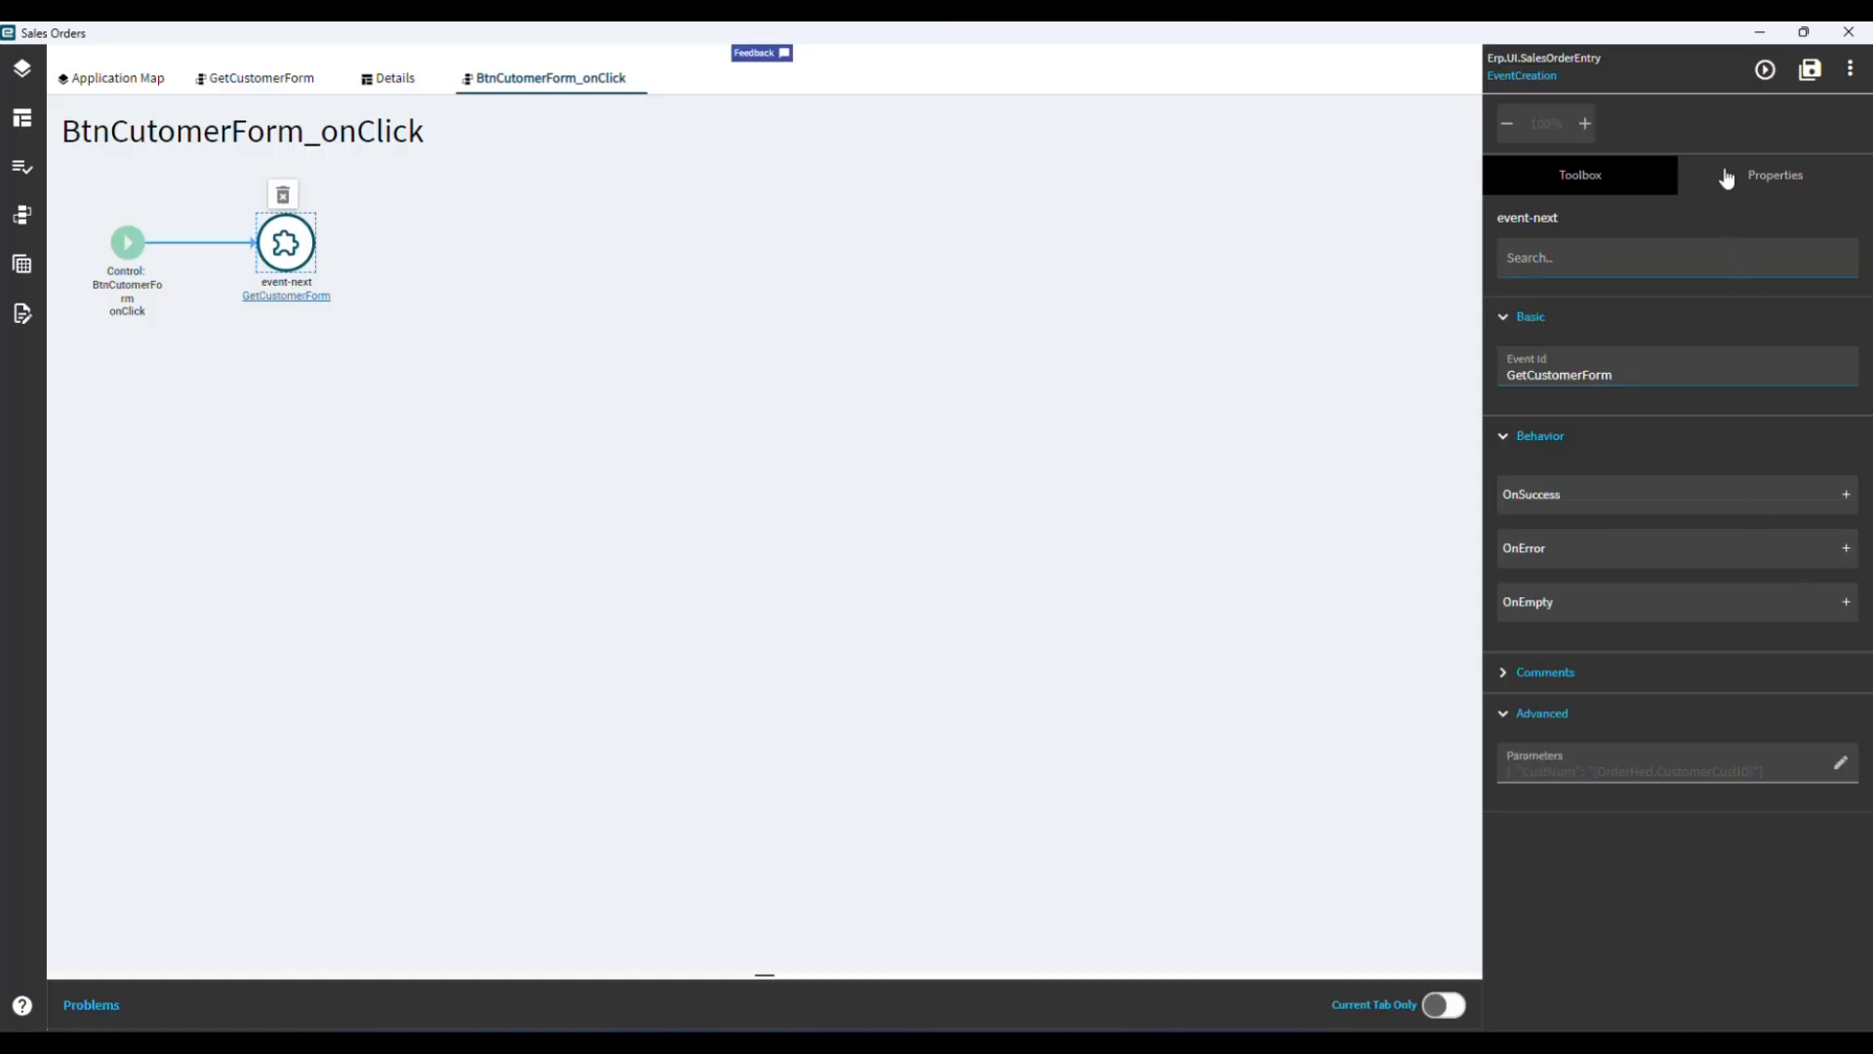
Preview the customized Sales Orders form and examine the details of the first order in the list.
click(127, 242)
click(1641, 187)
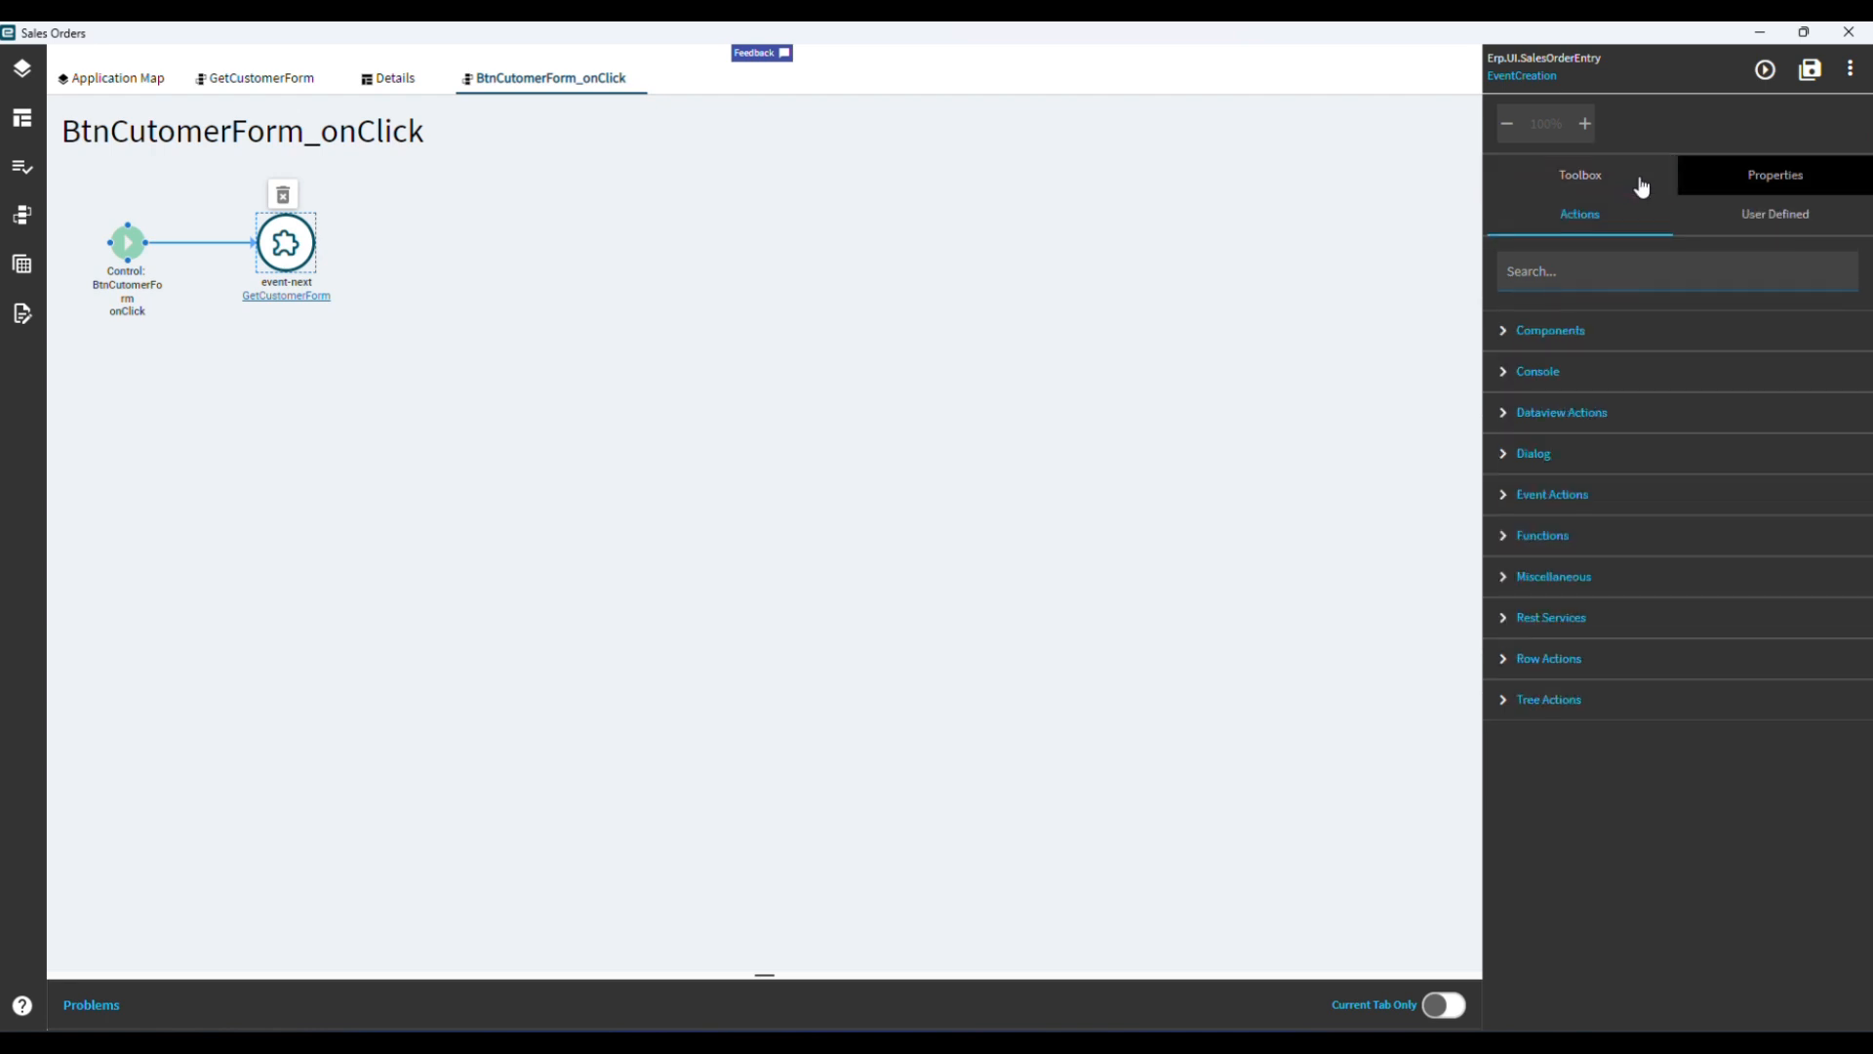
click(1767, 71)
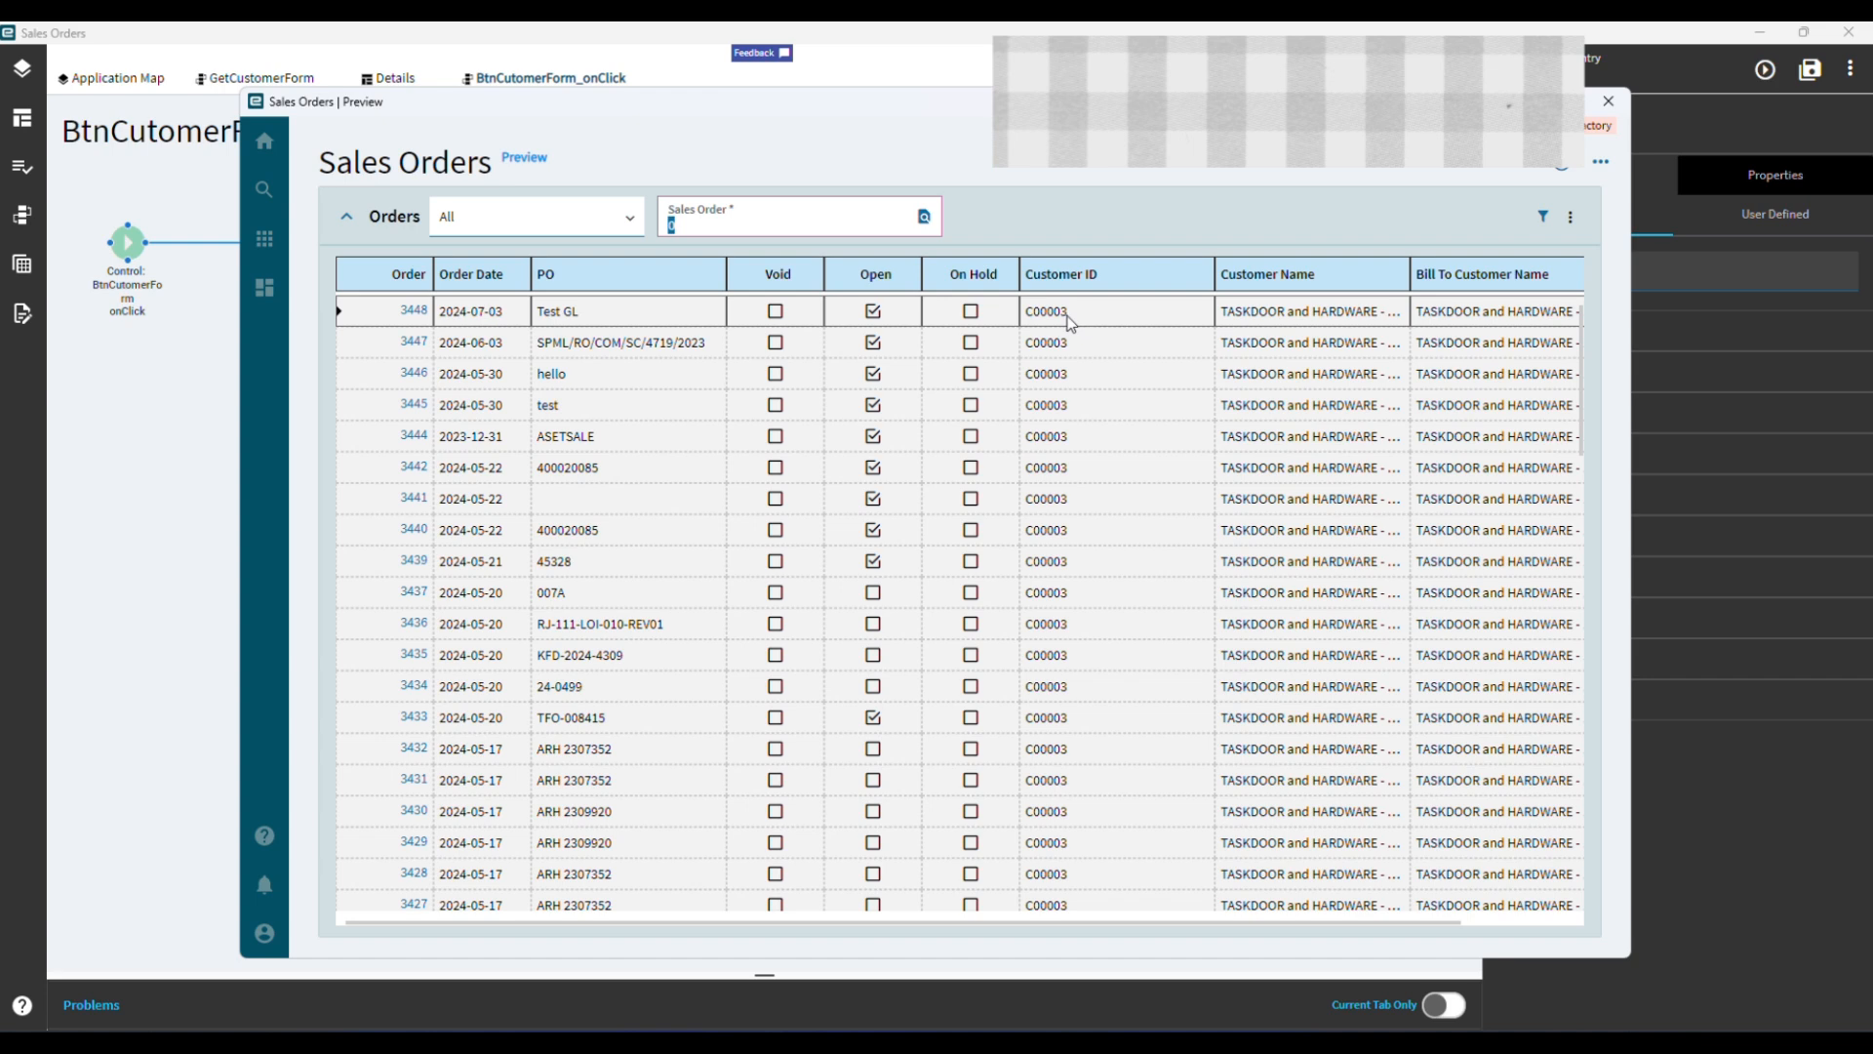
click(418, 312)
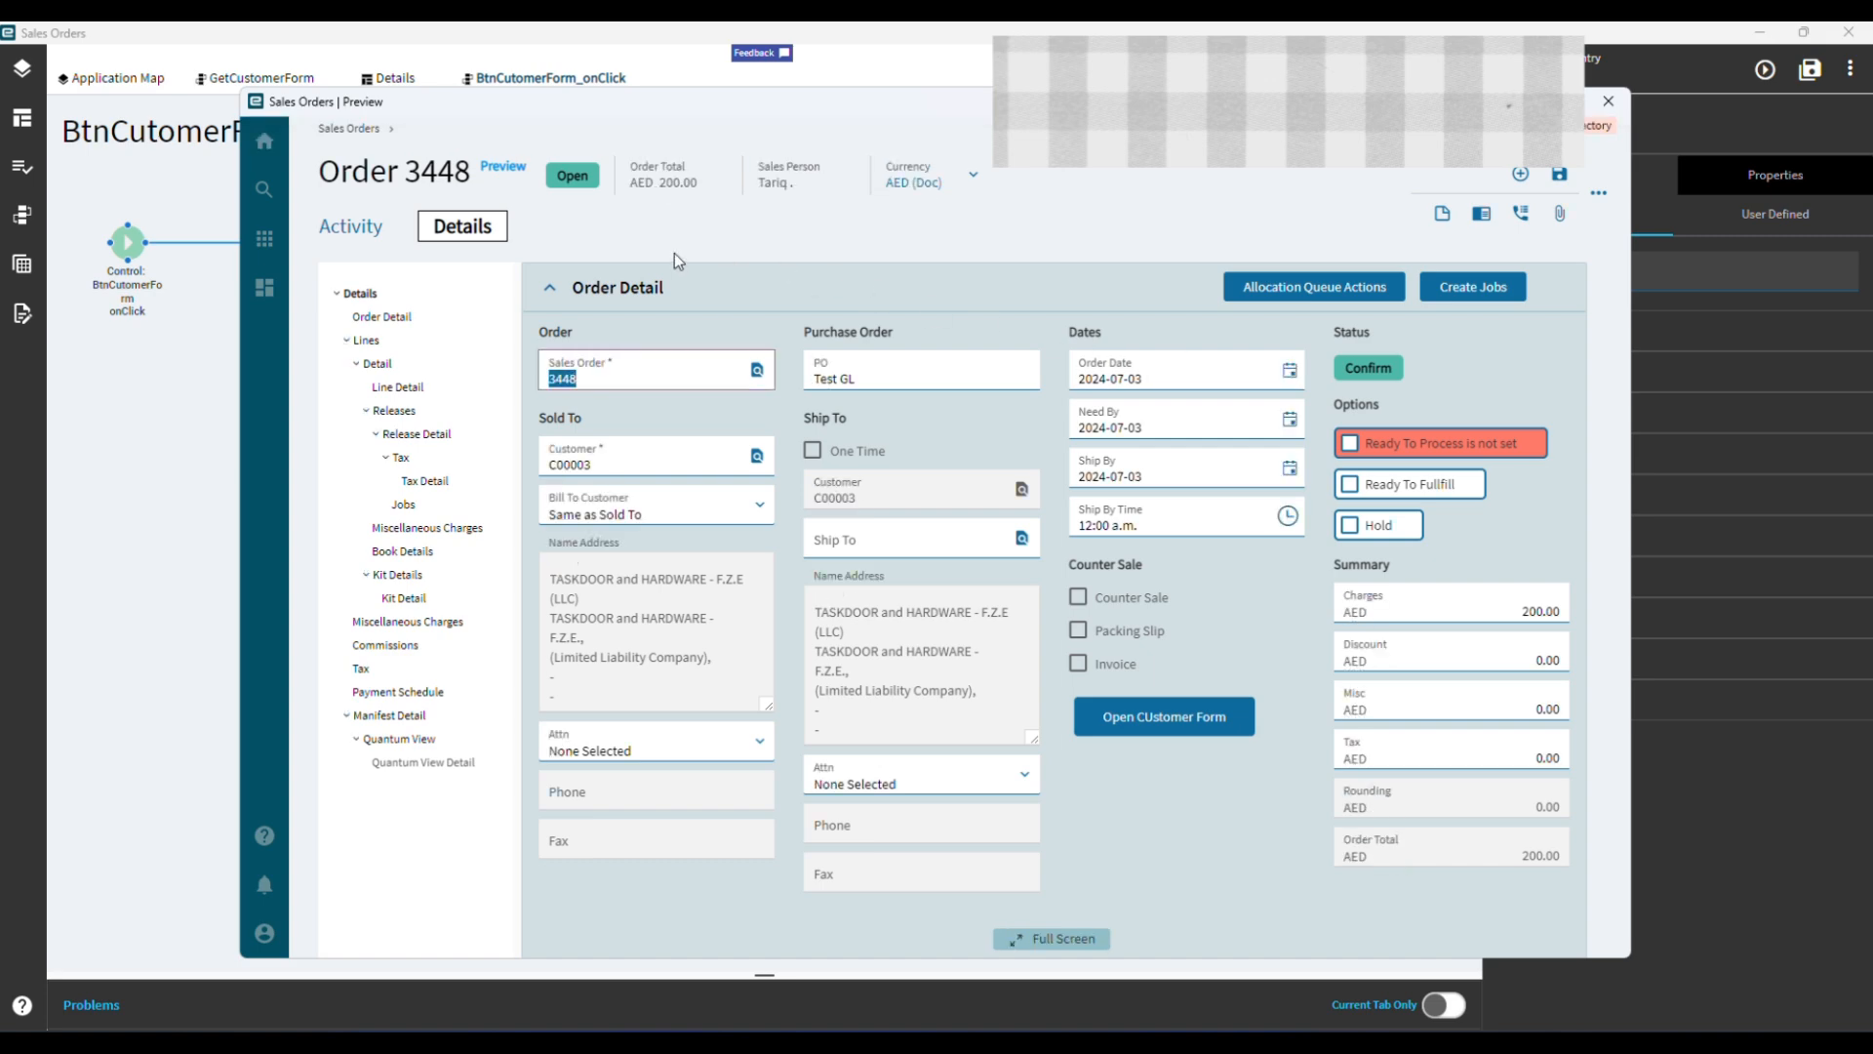
scroll(847, 498, down, 3)
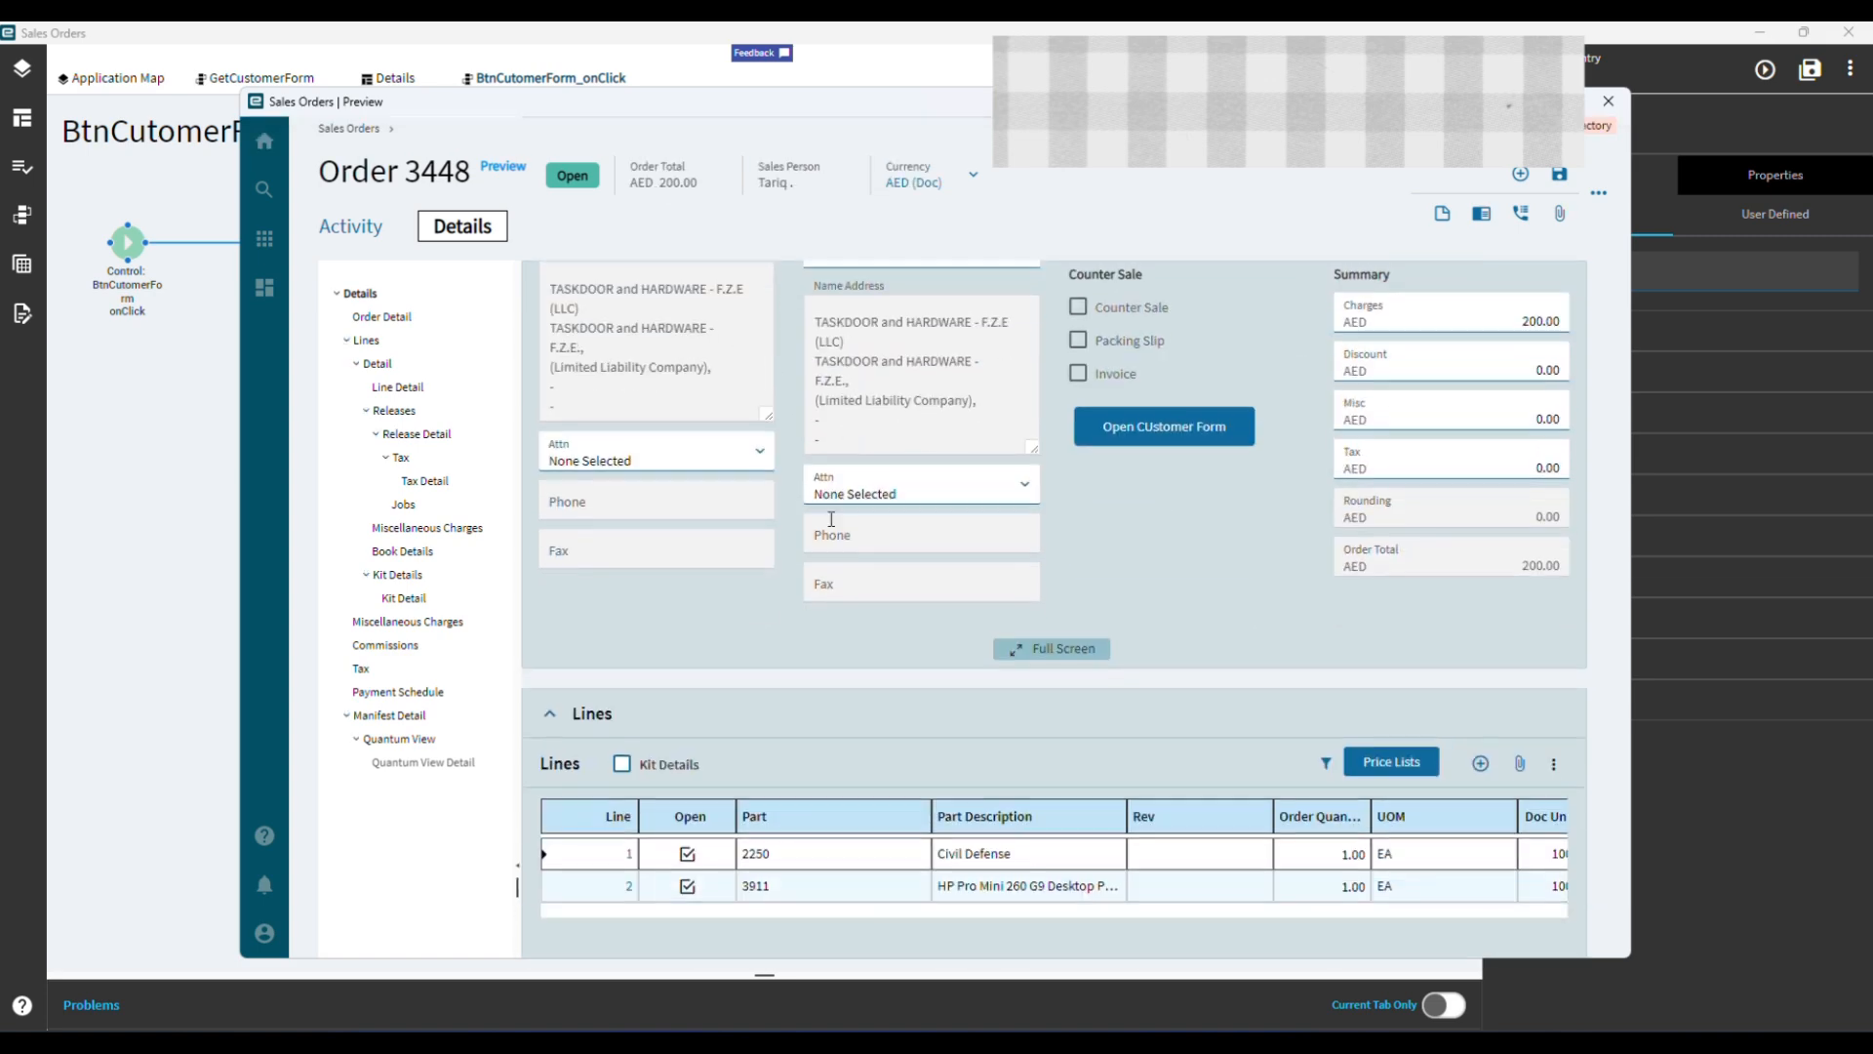
scroll(829, 517, up, 3)
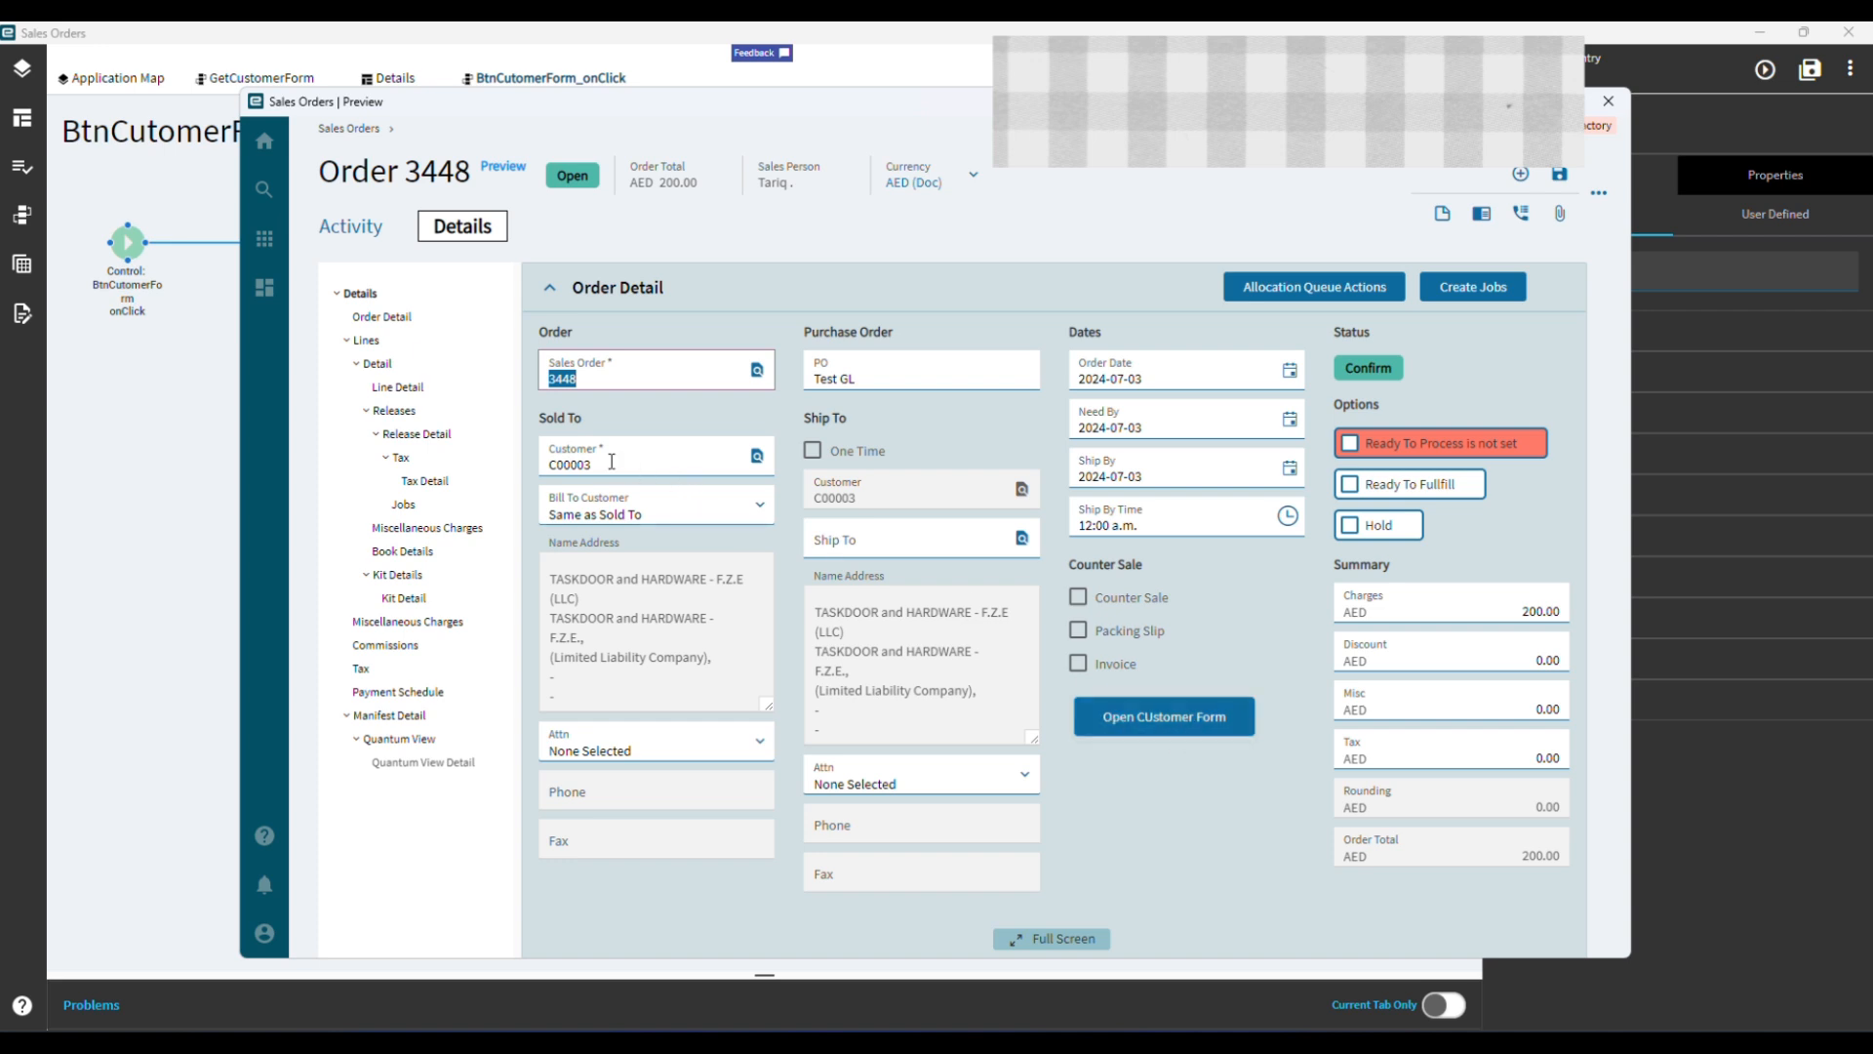
Test the Open CUstomer Form button on the previewed order, dismissing the notification, and close the preview.
click(1202, 730)
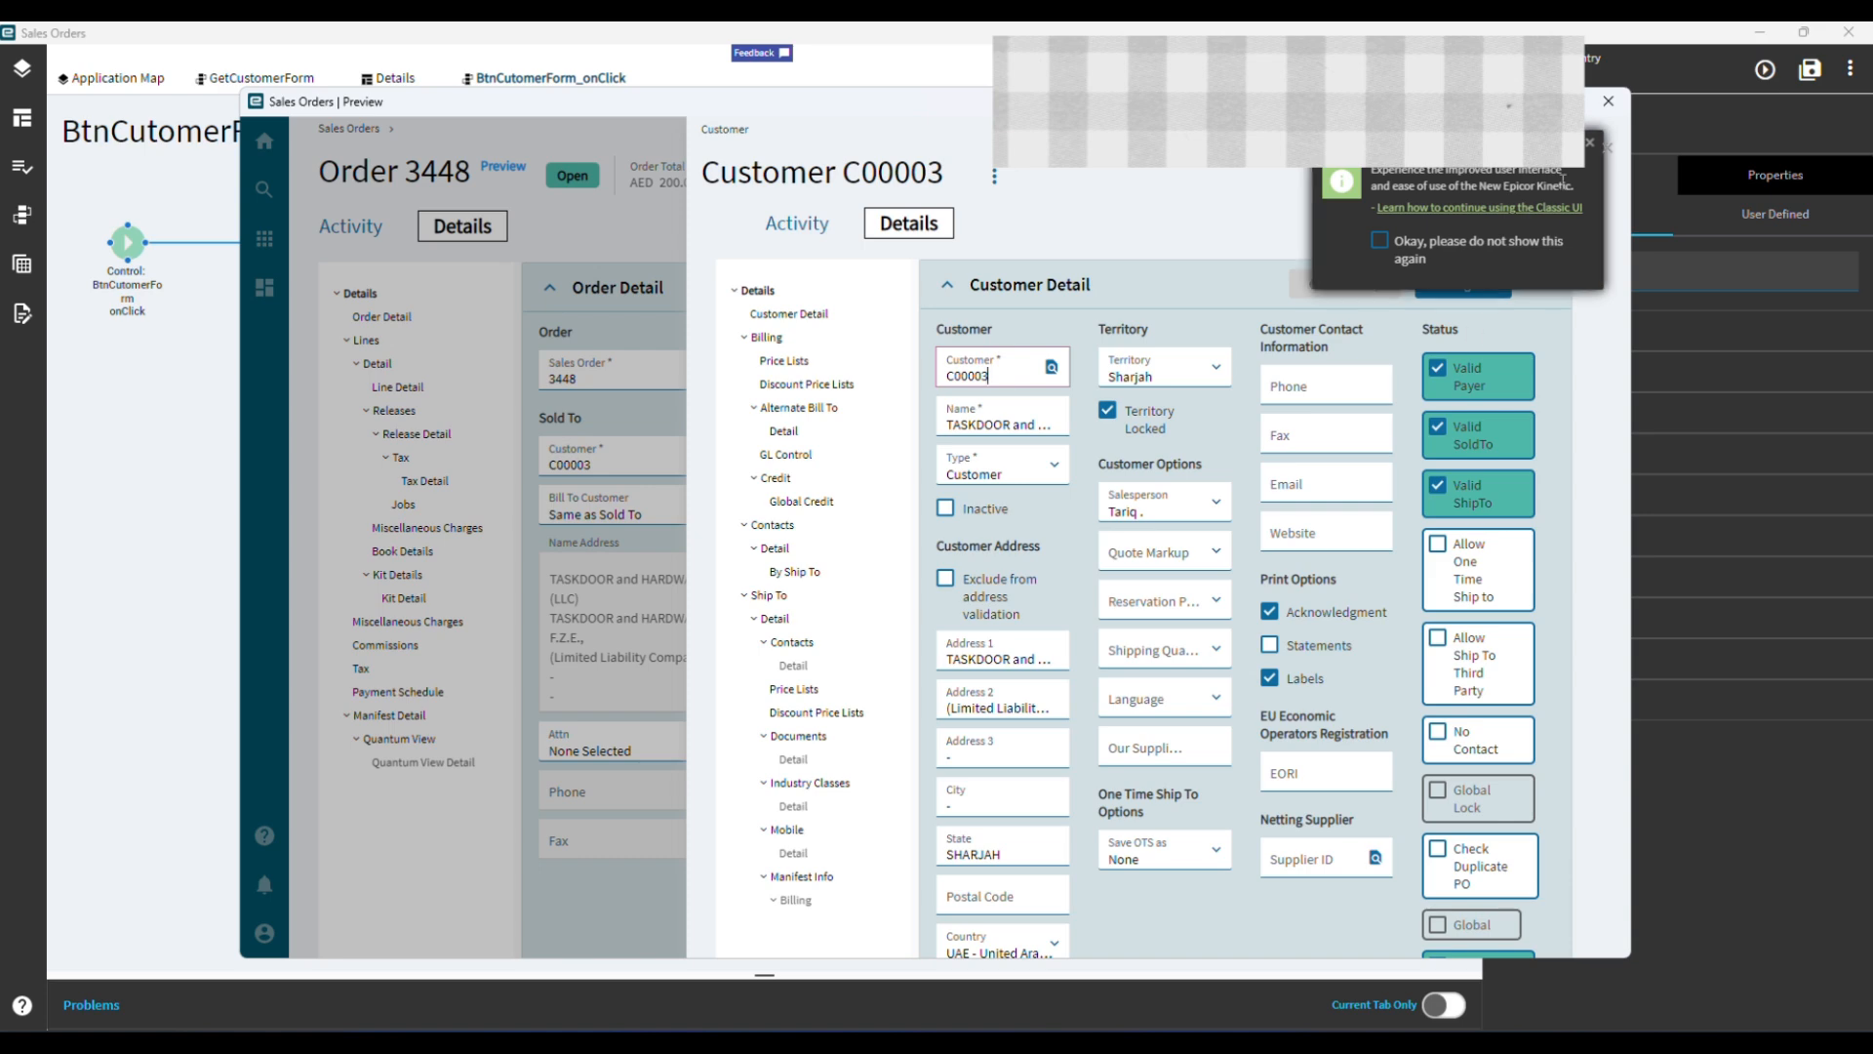
click(1597, 139)
click(1590, 142)
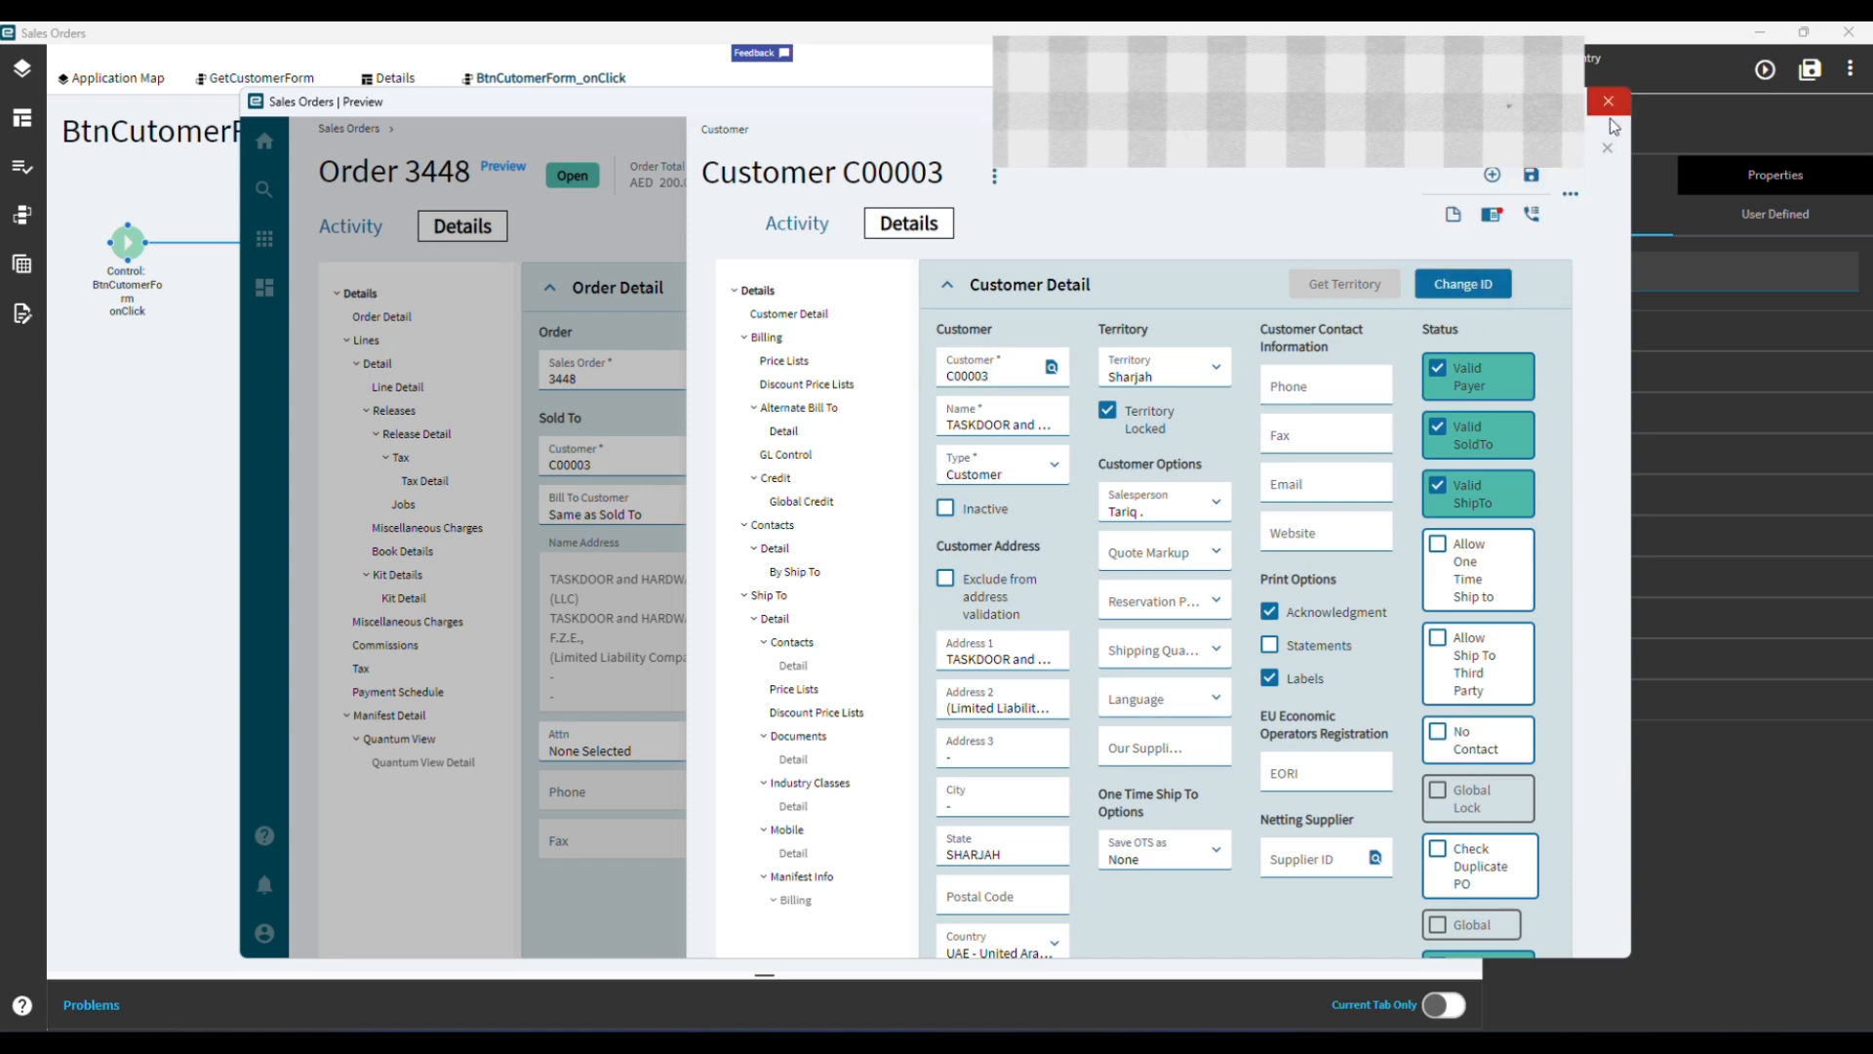
click(1609, 103)
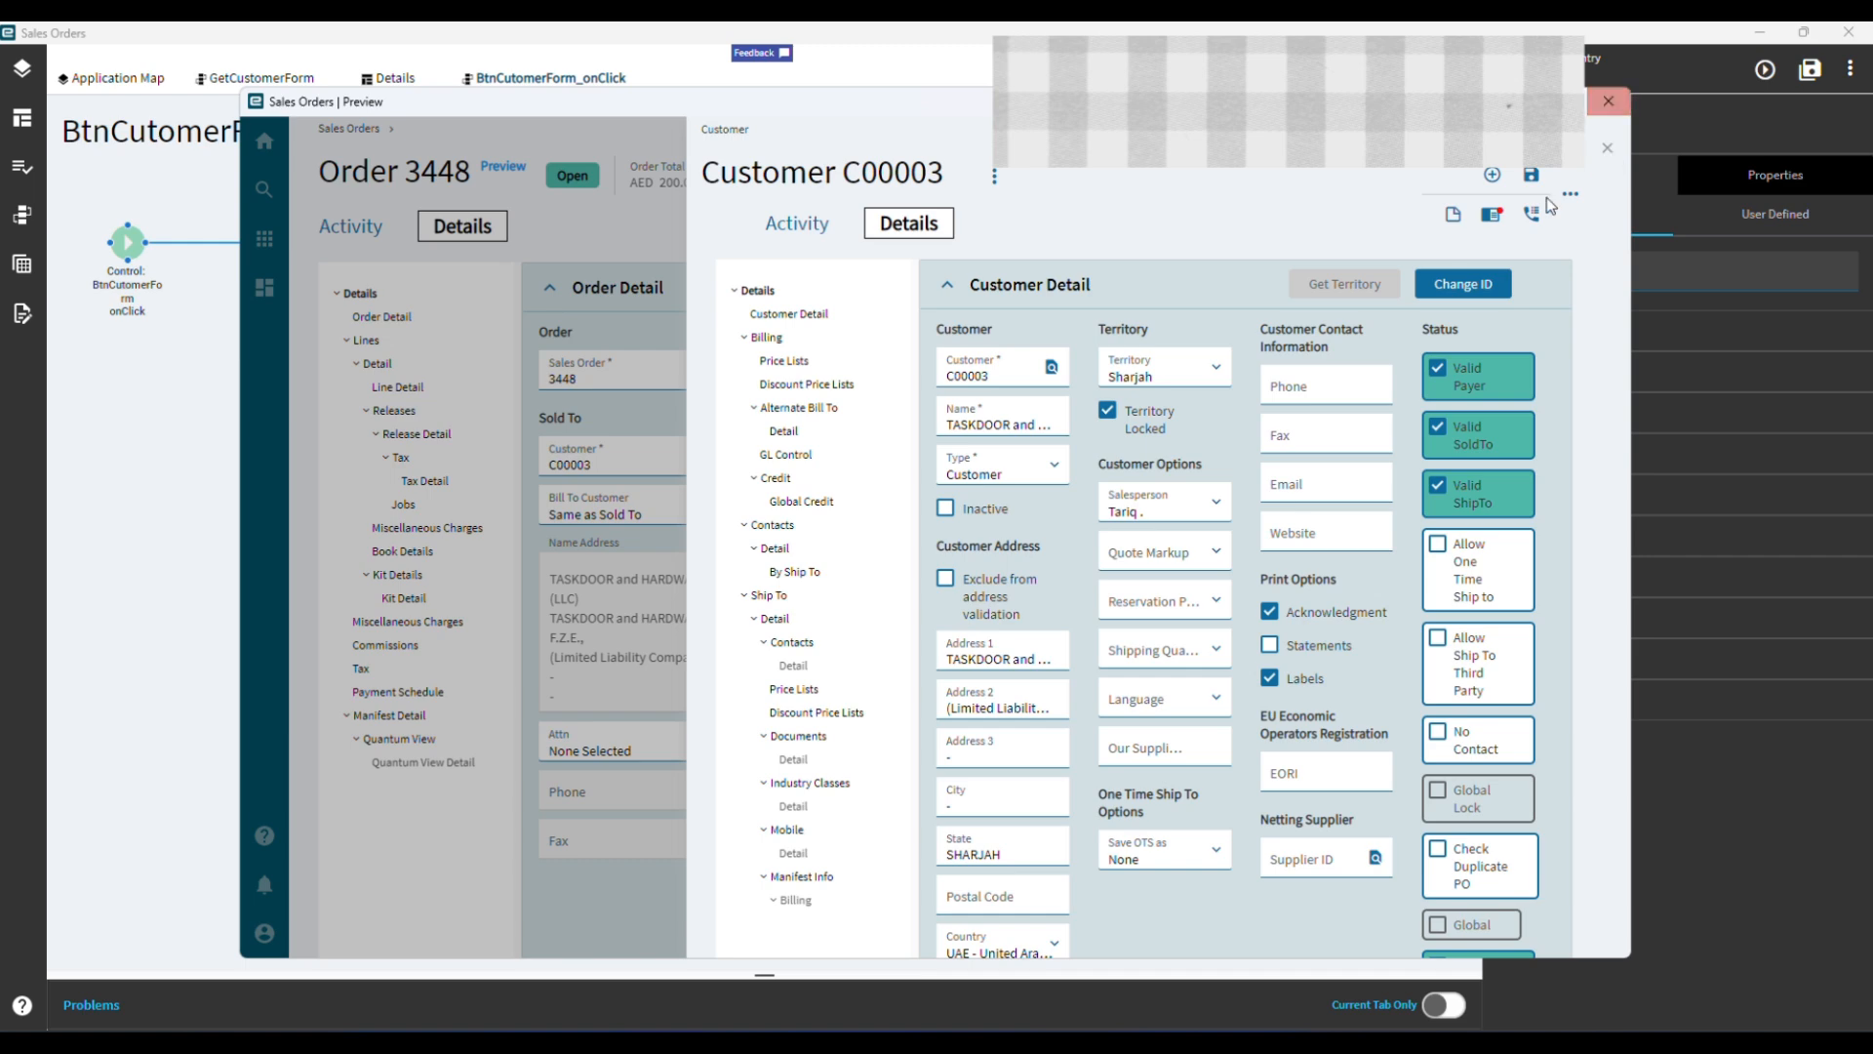